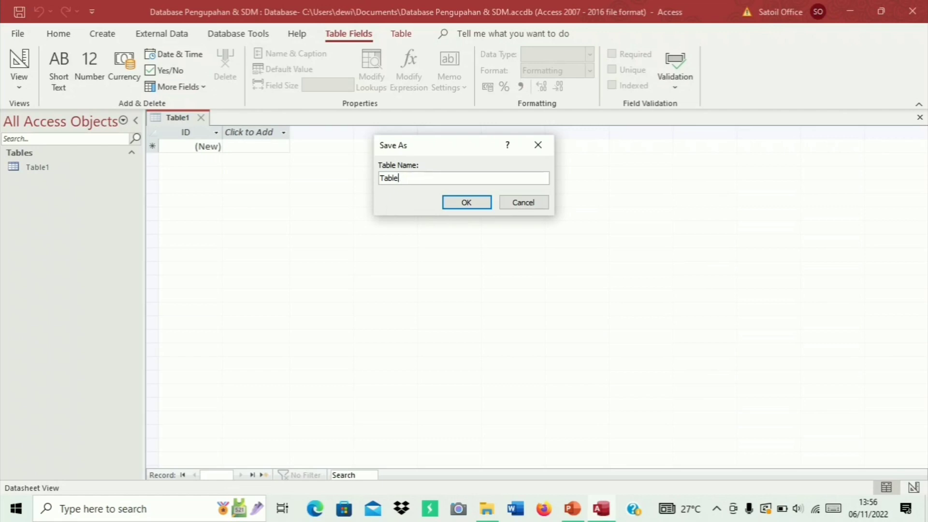
# Rename the new table from Table1 to 'Table Karyawan' and save it
pyautogui.write('Ka')
pyautogui.press('BackSpace')
pyautogui.press('BackSpace')
pyautogui.write('Karyawan')
pyautogui.click(459, 202)
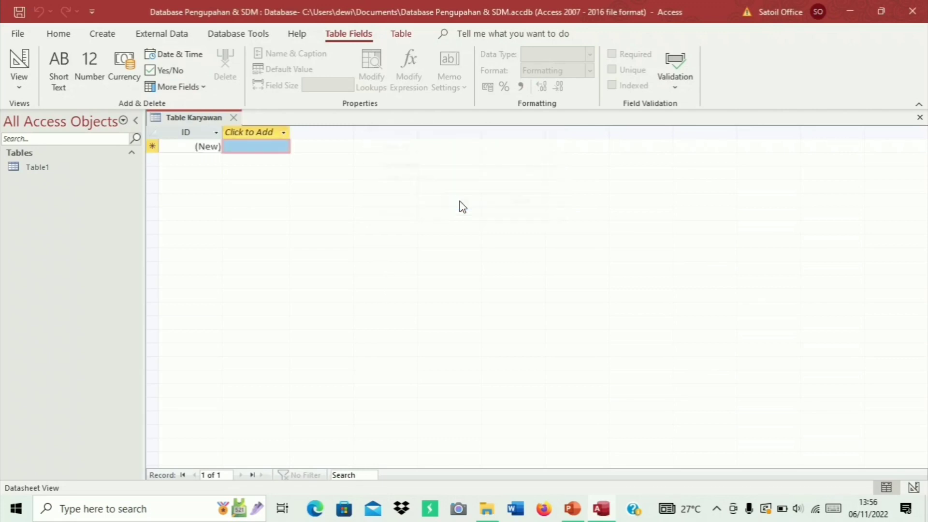
pyautogui.rightClick(216, 118)
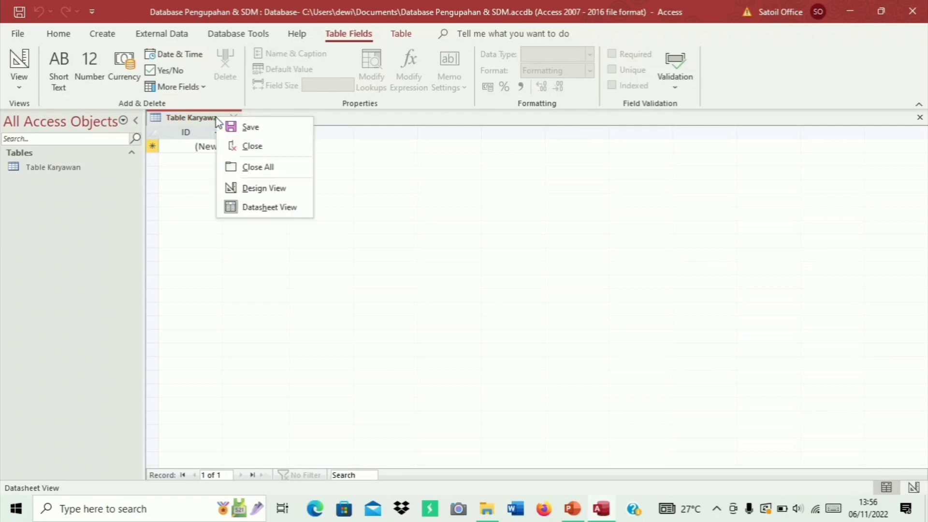
# In Design View, replace the ID field with NIK and add Nama, both Short Text
pyautogui.click(305, 195)
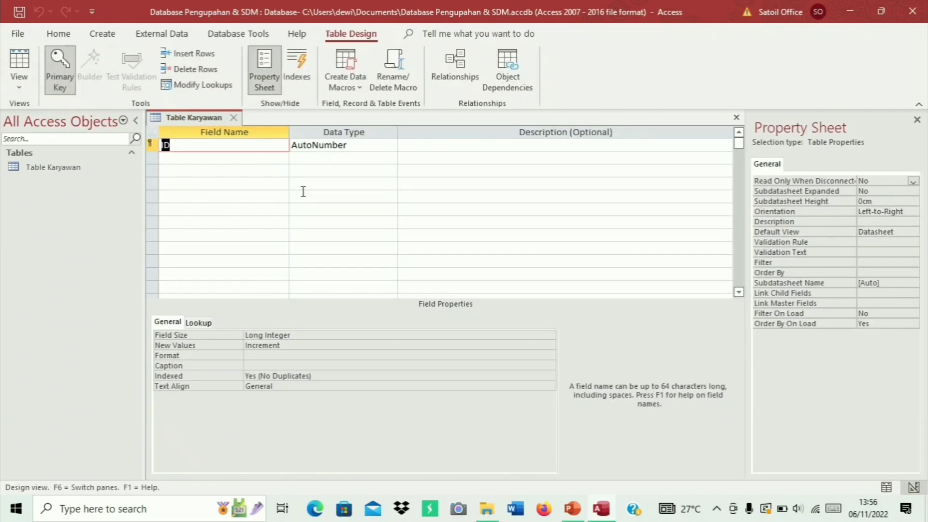
pyautogui.click(277, 145)
pyautogui.press('BackSpace')
pyautogui.press('BackSpace')
pyautogui.write('NIK')
pyautogui.press('Tab')
pyautogui.write('s')
pyautogui.press('Down')
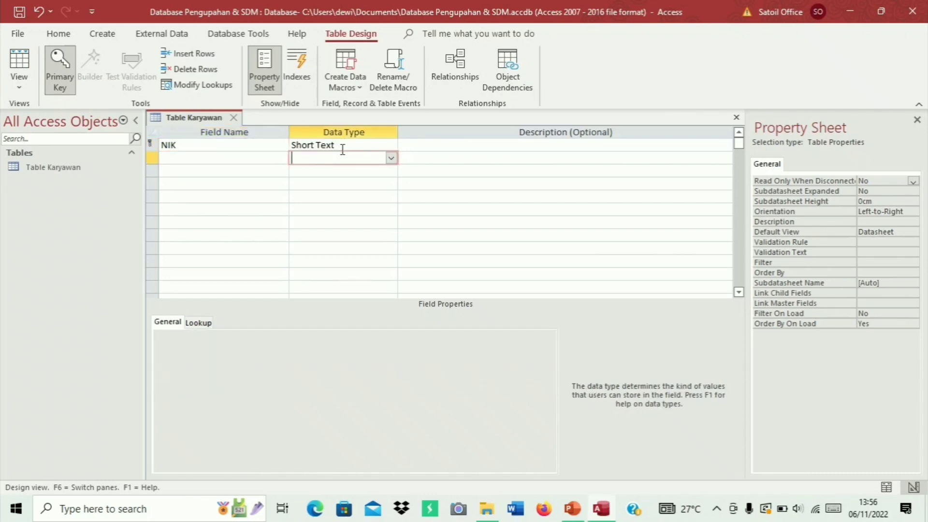
pyautogui.press('Left')
pyautogui.write('Nama')
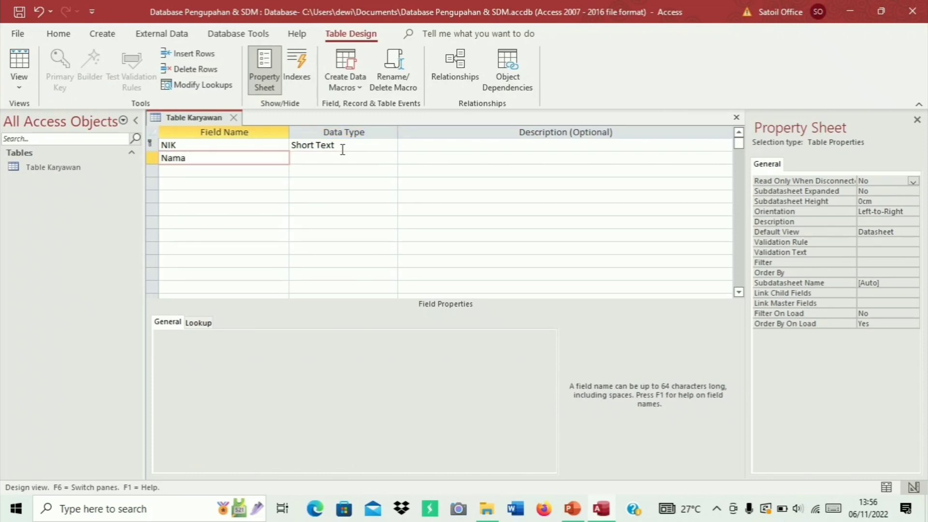
pyautogui.press('Tab')
pyautogui.press('Down')
pyautogui.press('Left')
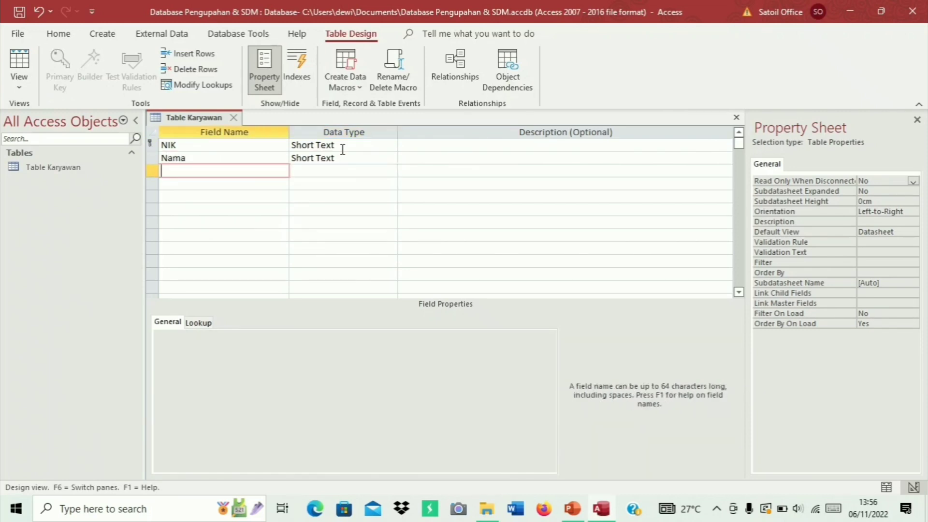
# Add the Tempat Lahir field as Short Text and Tanggal Lahir as Date/Time
pyautogui.write('Tempat lahir')
pyautogui.press('BackSpace')
pyautogui.press('BackSpace')
pyautogui.press('BackSpace')
pyautogui.press('BackSpace')
pyautogui.press('BackSpace')
pyautogui.write('Lahir')
pyautogui.press('Tab')
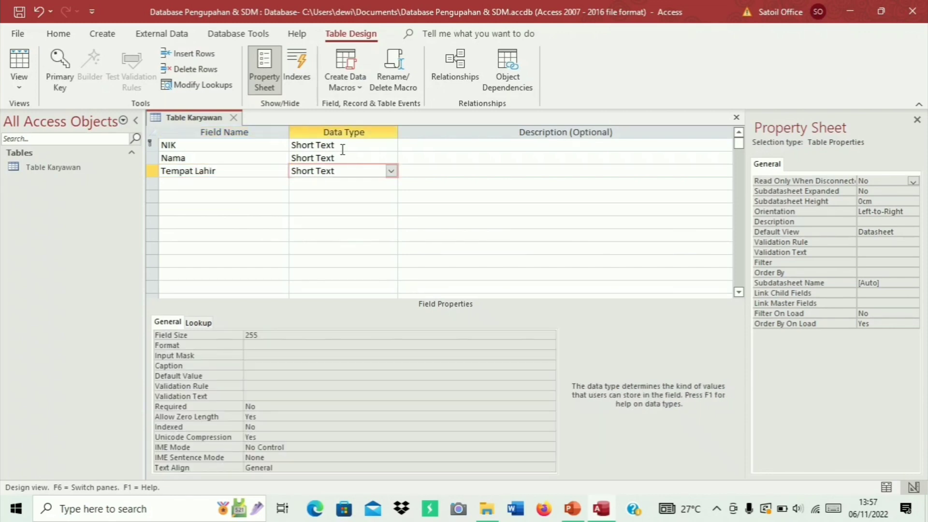
pyautogui.press('Tab')
pyautogui.press('Tab')
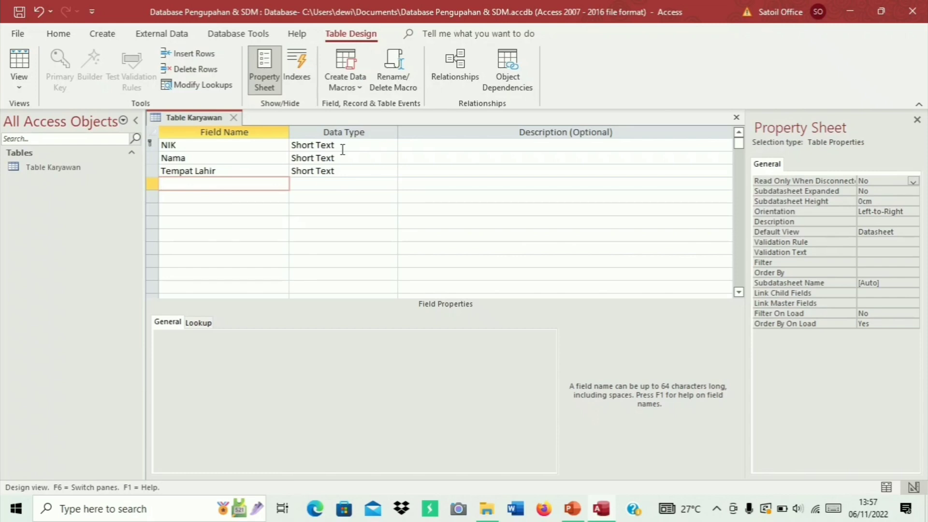
pyautogui.write('Tgl')
pyautogui.press('BackSpace')
pyautogui.press('BackSpace')
pyautogui.write('anggal Lahir')
pyautogui.press('Tab')
pyautogui.write('d')
pyautogui.press('Tab')
pyautogui.press('Tab')
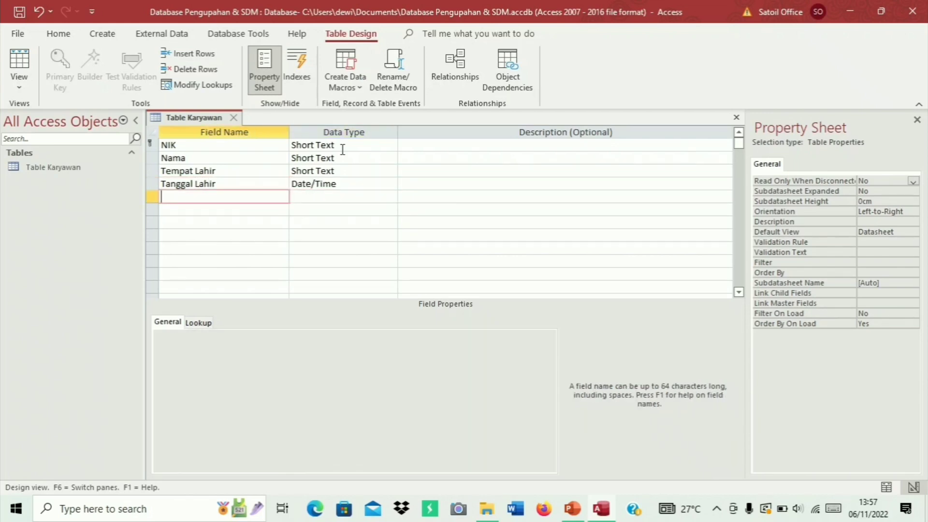
# Add Status and Jabatan as Short Text and Tanggal Masuk as Date/Time
pyautogui.write('Status')
pyautogui.press('Tab')
pyautogui.press('Tab')
pyautogui.press('Tab')
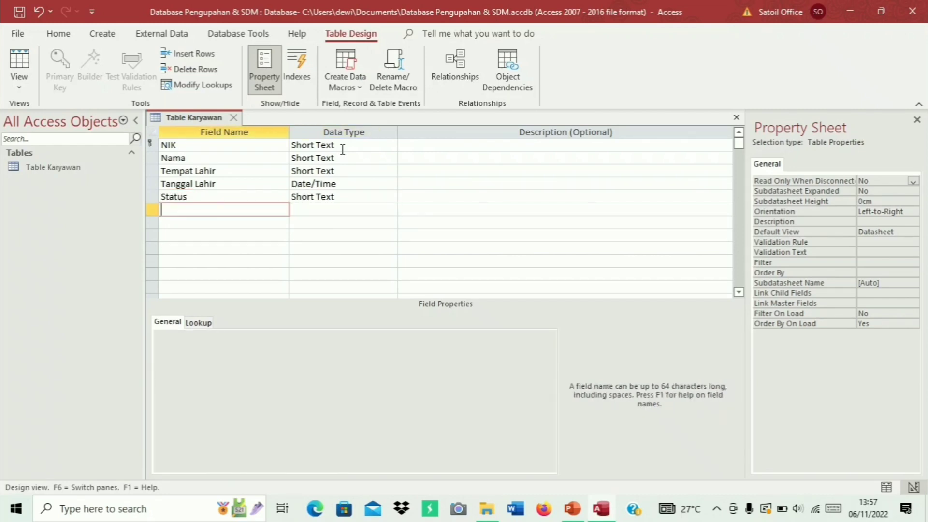
pyautogui.write('Jabatan')
pyautogui.press('Tab')
pyautogui.press('Tab')
pyautogui.press('Tab')
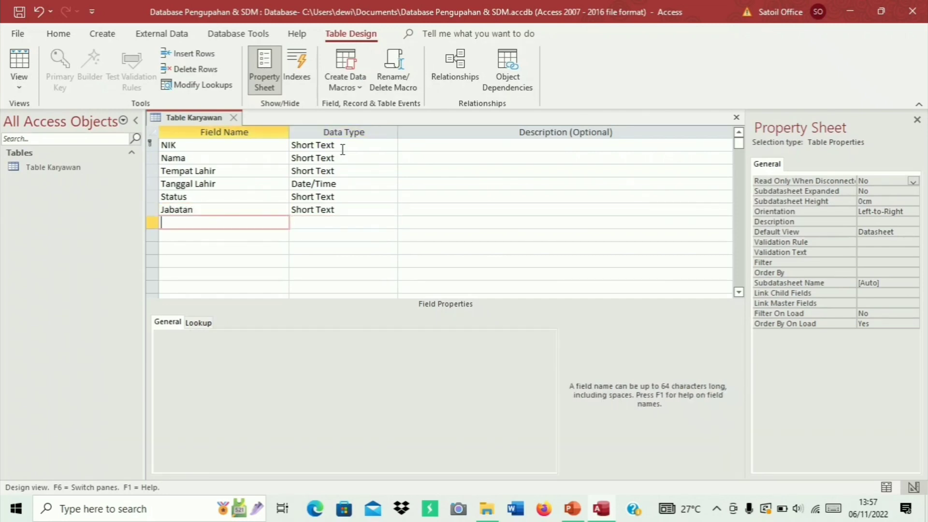
pyautogui.write('Tanggal Masuk')
pyautogui.press('Tab')
pyautogui.write('da')
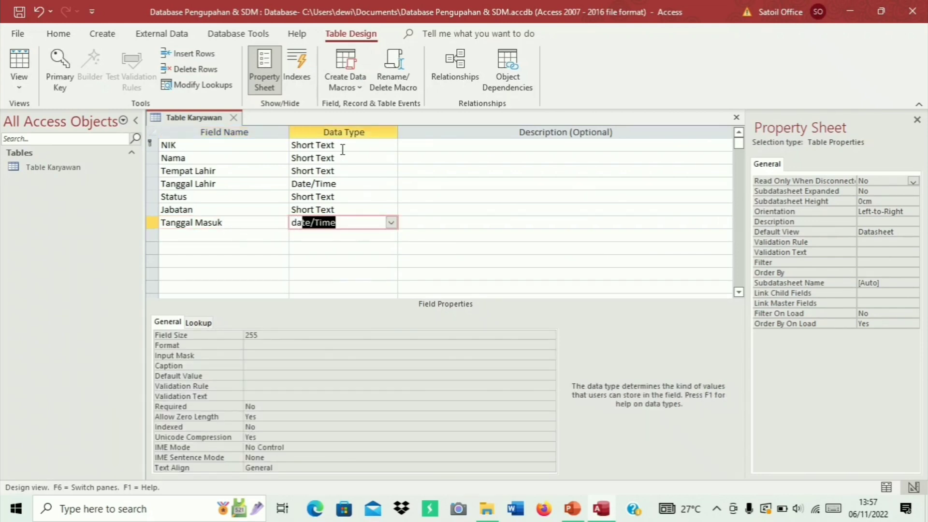
pyautogui.press('Tab')
# Save the Table Karyawan design and close it
pyautogui.rightClick(221, 118)
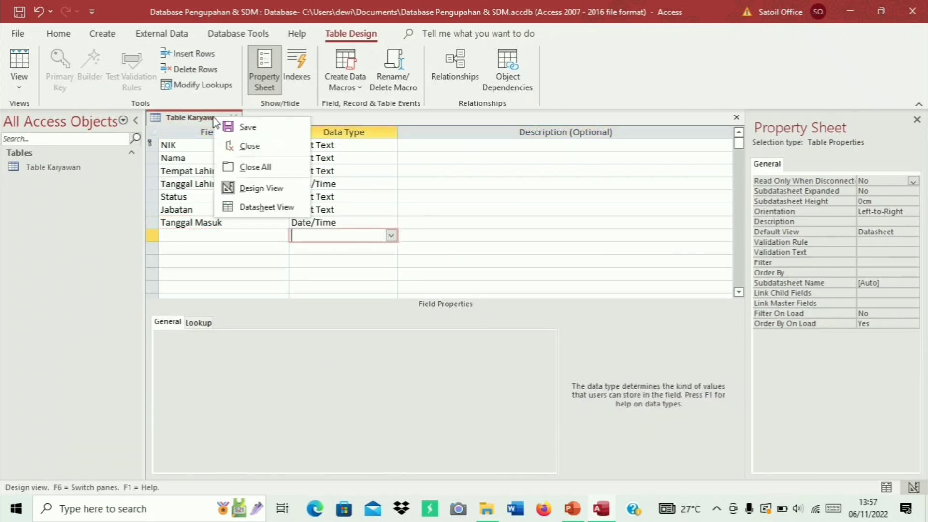
pyautogui.click(237, 130)
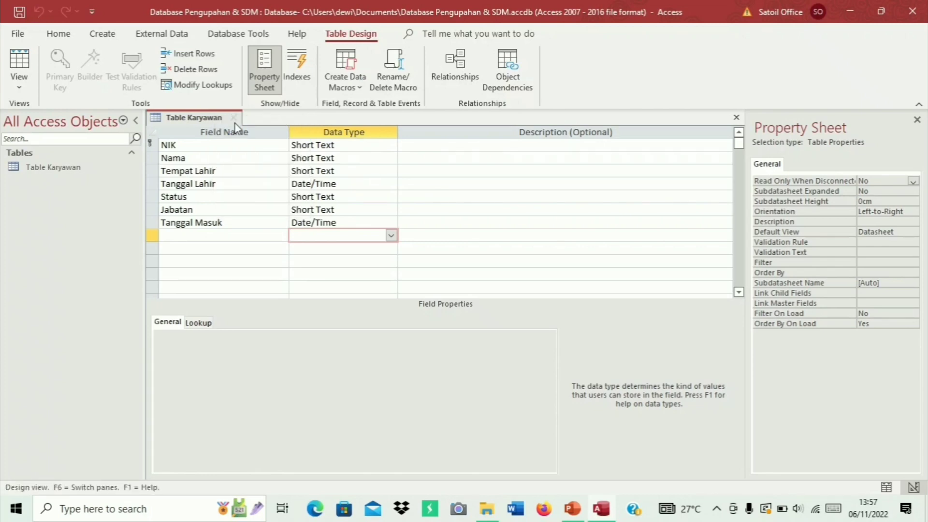
pyautogui.click(233, 118)
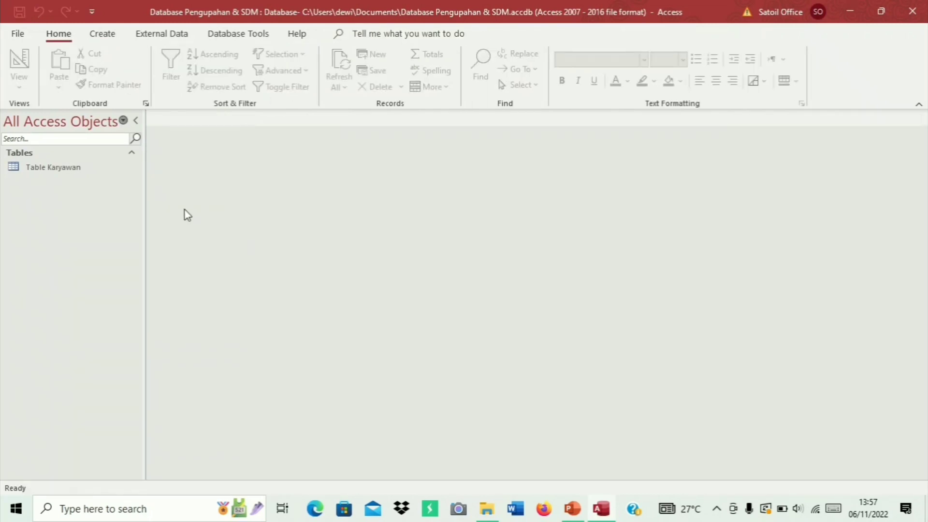
# Open Table Karyawan and enter NIK 300001, the employee's name and birthplace Jakarta
pyautogui.doubleClick(111, 169)
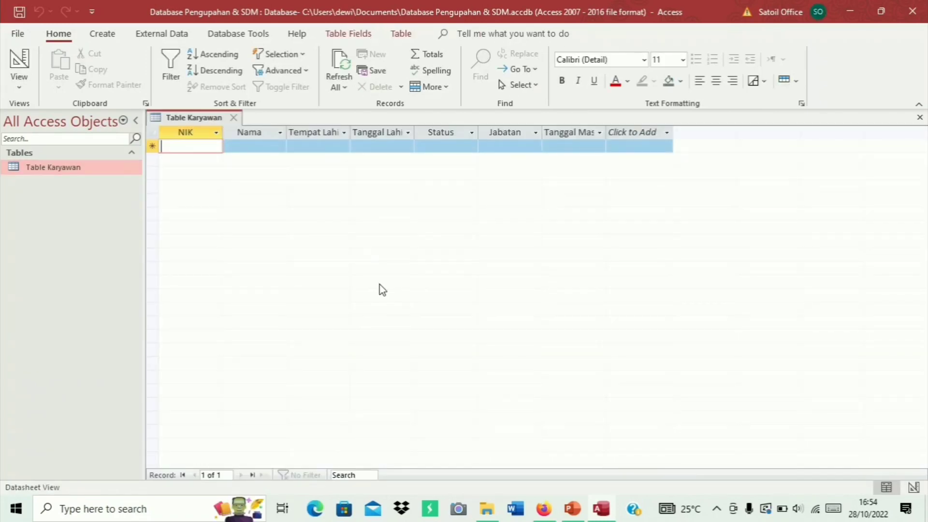
pyautogui.write('300001')
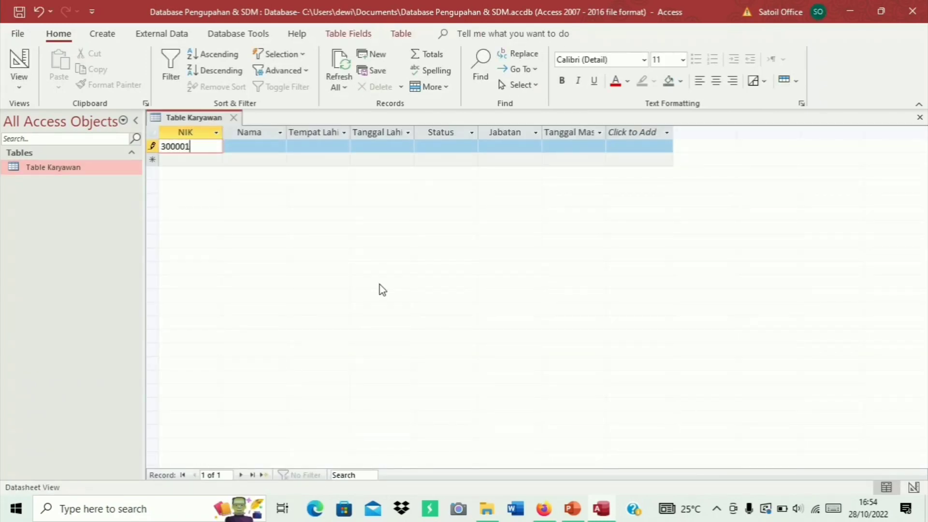
pyautogui.press('Tab')
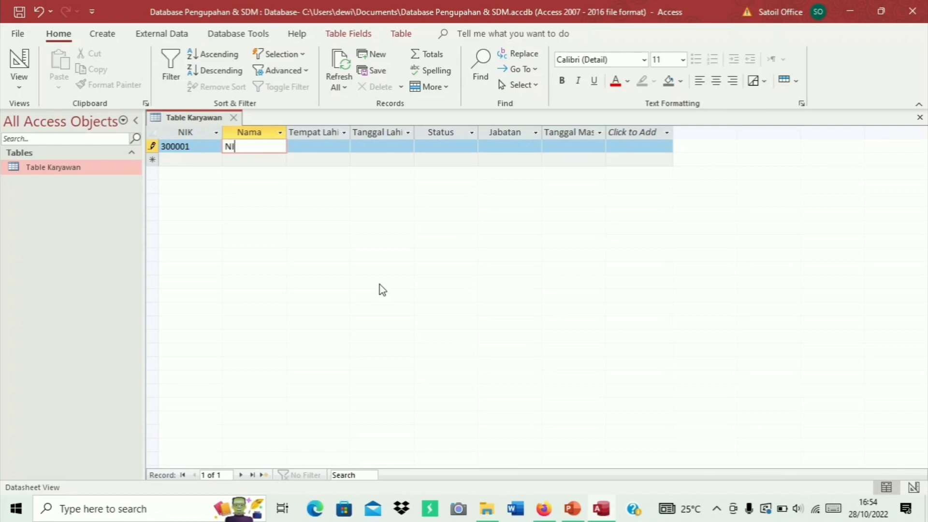
pyautogui.press('Tab')
pyautogui.write('Jakarta')
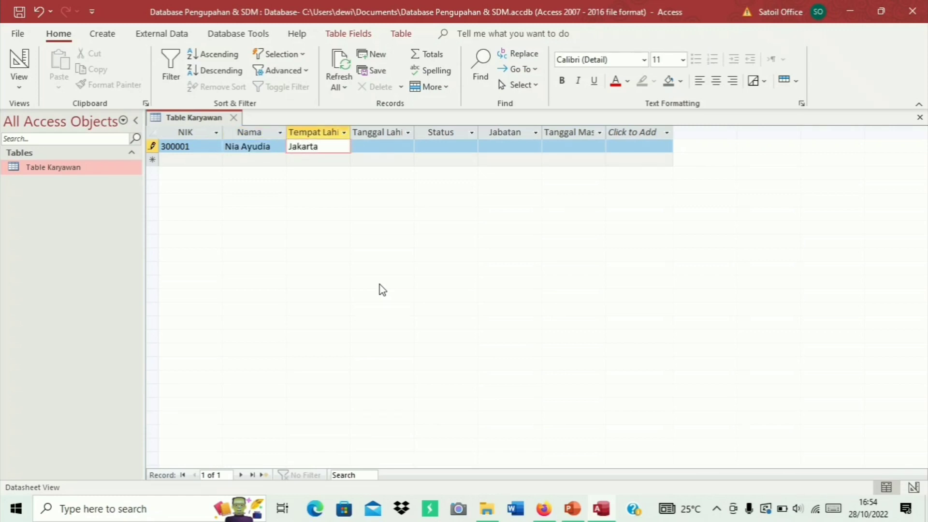
pyautogui.press('Tab')
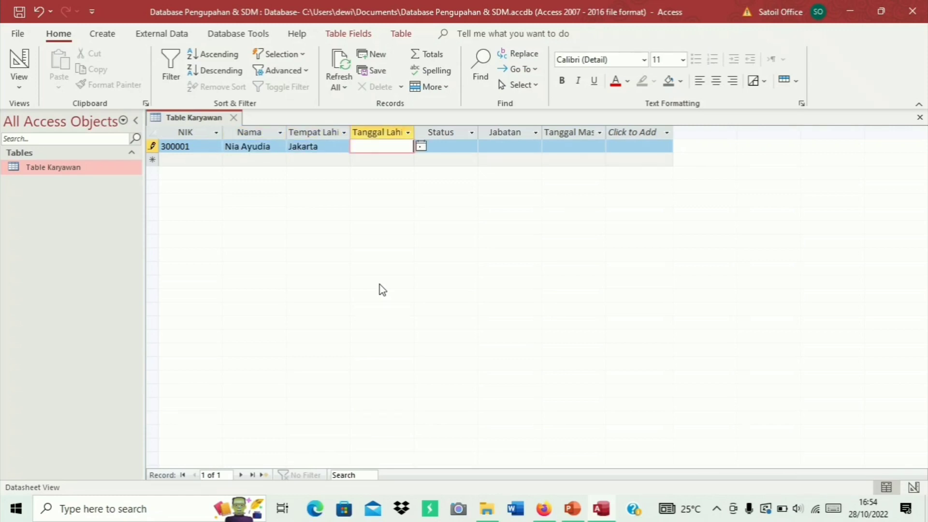
pyautogui.write('11/11/1995')
pyautogui.press('Tab')
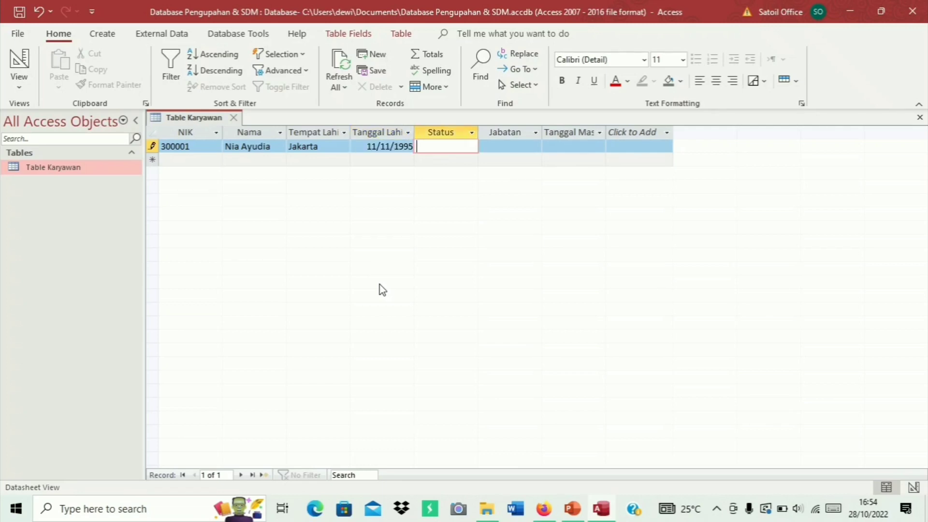
pyautogui.write('Mani')
pyautogui.press('BackSpace')
pyautogui.press('BackSpace')
pyautogui.press('BackSpace')
pyautogui.write('enikah')
pyautogui.press('Tab')
pyautogui.write('Ac')
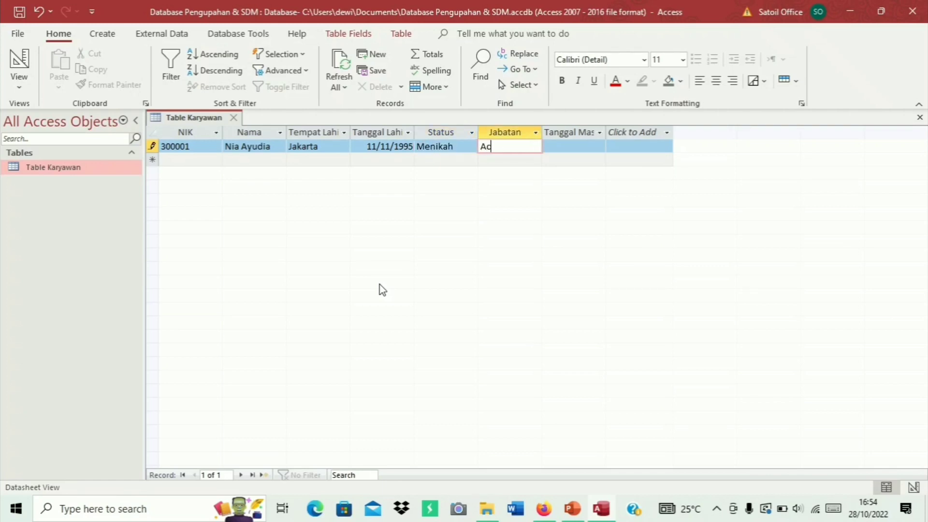
pyautogui.write('counting Staff')
pyautogui.press('Tab')
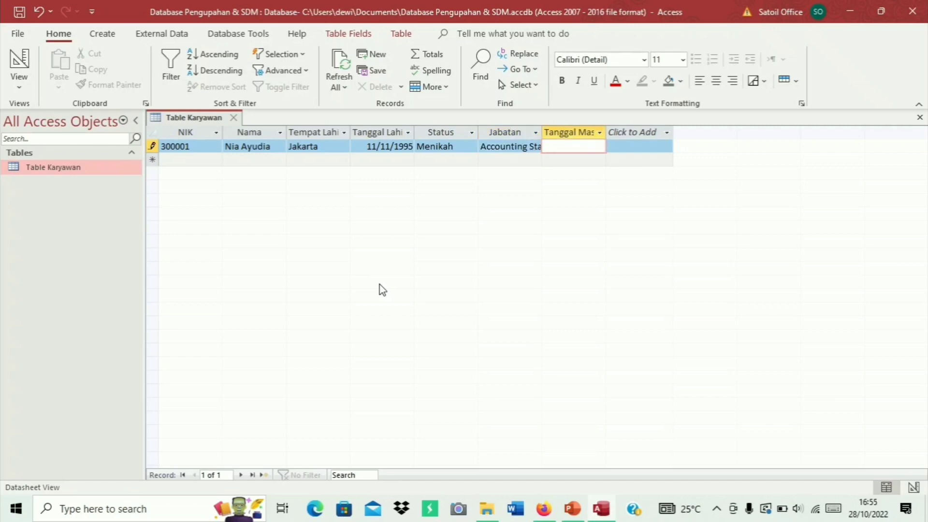
pyautogui.write('01/09/2019')
pyautogui.press('Tab')
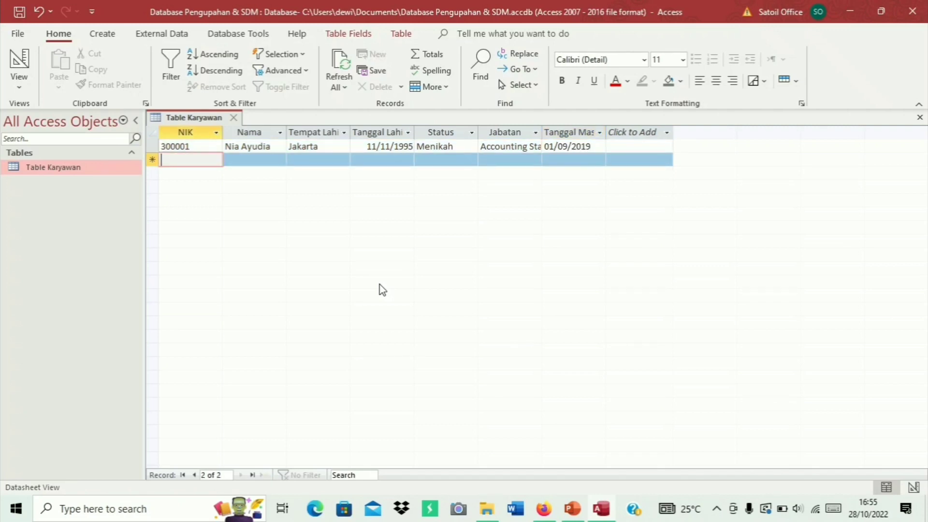
# Enter the second record's NIK 300002, the employee's name and birthplace Surabaya
pyautogui.write('30000')
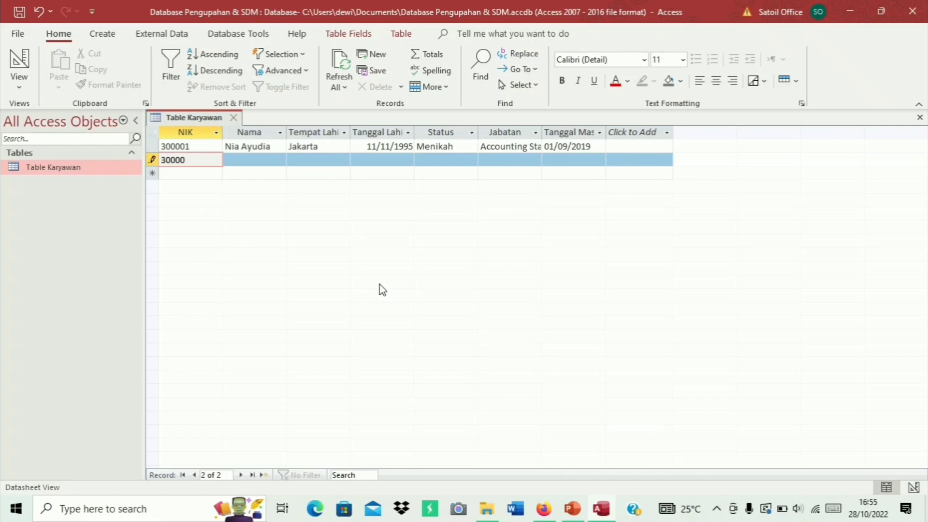
pyautogui.write('2')
pyautogui.press('Tab')
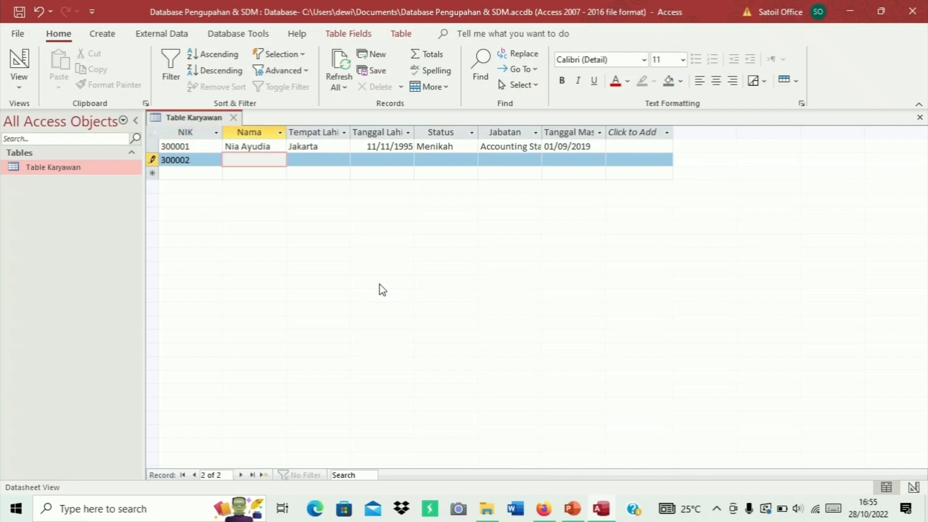
pyautogui.press('Tab')
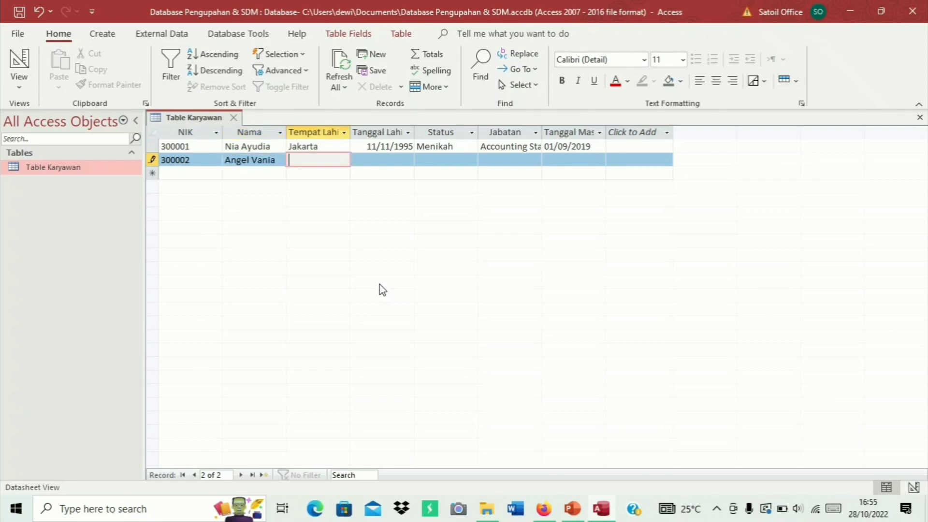
pyautogui.write('Surabaya')
pyautogui.press('BackSpace')
pyautogui.press('BackSpace')
pyautogui.write('ya')
pyautogui.press('Tab')
# Fill in birth date 09/10/1996, Belum Menikah, Finance Staff and start date 01/03/2019
pyautogui.write('09')
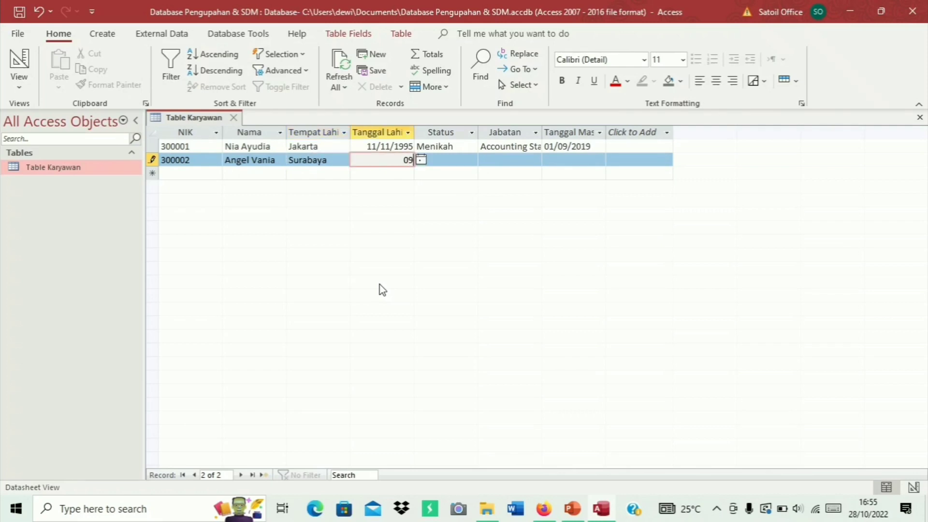
pyautogui.write('/10/1996')
pyautogui.press('Tab')
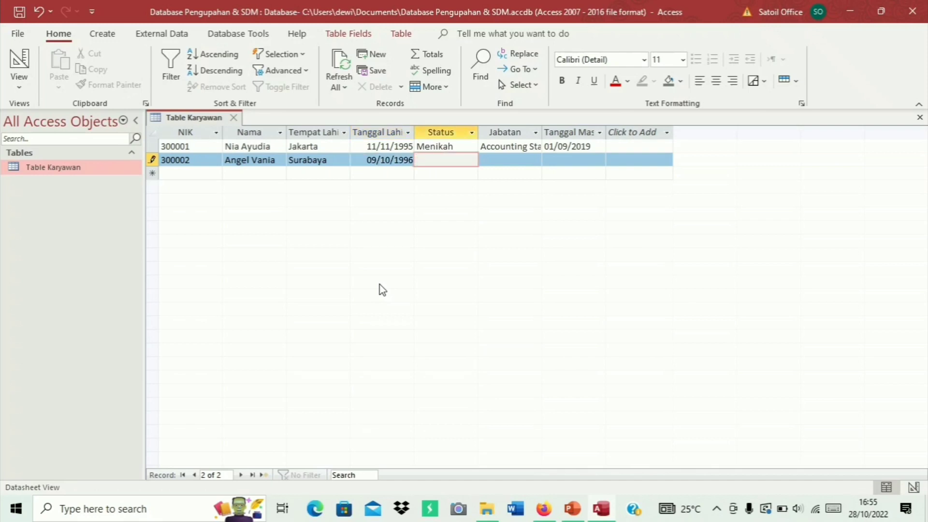
pyautogui.write('Belum M')
pyautogui.write('enikah')
pyautogui.press('Tab')
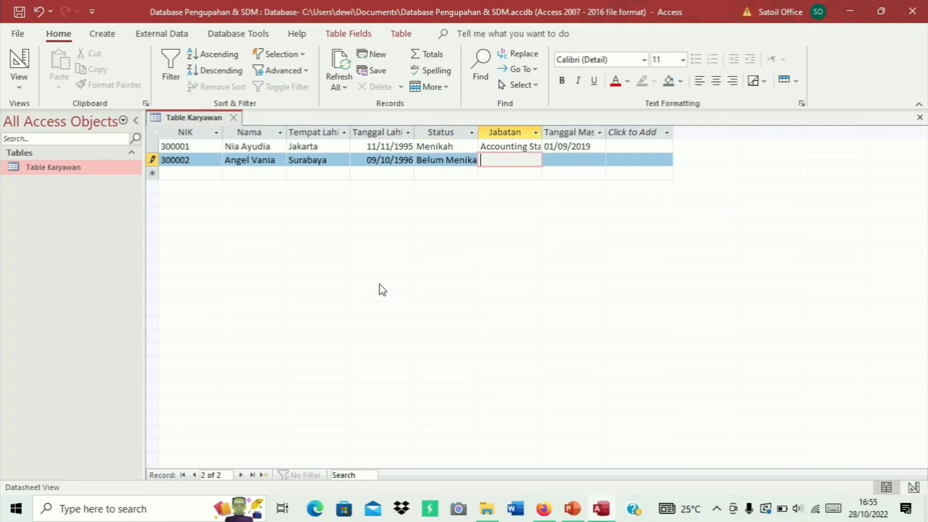
pyautogui.write('Finance Staff')
pyautogui.press('Tab')
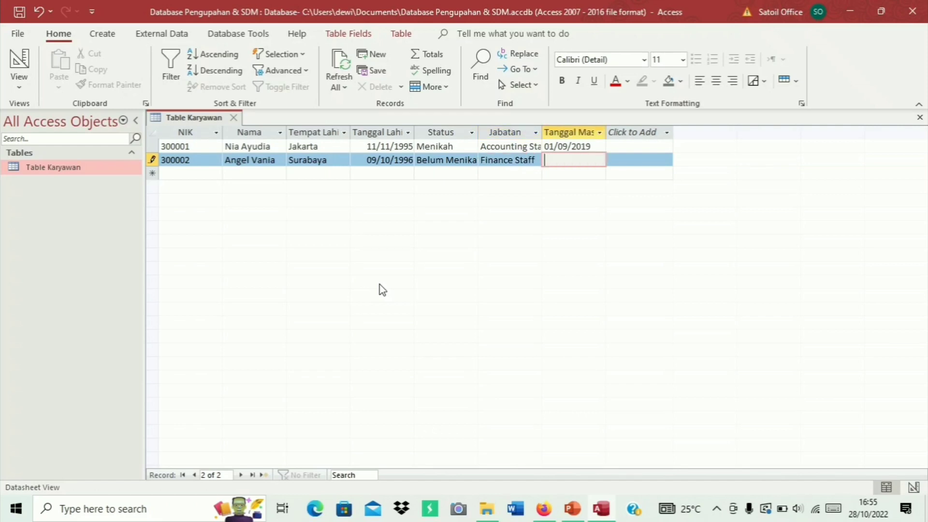
pyautogui.write('01/03/2019')
# Commit row two, then enter NIK 300003, the employee's name and birthplace Jakarta
pyautogui.press('Tab')
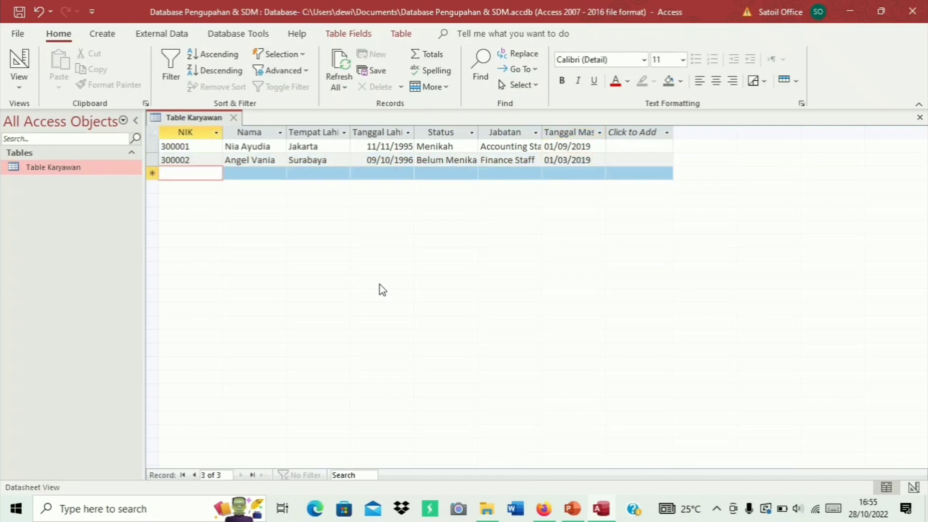
pyautogui.write('30')
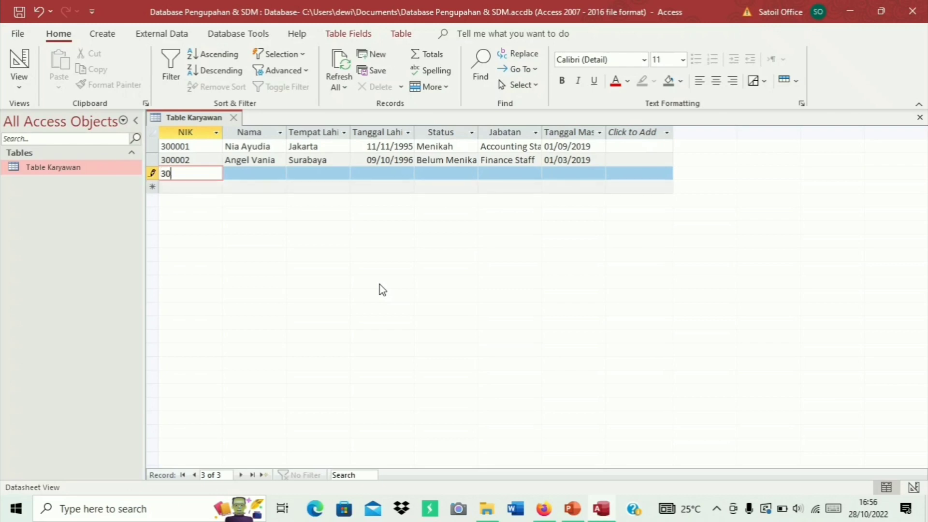
pyautogui.write('0003')
pyautogui.press('Tab')
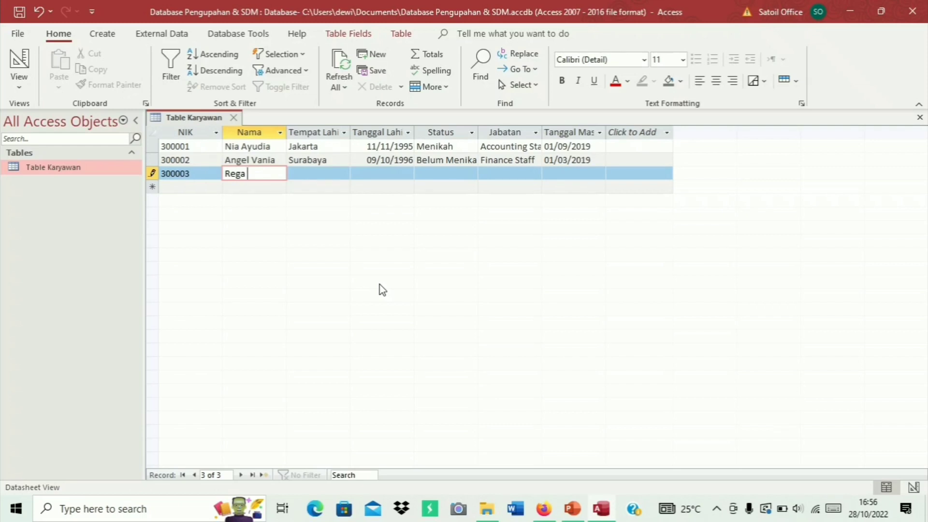
pyautogui.press('Tab')
pyautogui.write('Jakarta')
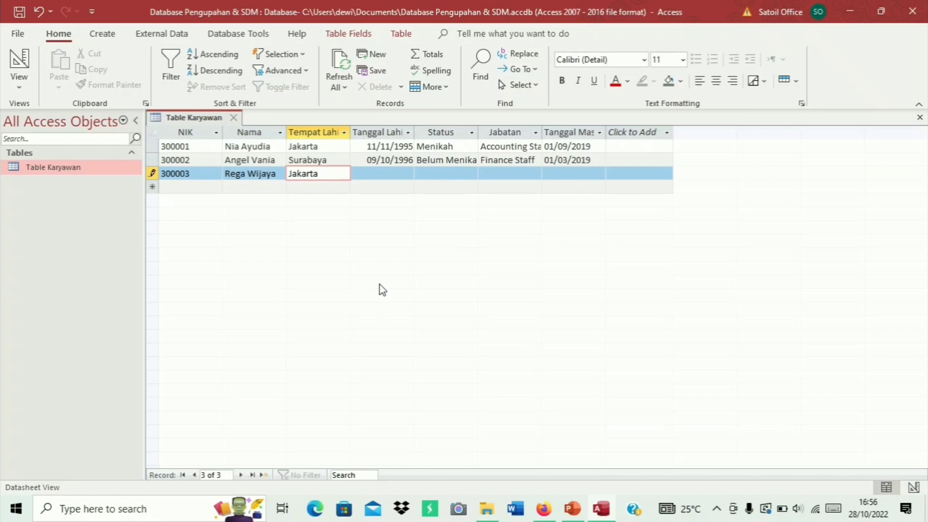
pyautogui.press('Tab')
pyautogui.write('3')
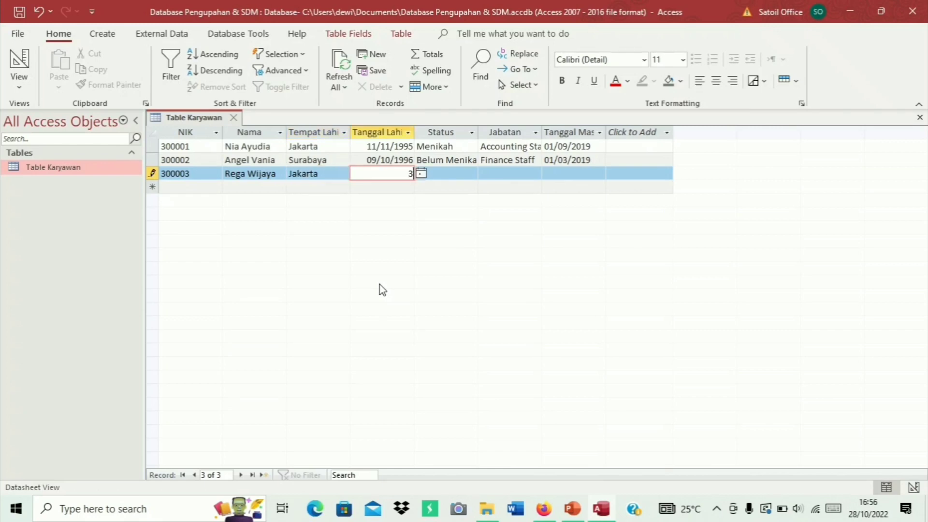
pyautogui.write('0/04/1991')
pyautogui.press('Tab')
pyautogui.write('Me')
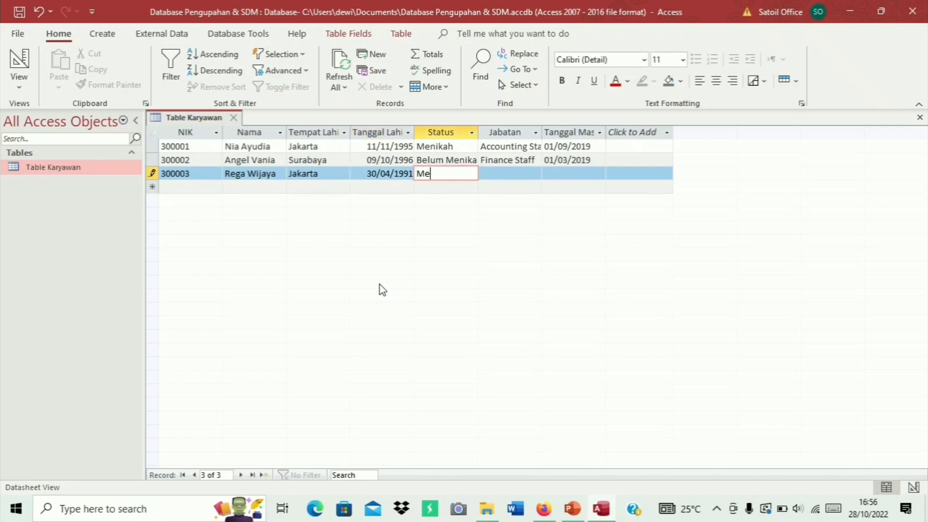
pyautogui.write('nikah')
pyautogui.press('Tab')
pyautogui.write('Manager')
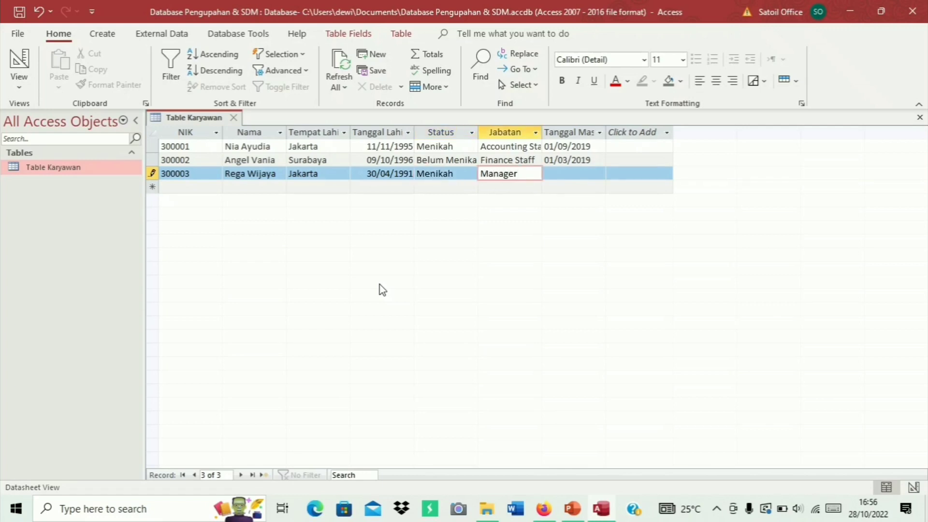
pyautogui.press('Tab')
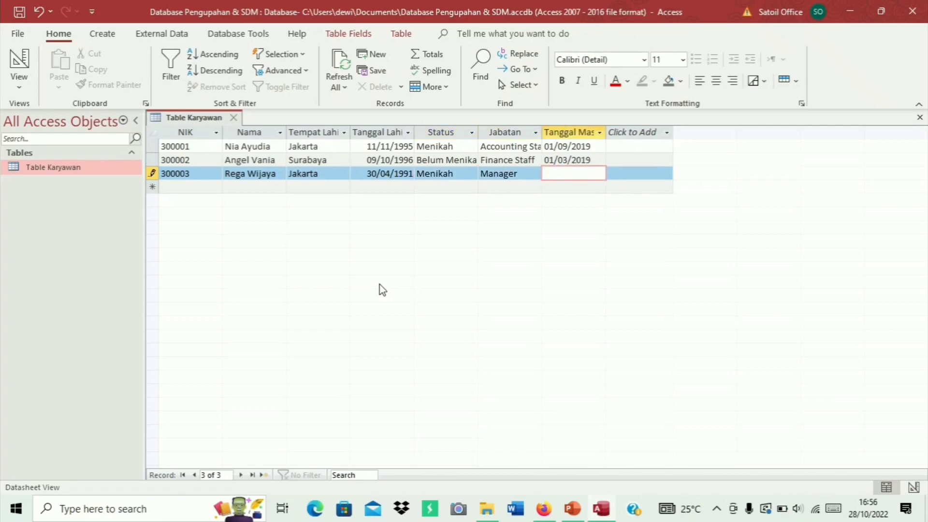
pyautogui.write('01/04/2019')
pyautogui.press('Return')
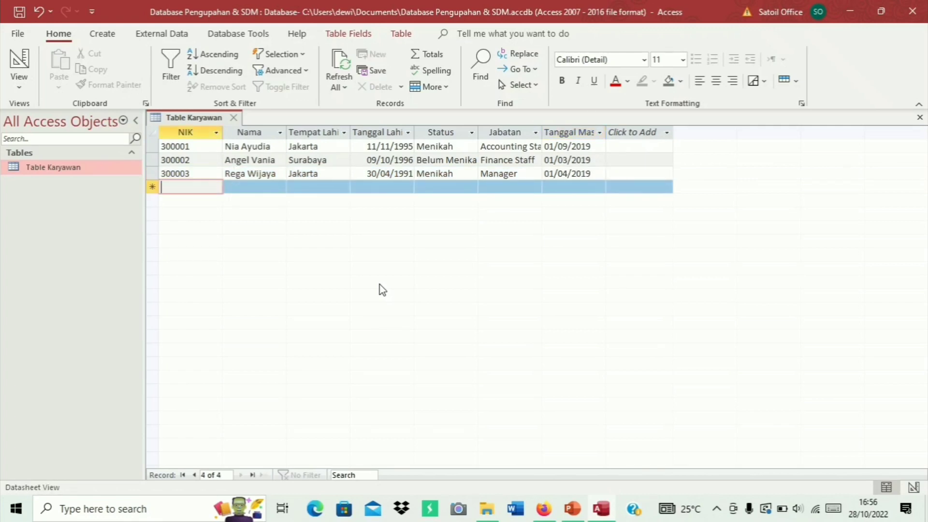
# Enter the fourth record's NIK 300004, the employee's name and birthplace Jakarta
pyautogui.write('30000')
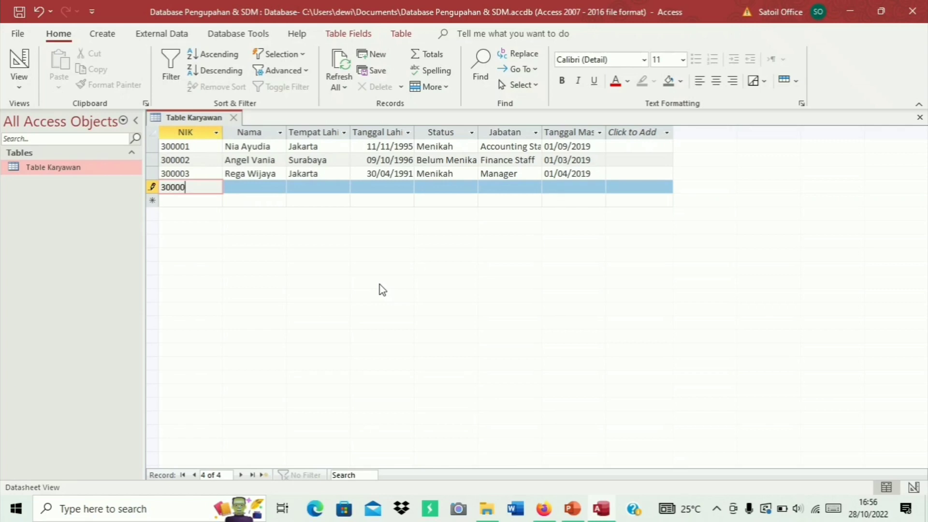
pyautogui.write('4')
pyautogui.press('Tab')
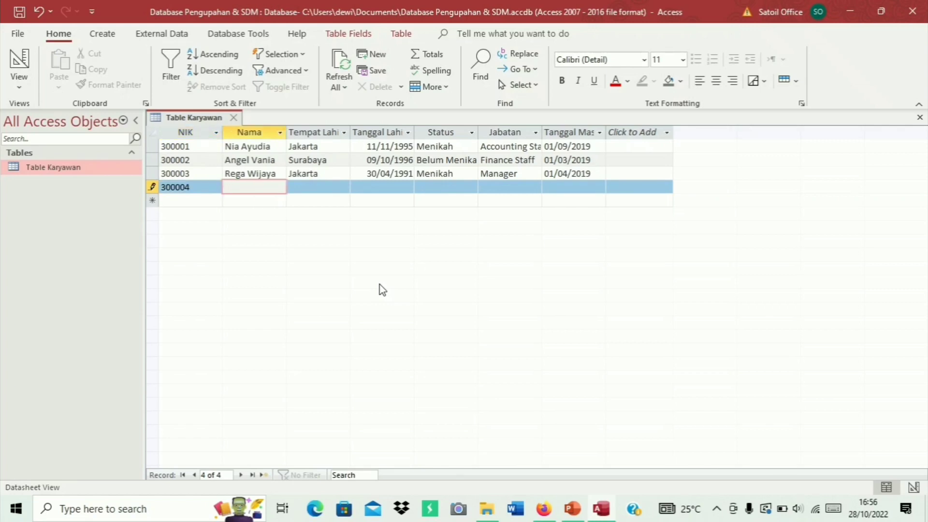
pyautogui.press('Tab')
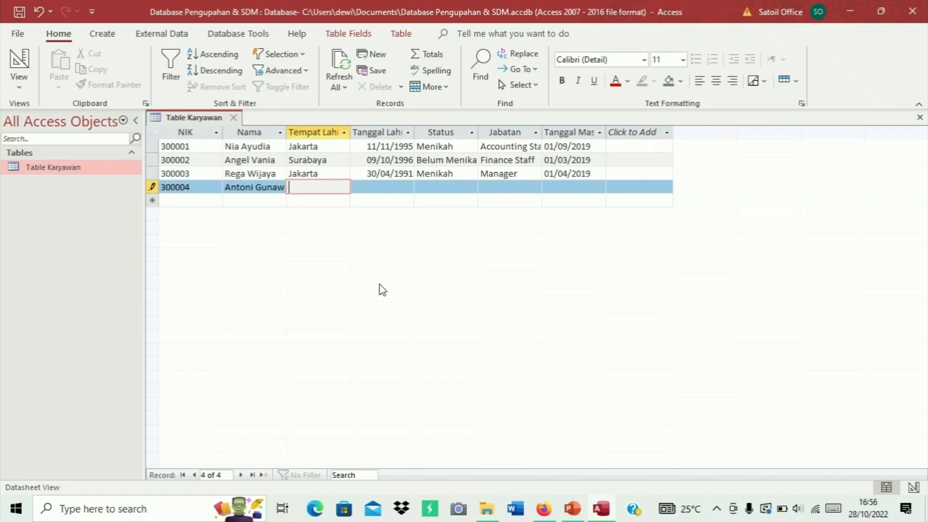
pyautogui.write('Jakarta')
pyautogui.press('Tab')
pyautogui.write('18/')
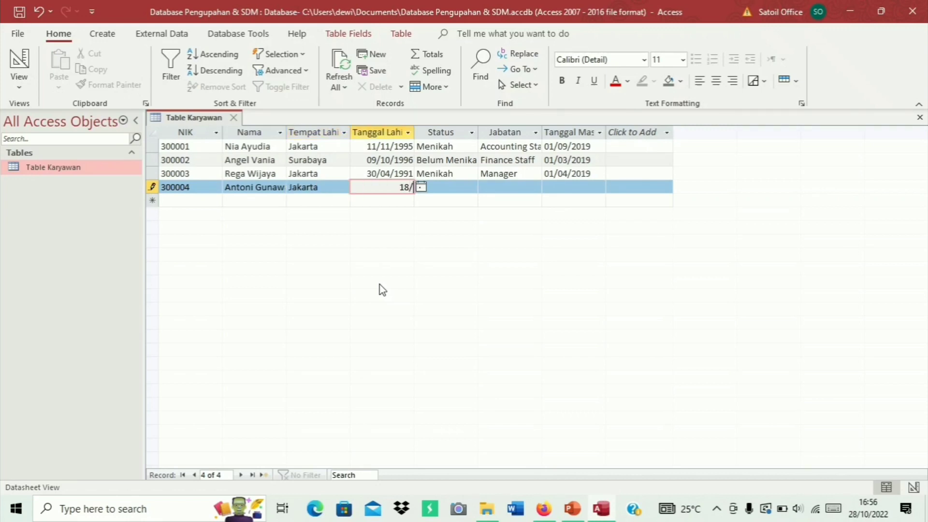
pyautogui.write('08/1998')
pyautogui.press('Tab')
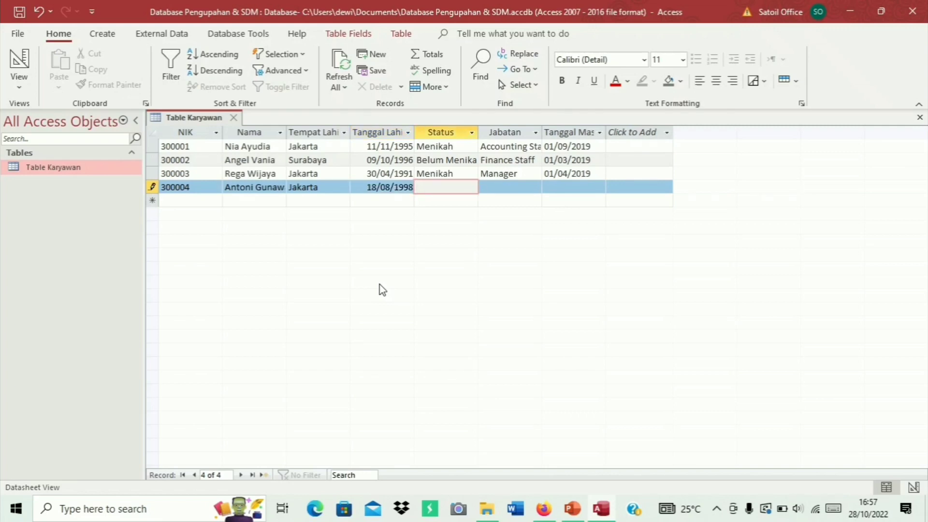
pyautogui.write('Belum M')
pyautogui.write('enikah')
pyautogui.press('Tab')
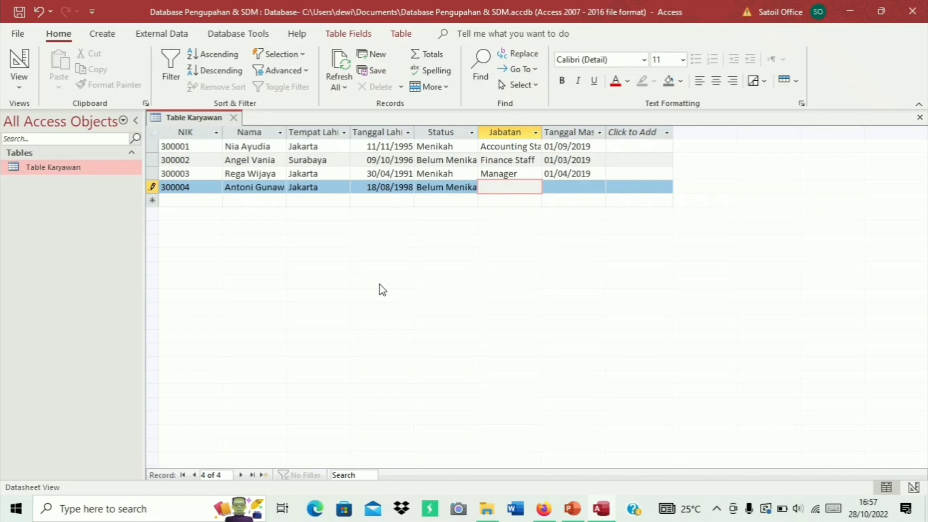
pyautogui.write('Sta')
pyautogui.write('ff ')
pyautogui.write('Ad')
pyautogui.write('mini')
pyautogui.write('strasi')
pyautogui.press('Tab')
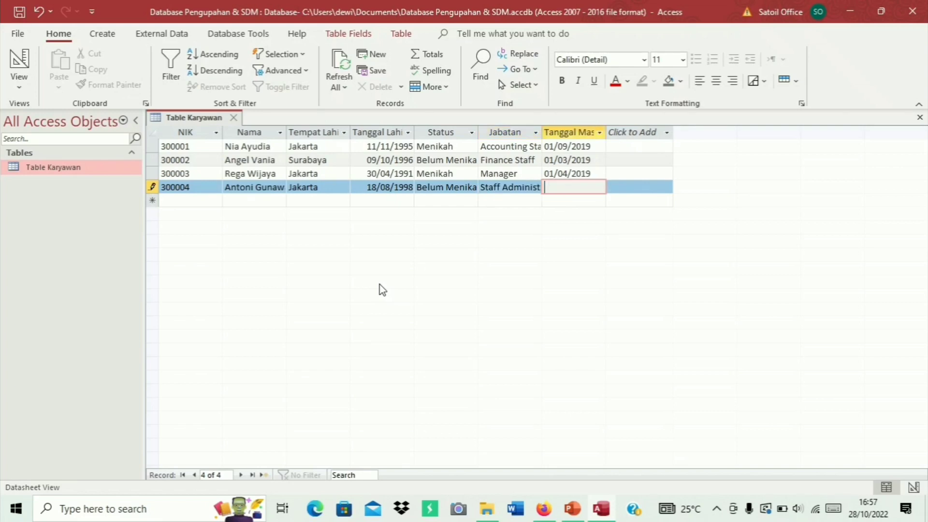
pyautogui.write('01/05/2020')
pyautogui.press('Return')
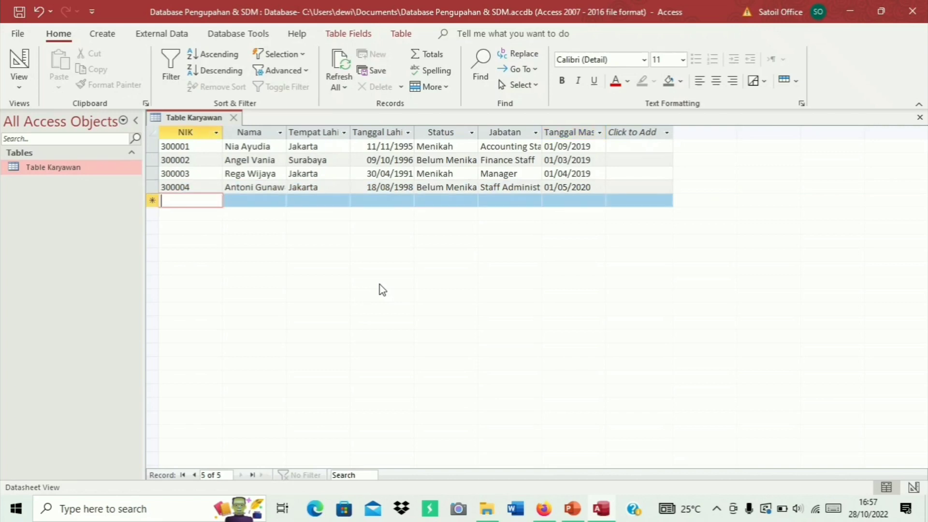
# Enter the fifth record's NIK 300005, the employee's name and birthplace Surabaya
pyautogui.write('300')
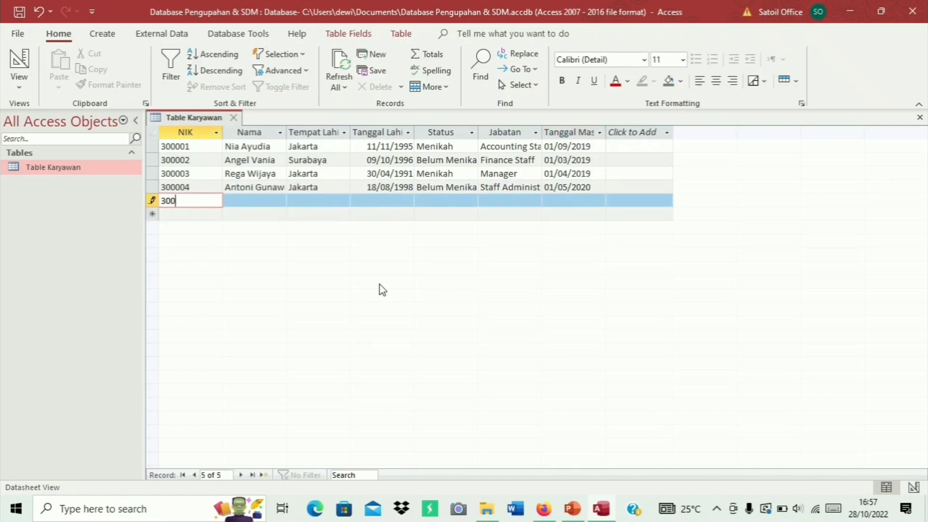
pyautogui.write('005')
pyautogui.press('Return')
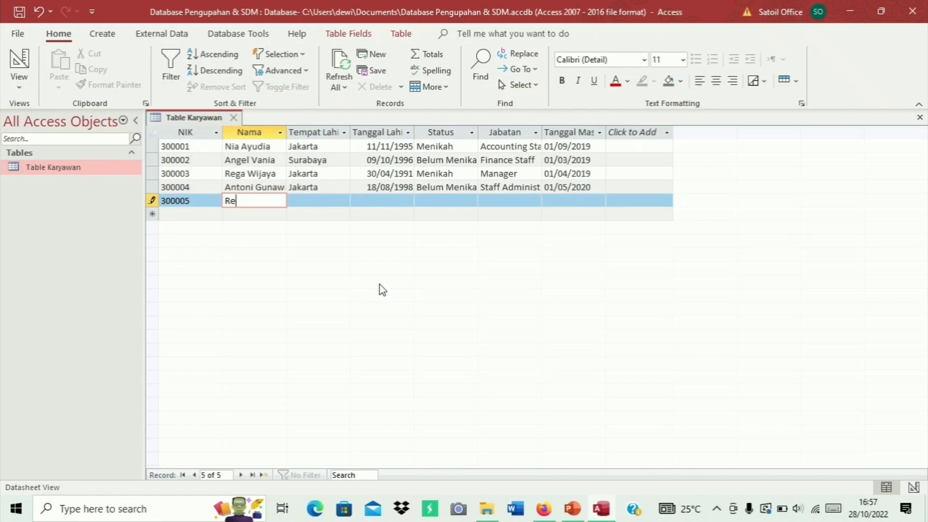
pyautogui.press('Tab')
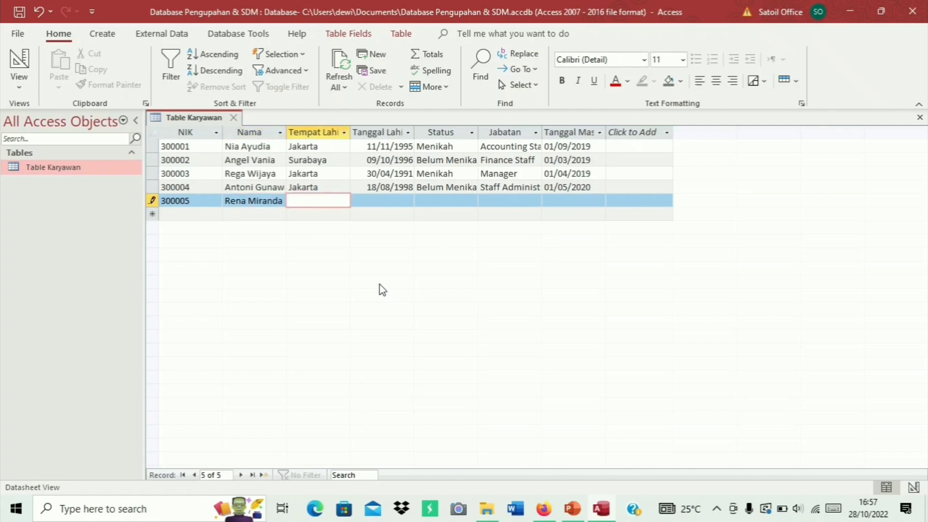
pyautogui.write('Surabaya')
pyautogui.press('Tab')
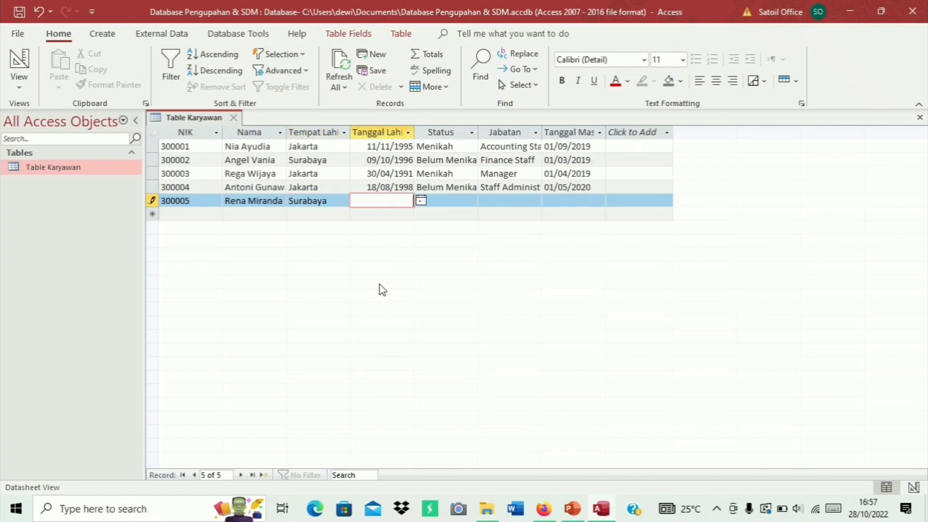
pyautogui.write('01/07/1999')
pyautogui.press('Tab')
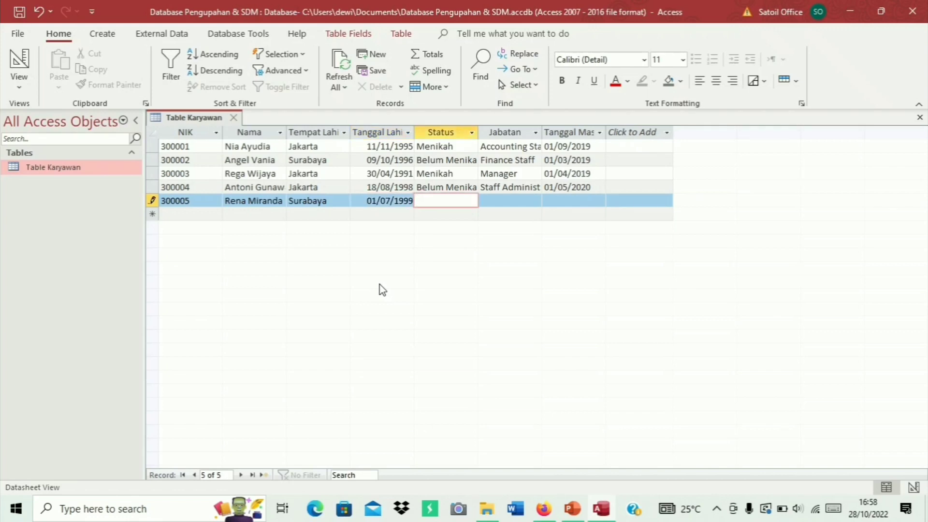
pyautogui.write('Belum')
pyautogui.write(' Menikah')
pyautogui.press('Tab')
pyautogui.write('S')
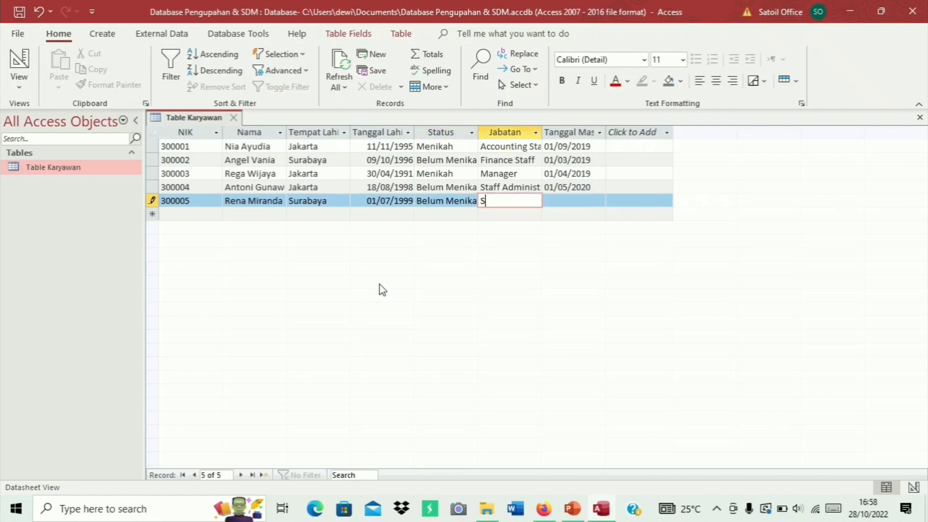
pyautogui.write('taff Administrasi')
pyautogui.press('Tab')
pyautogui.write('01')
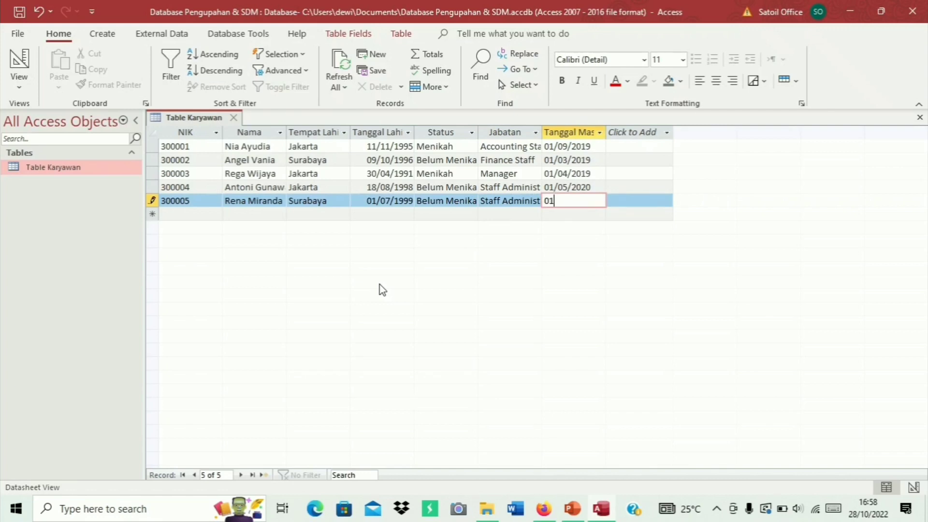
pyautogui.write('/02/2021')
# Close Table Karyawan and create a new blank table
pyautogui.rightClick(213, 117)
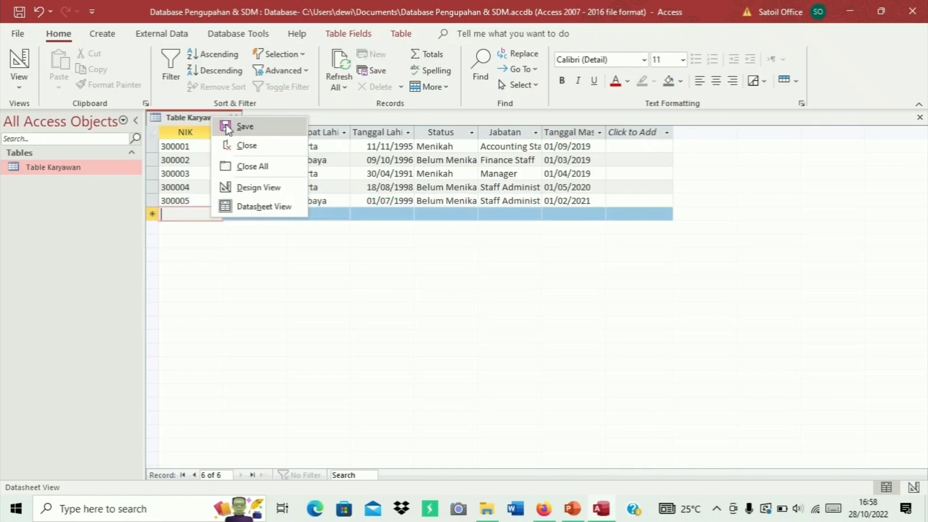
pyautogui.click(244, 145)
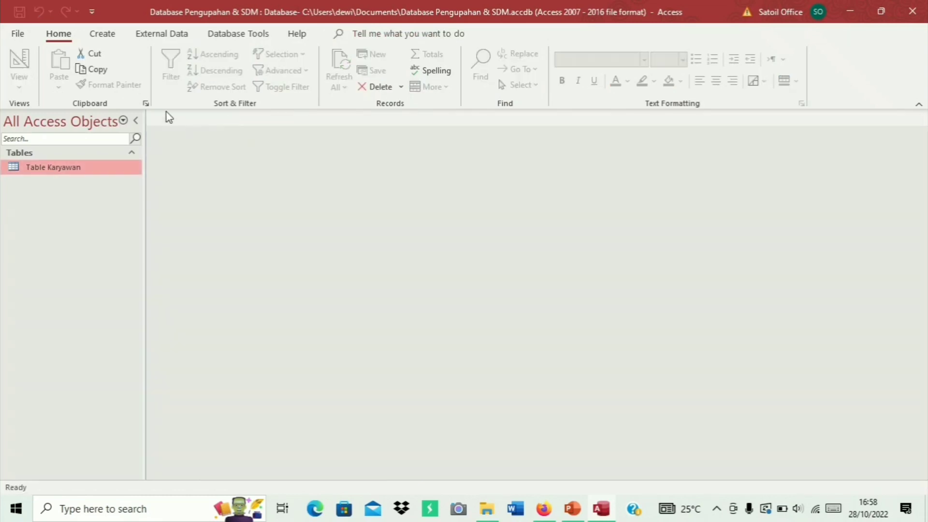
pyautogui.click(103, 37)
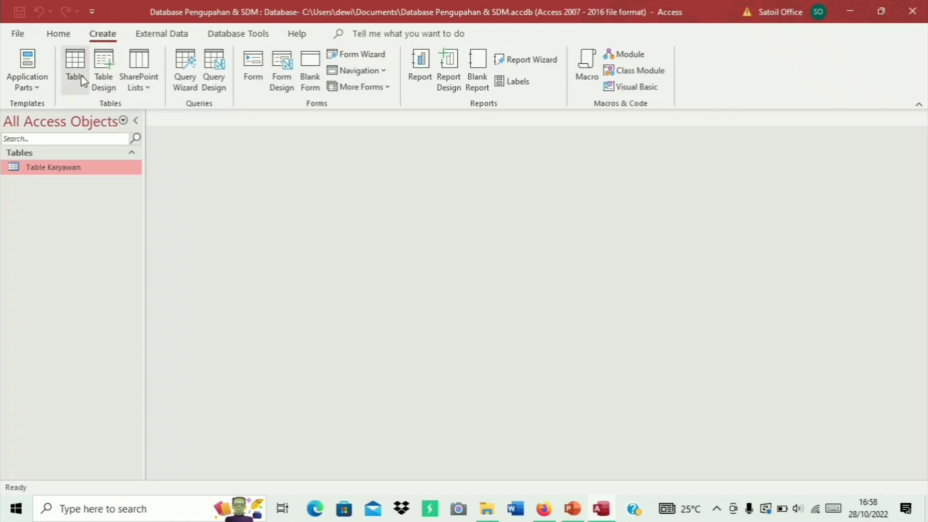
pyautogui.click(80, 75)
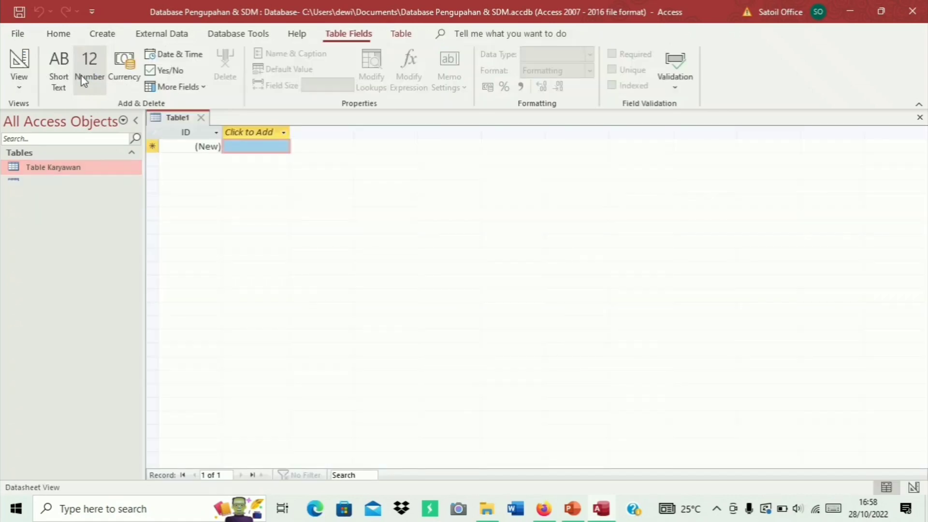
# Save the new table as 'Table Absensi' and switch it to Design View
pyautogui.rightClick(180, 119)
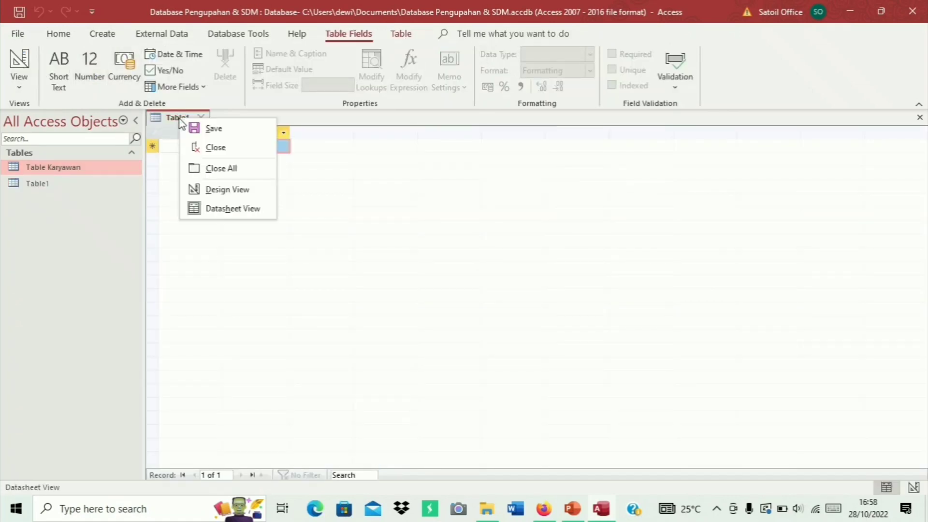
pyautogui.click(208, 128)
pyautogui.write('Table A')
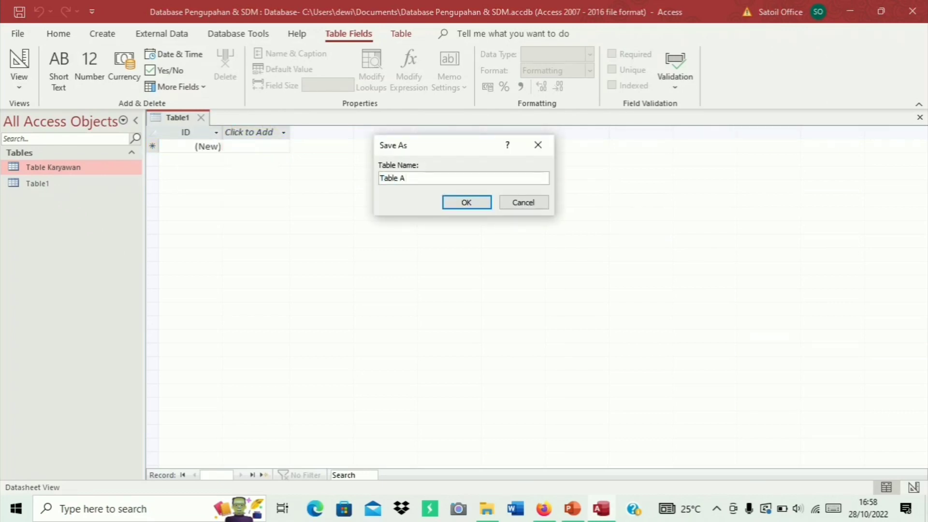
pyautogui.write('bsensi')
pyautogui.click(475, 203)
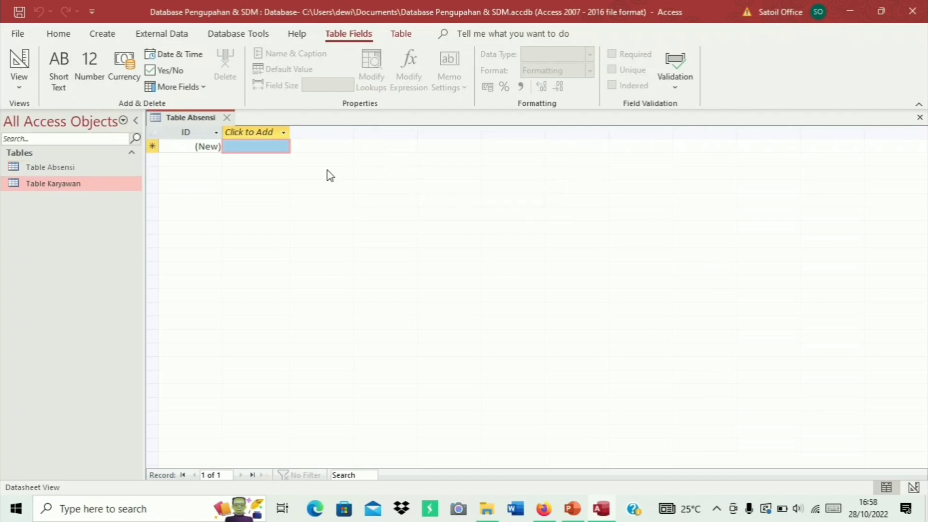
pyautogui.rightClick(204, 116)
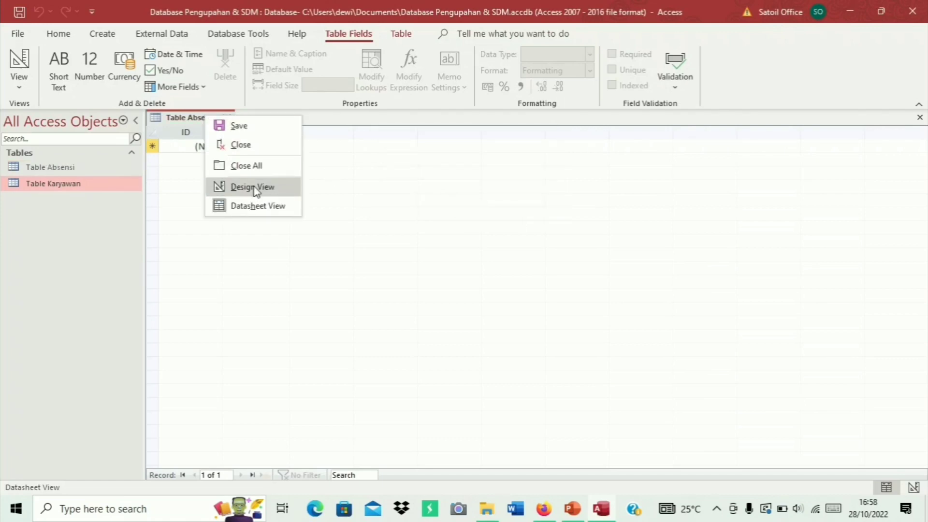
pyautogui.click(252, 187)
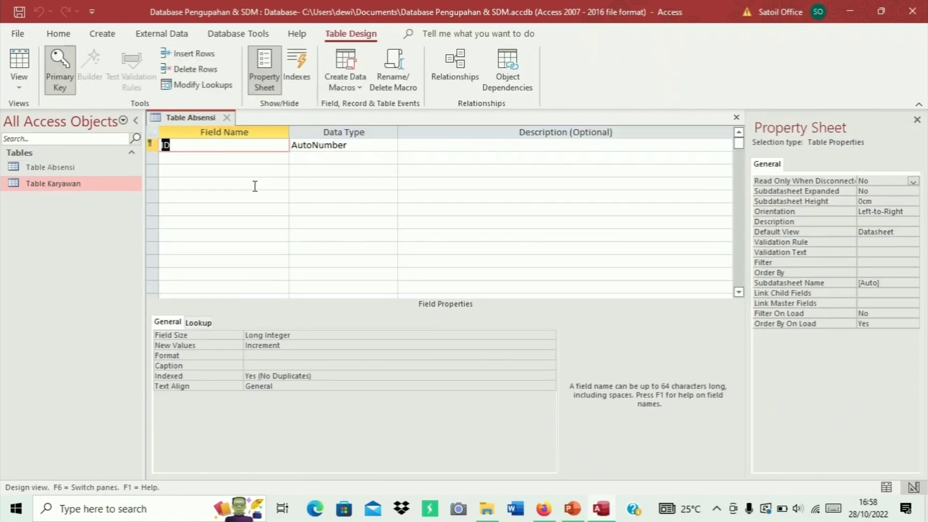
# Rename the ID field to No ID and add NIK as a Short Text field
pyautogui.click(166, 145)
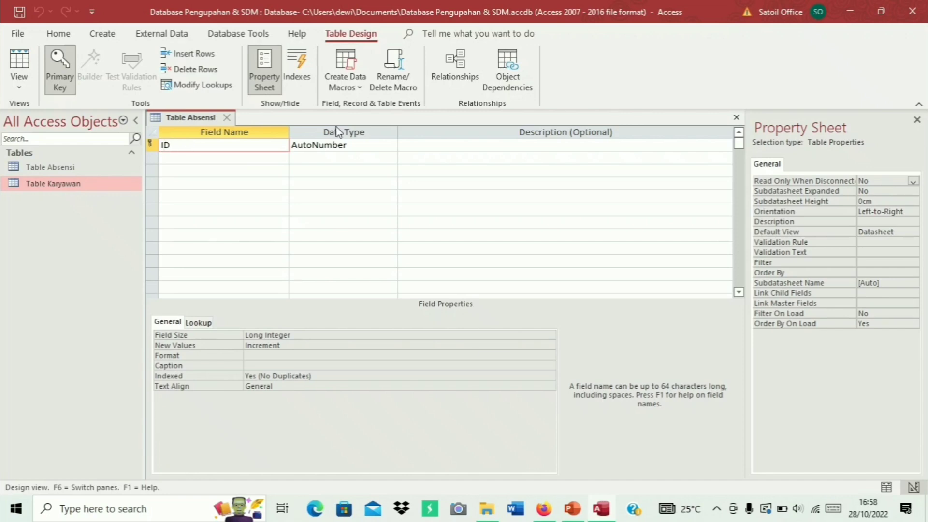
pyautogui.write('No')
pyautogui.press('Tab')
pyautogui.press('Tab')
pyautogui.press('Tab')
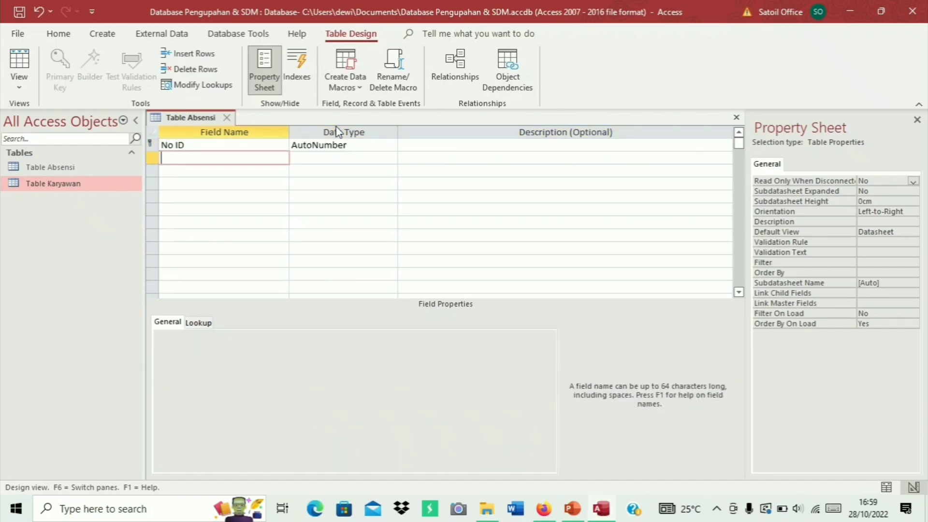
pyautogui.write('NIK')
pyautogui.press('Tab')
pyautogui.press('Down')
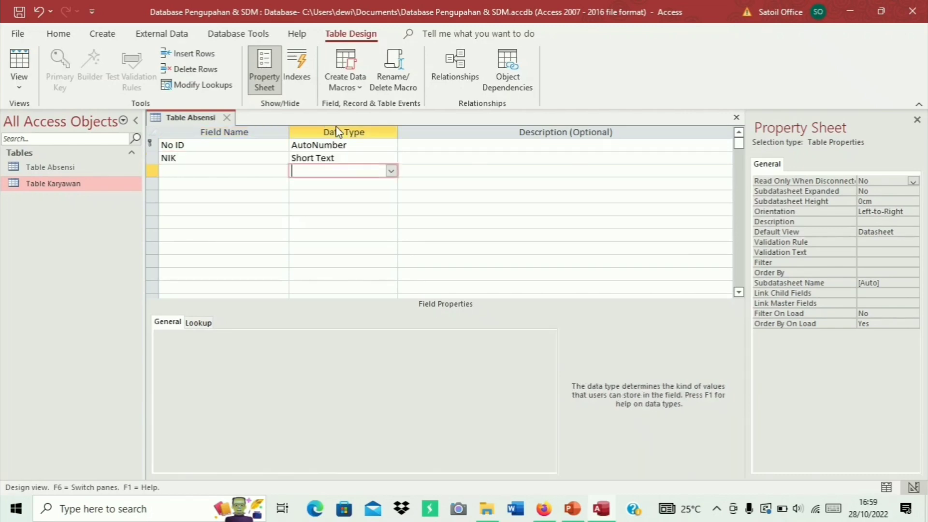
pyautogui.press('Left')
# Add Lembur and Izin/Sakit as Number fields
pyautogui.write('Lembur')
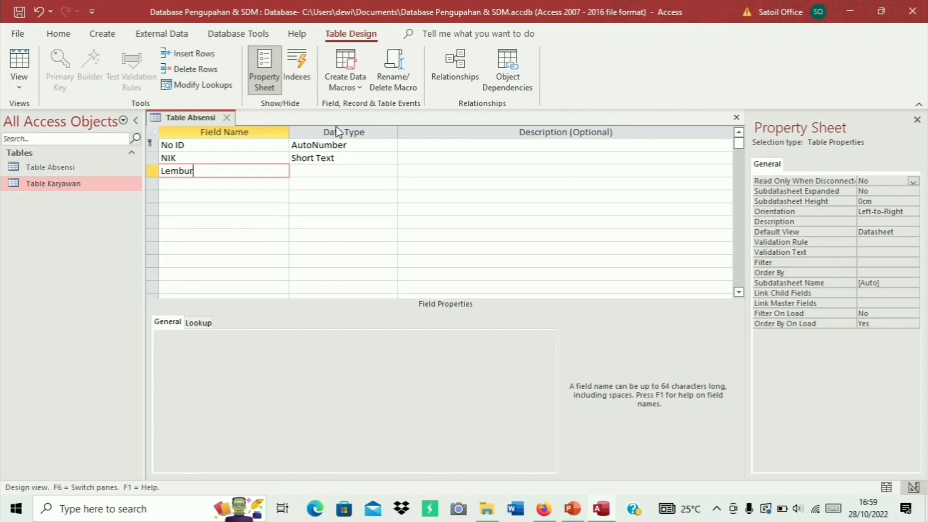
pyautogui.press('Tab')
pyautogui.write('n')
pyautogui.press('Down')
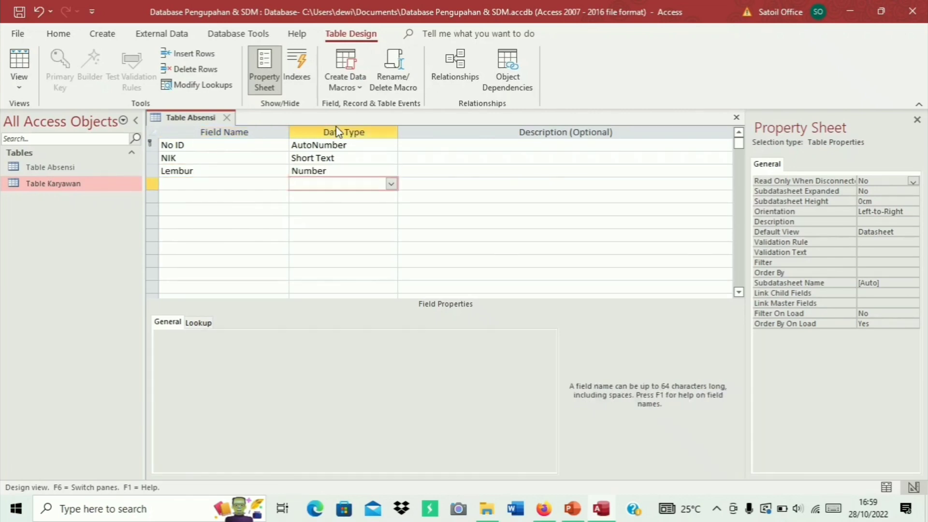
pyautogui.press('Left')
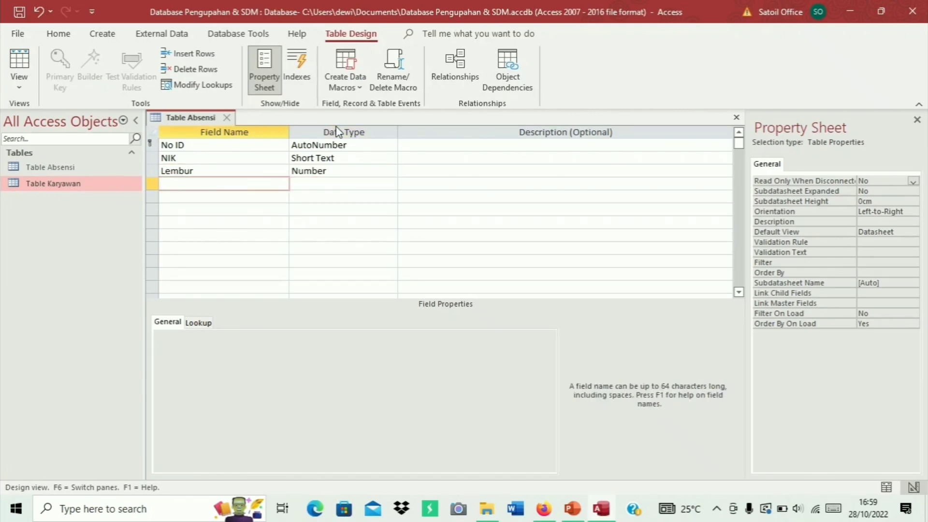
pyautogui.write('Izin/Sakit')
pyautogui.press('Tab')
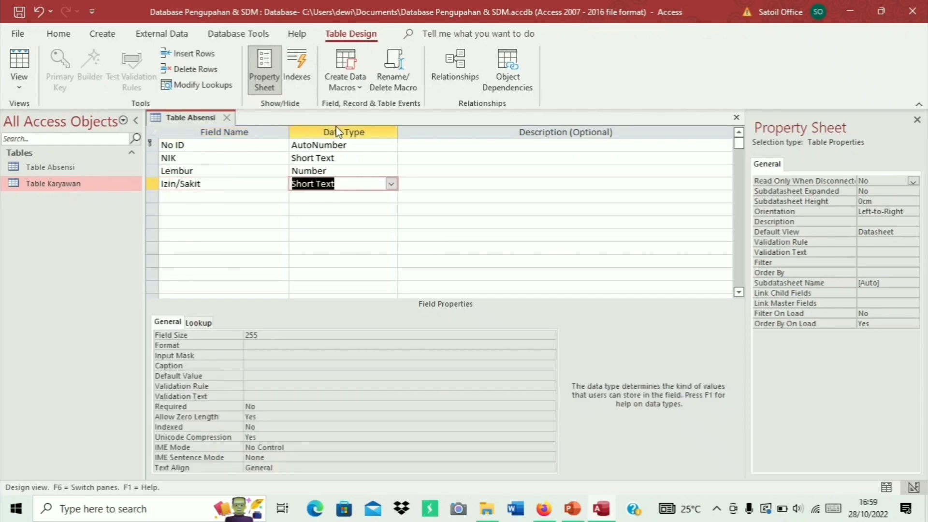
pyautogui.write('number')
pyautogui.press('Down')
pyautogui.press('Left')
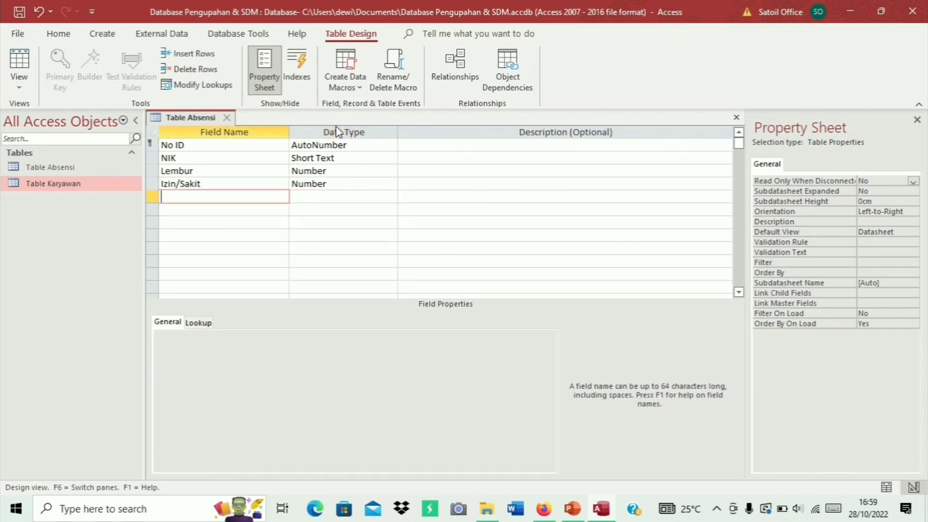
# Add Terlambat and Dinas Luar Kota as Number fields
pyautogui.write('L')
pyautogui.press('BackSpace')
pyautogui.write('Terlambat')
pyautogui.press('Tab')
pyautogui.write('n')
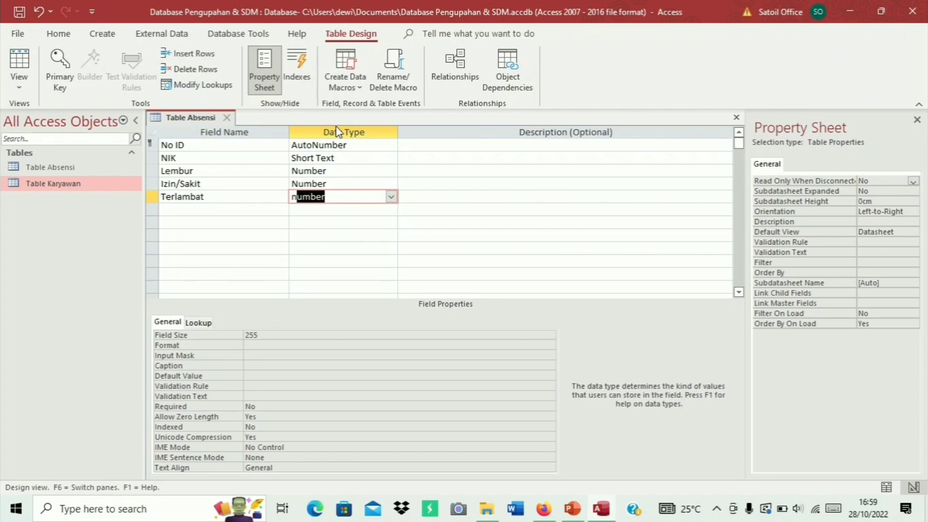
pyautogui.press('Tab')
pyautogui.press('Tab')
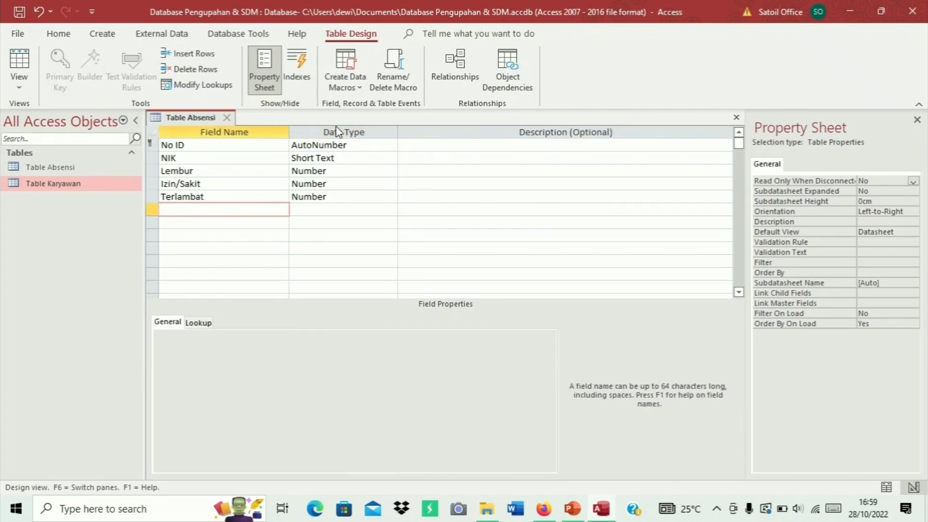
pyautogui.write('Dinas Luar Kota')
pyautogui.press('Tab')
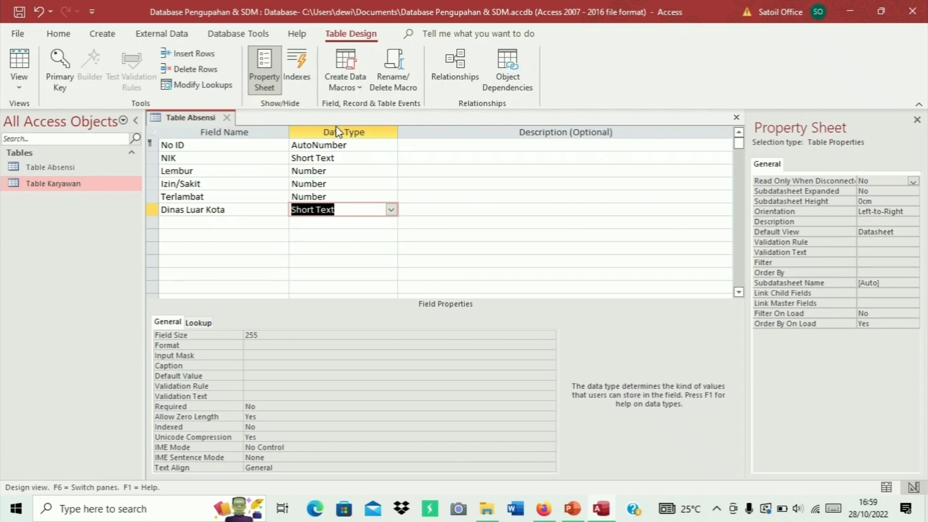
pyautogui.write('Number')
pyautogui.press('Down')
pyautogui.press('Left')
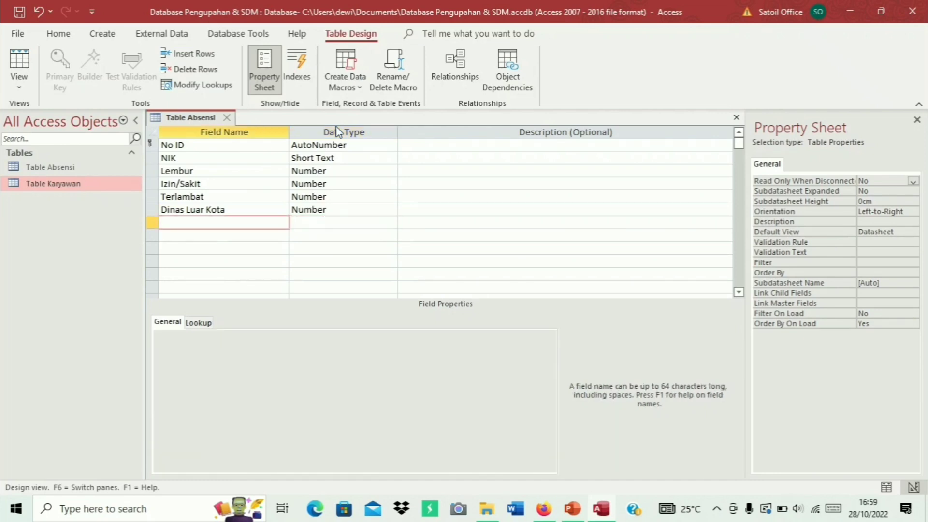
# Save and close the Table Absensi design, then open it in Datasheet view
pyautogui.rightClick(211, 120)
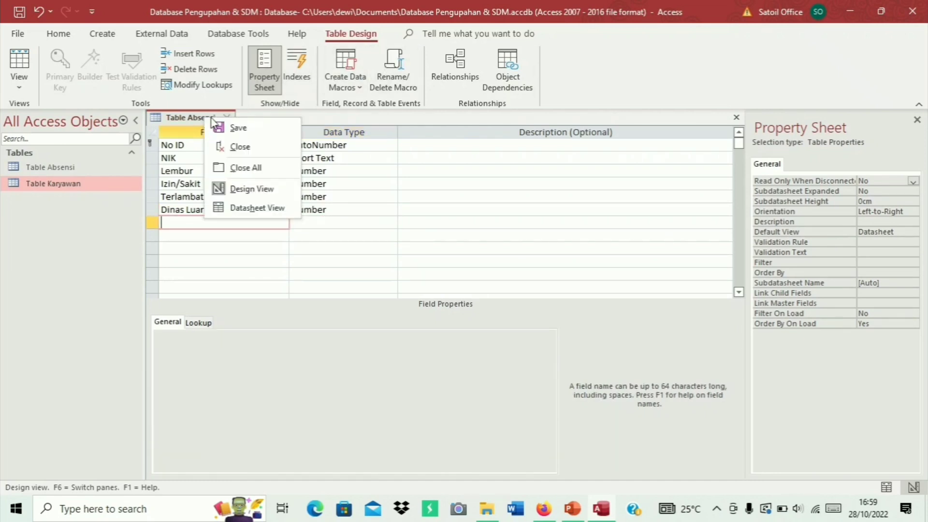
pyautogui.click(251, 133)
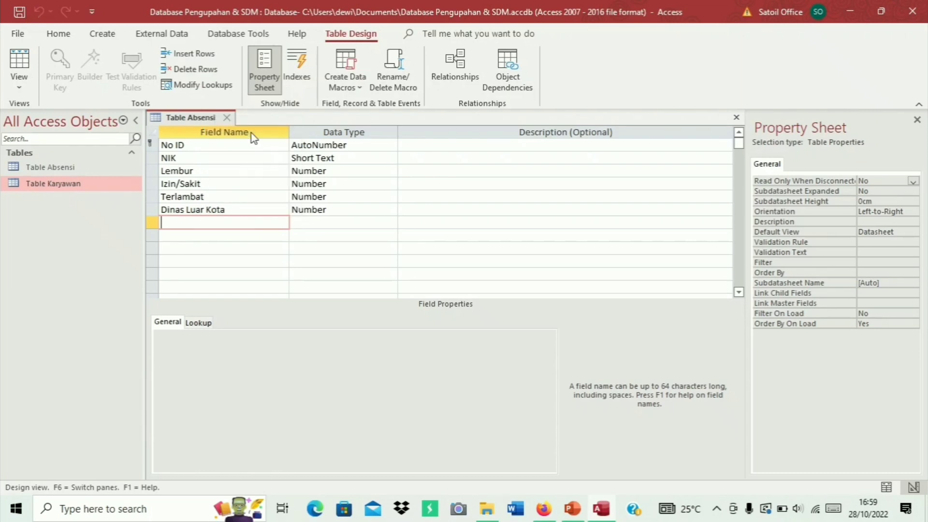
pyautogui.middleClick(227, 121)
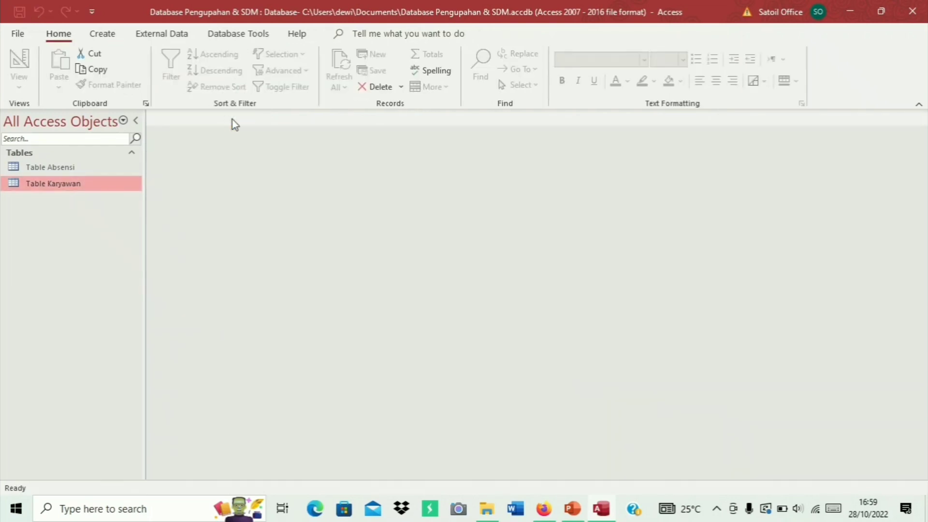
pyautogui.doubleClick(129, 169)
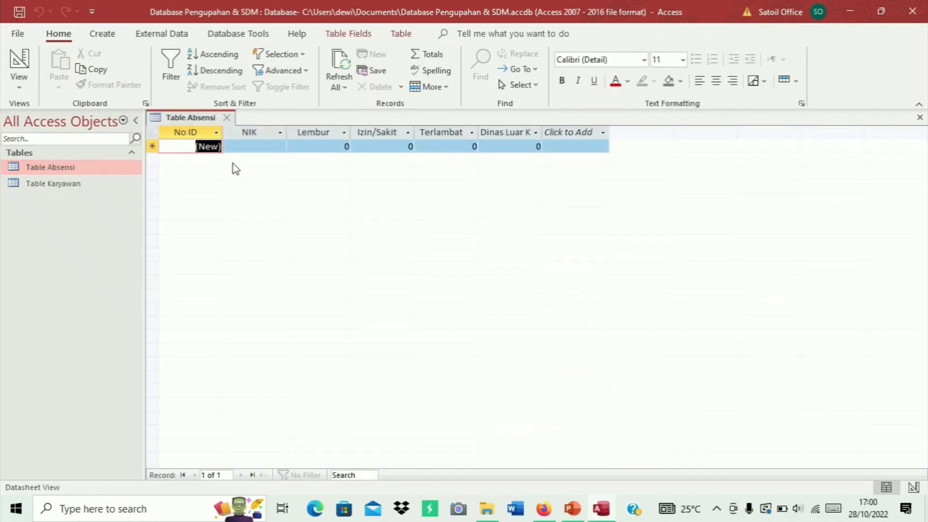
# Enter records NIK 300001 (Lembur 3) and 300002 (Lembur 3, Izin/Sakit 1, Terlambat 1, Dinas 0)
pyautogui.click(284, 145)
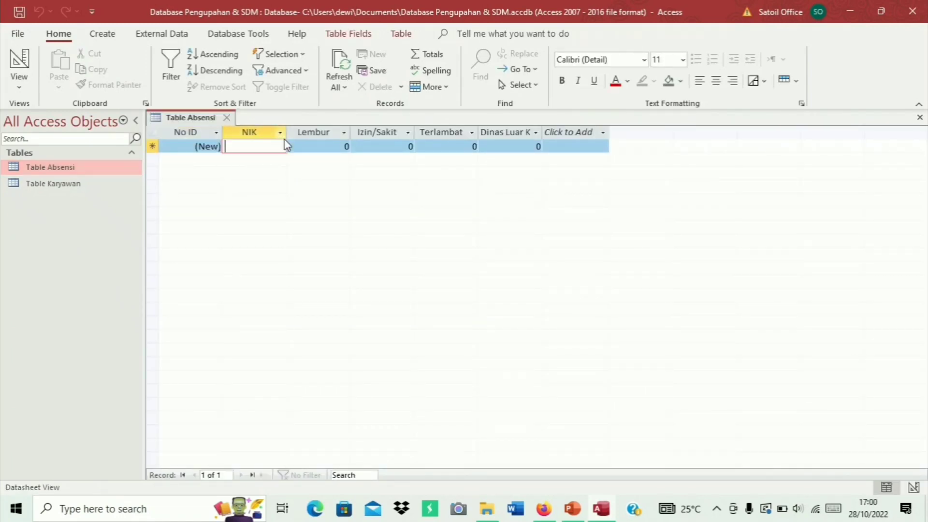
pyautogui.write('3000')
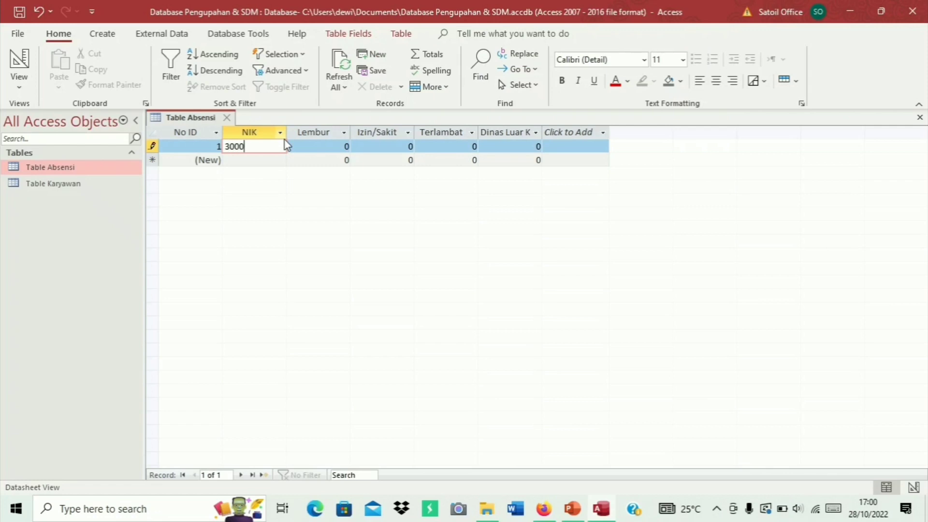
pyautogui.write('01')
pyautogui.press('Tab')
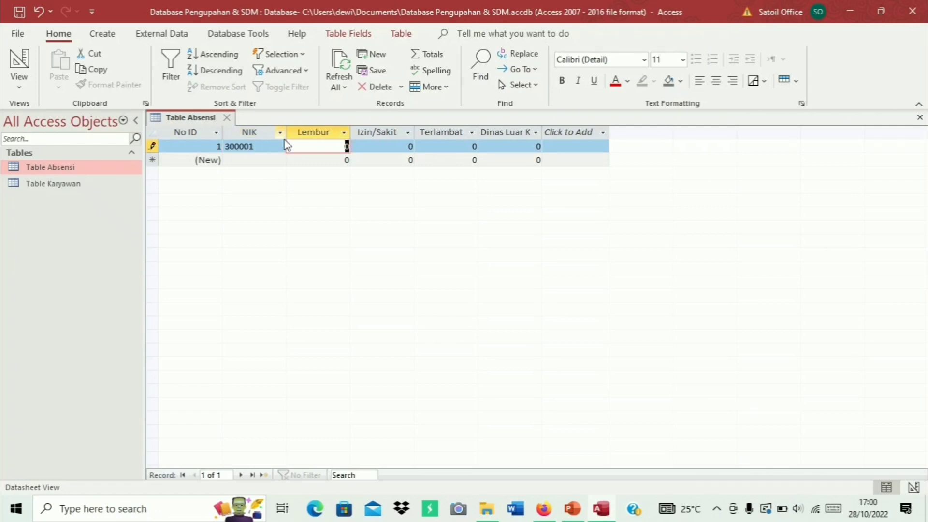
pyautogui.write('3')
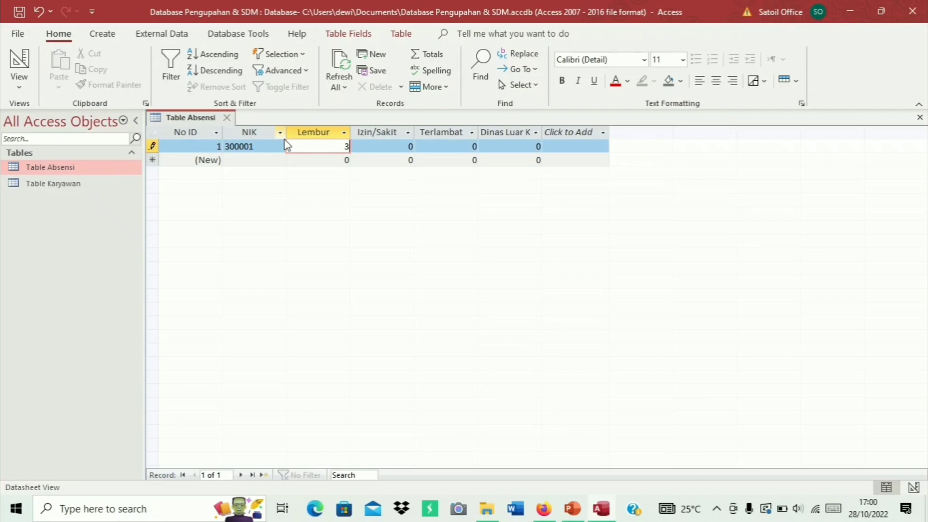
pyautogui.press('Tab')
pyautogui.press('Tab')
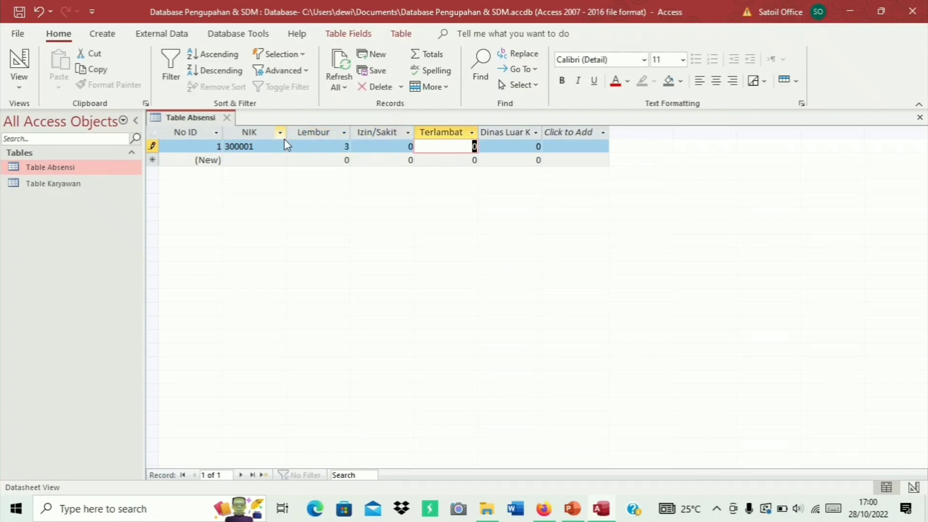
pyautogui.write('2')
pyautogui.press('Tab')
pyautogui.press('Tab')
pyautogui.press('Tab')
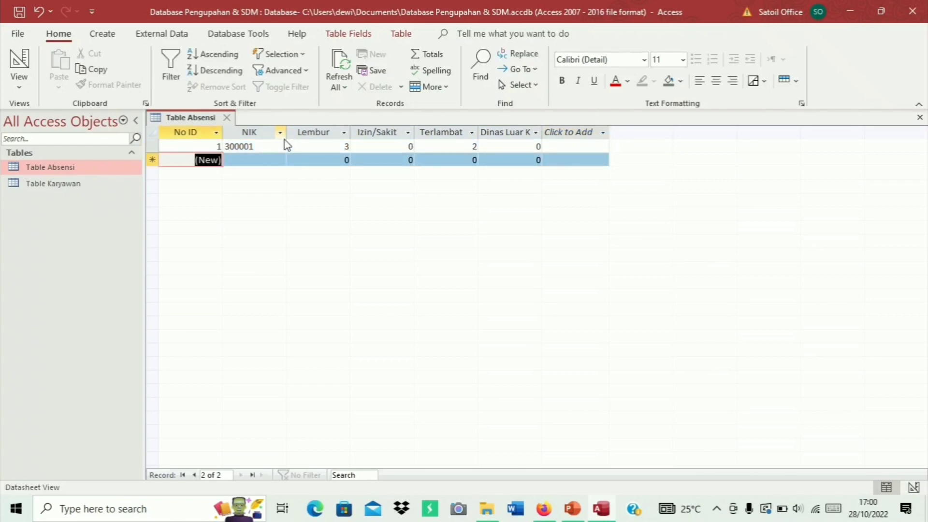
pyautogui.press('Tab')
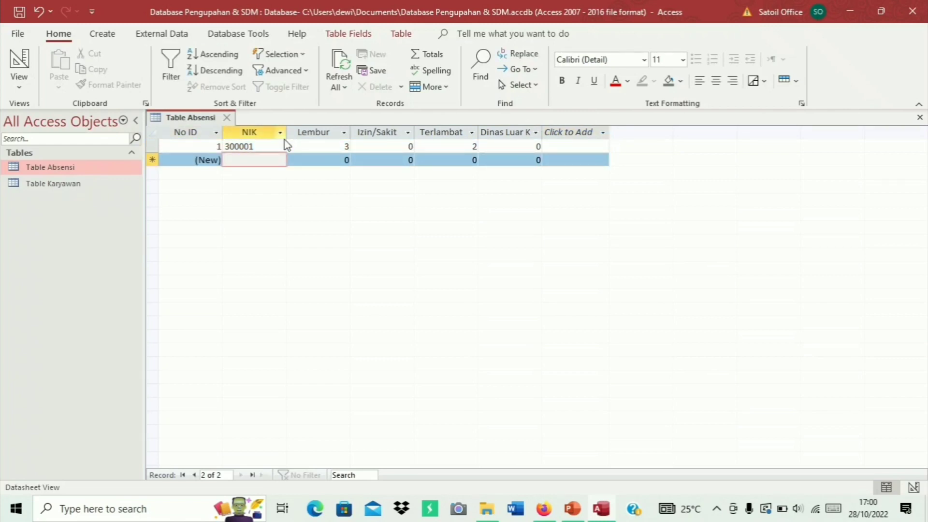
pyautogui.write('30000')
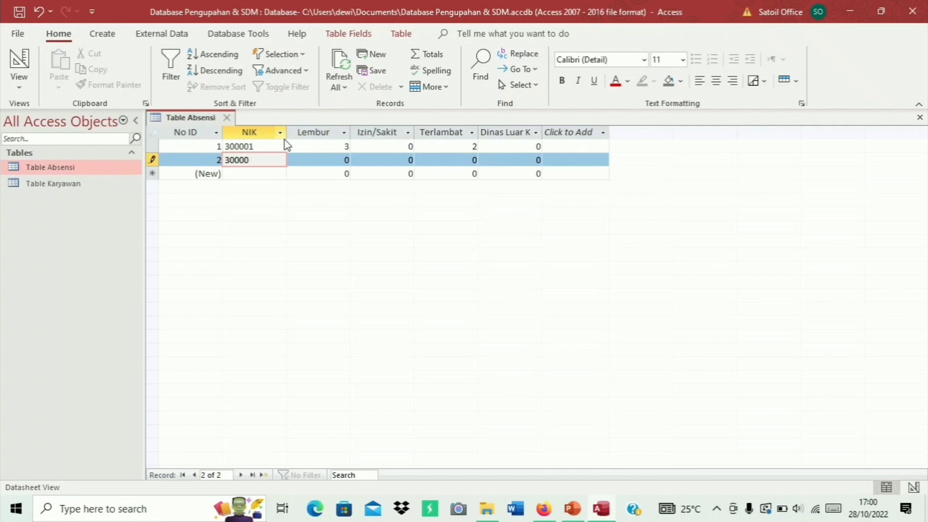
pyautogui.write('2')
pyautogui.press('Tab')
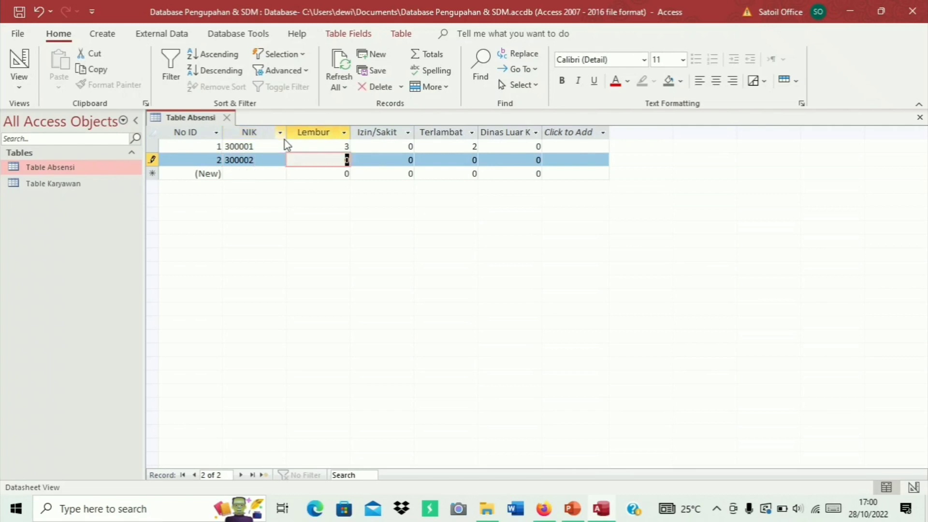
pyautogui.write('3')
pyautogui.press('Tab')
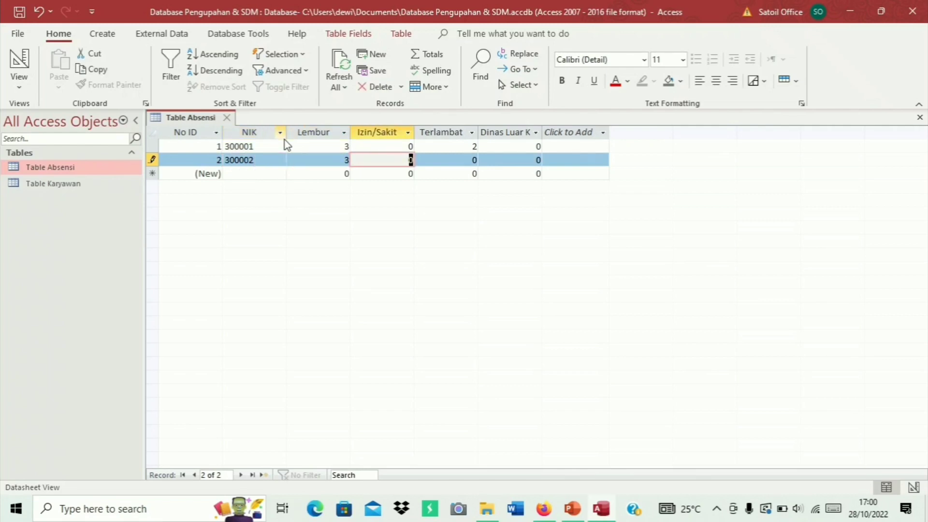
pyautogui.write('1')
pyautogui.press('Tab')
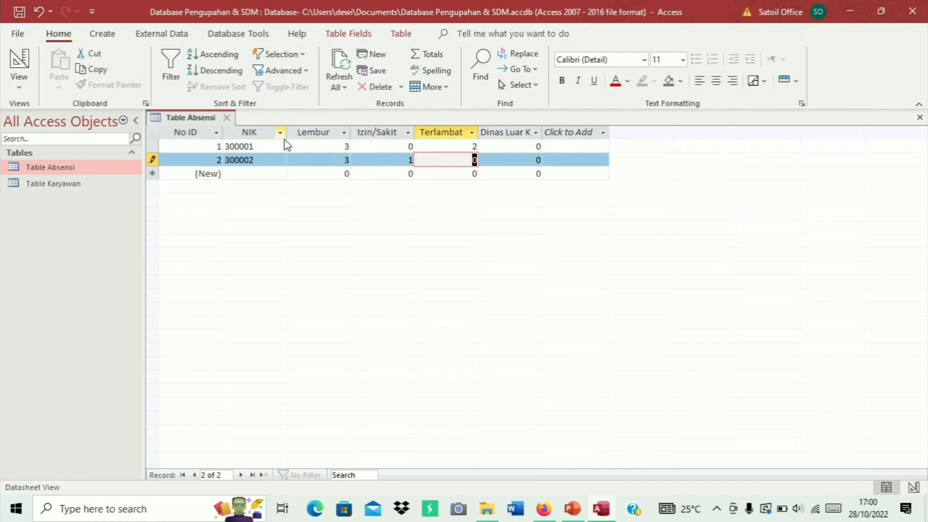
pyautogui.write('1')
pyautogui.press('Tab')
pyautogui.press('Tab')
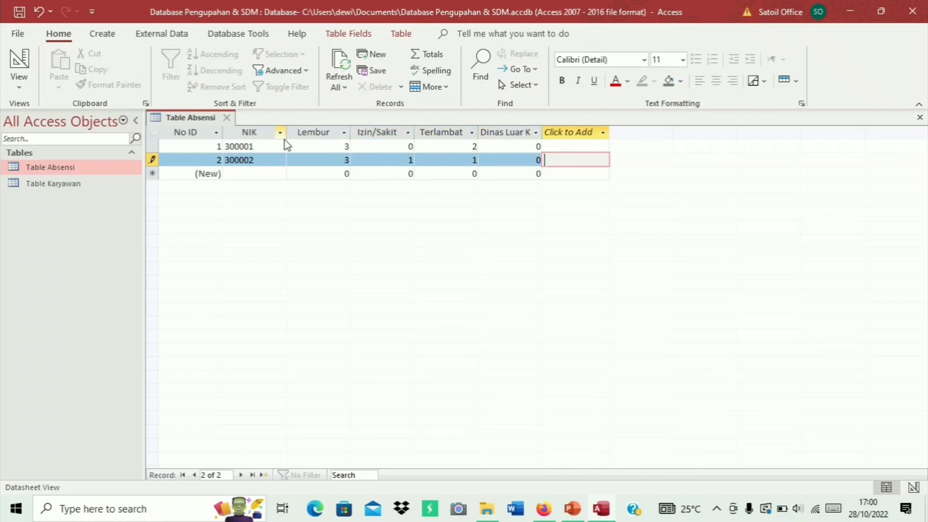
pyautogui.press('Tab')
pyautogui.press('Tab')
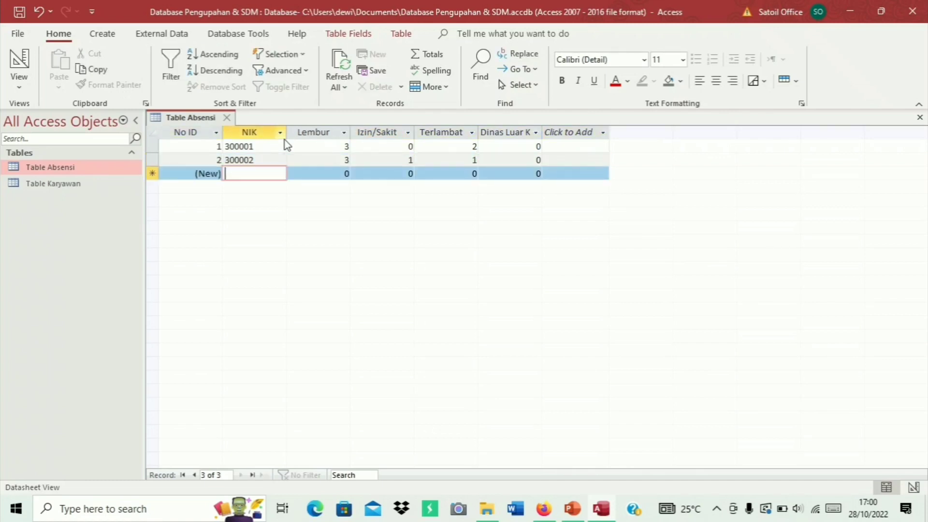
# Enter records NIK 300003 (5, 0, 2, 2) and 300004 (2, 1, 0, 2)
pyautogui.write('30000')
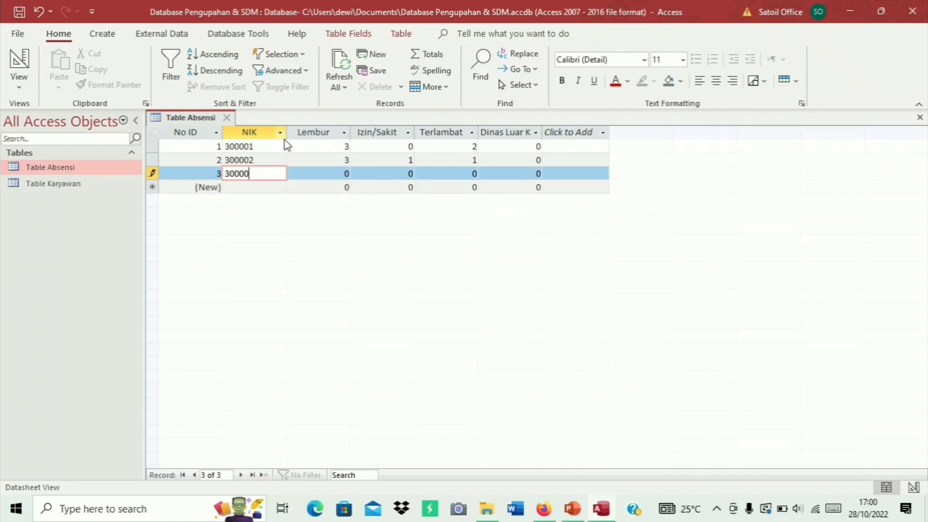
pyautogui.write('3')
pyautogui.press('Tab')
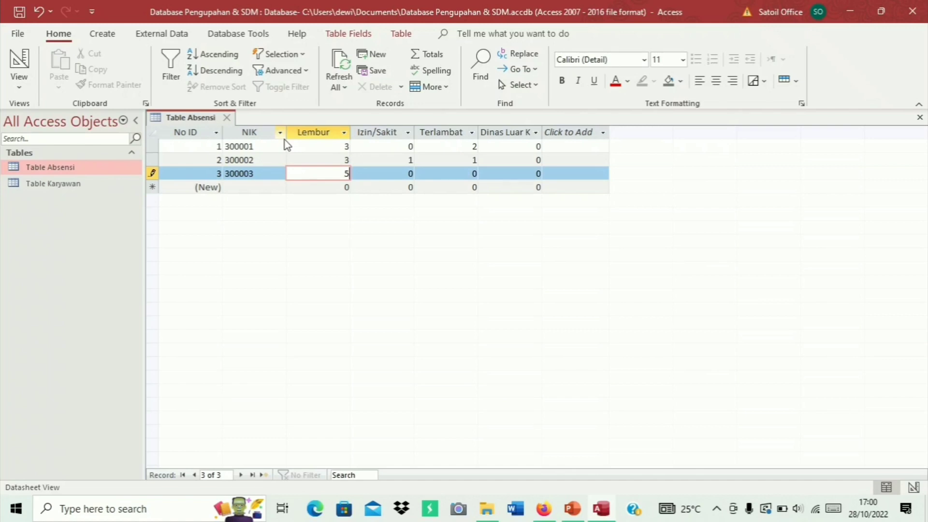
pyautogui.write('5')
pyautogui.press('Tab')
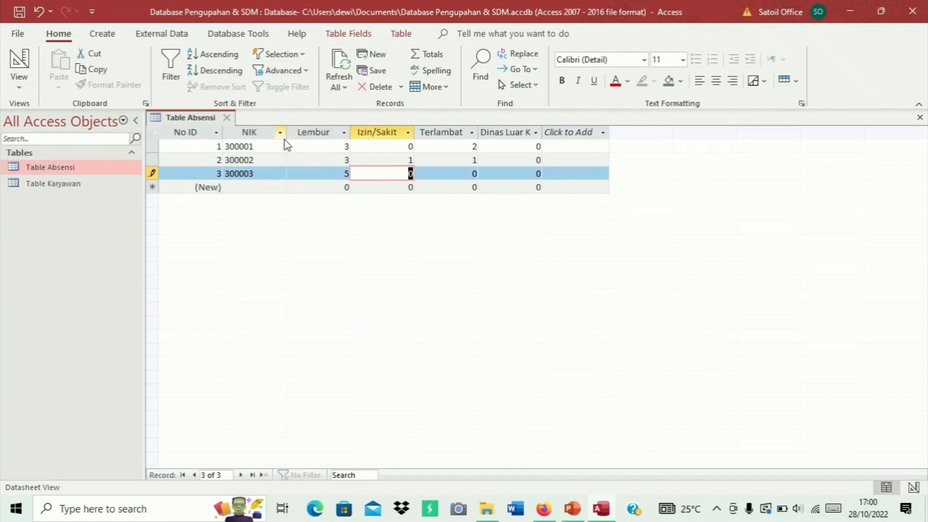
pyautogui.press('Tab')
pyautogui.write('2')
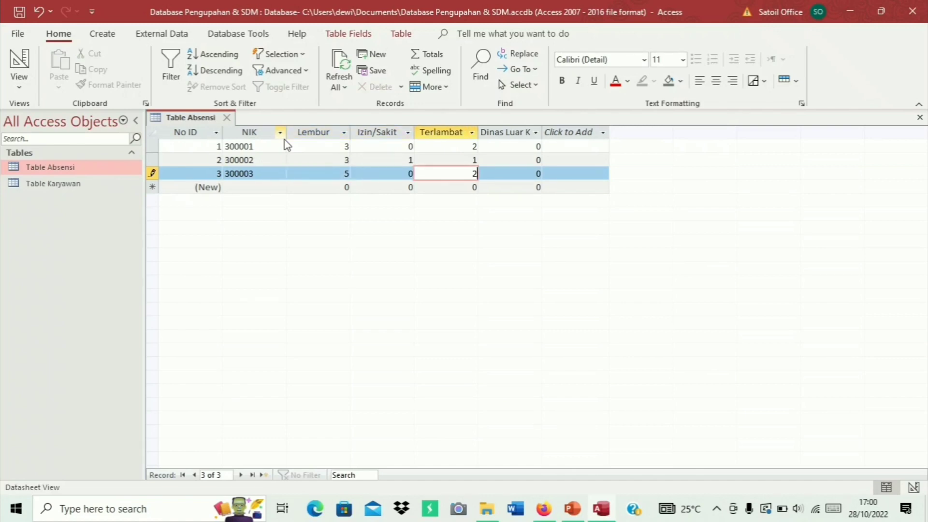
pyautogui.press('Tab')
pyautogui.write('2')
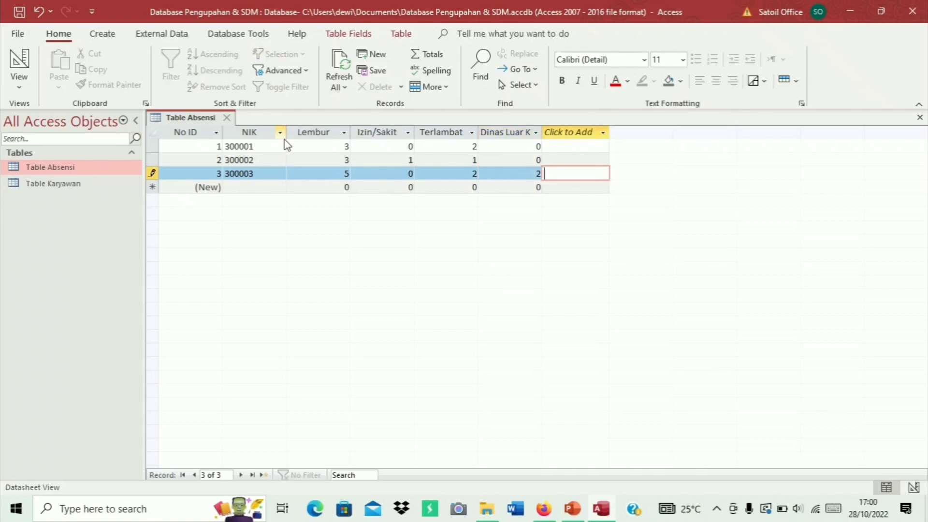
pyautogui.press('Tab')
pyautogui.press('Tab')
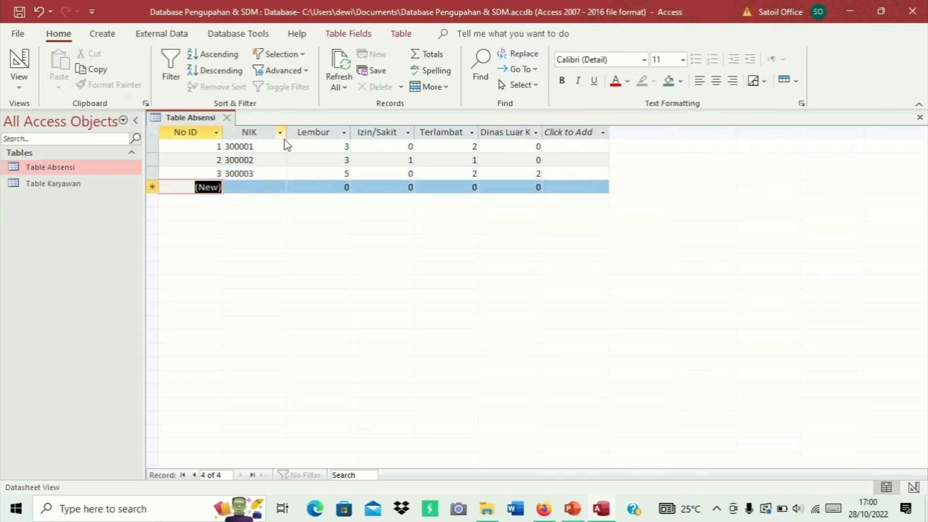
pyautogui.press('Tab')
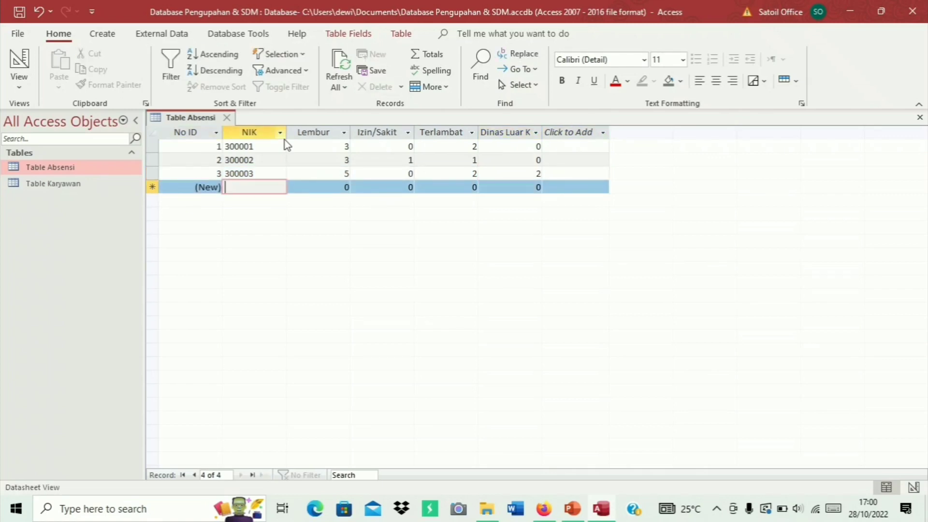
pyautogui.write('3000')
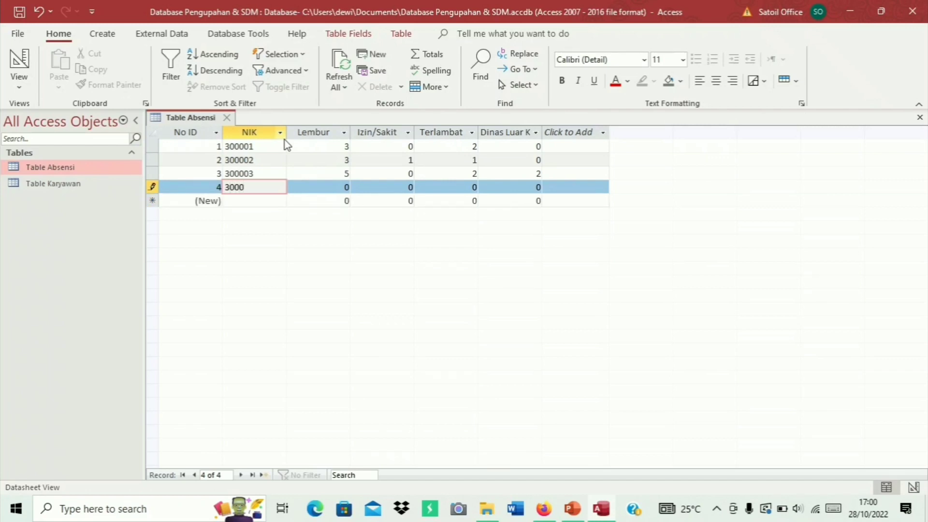
pyautogui.write('04')
pyautogui.press('Tab')
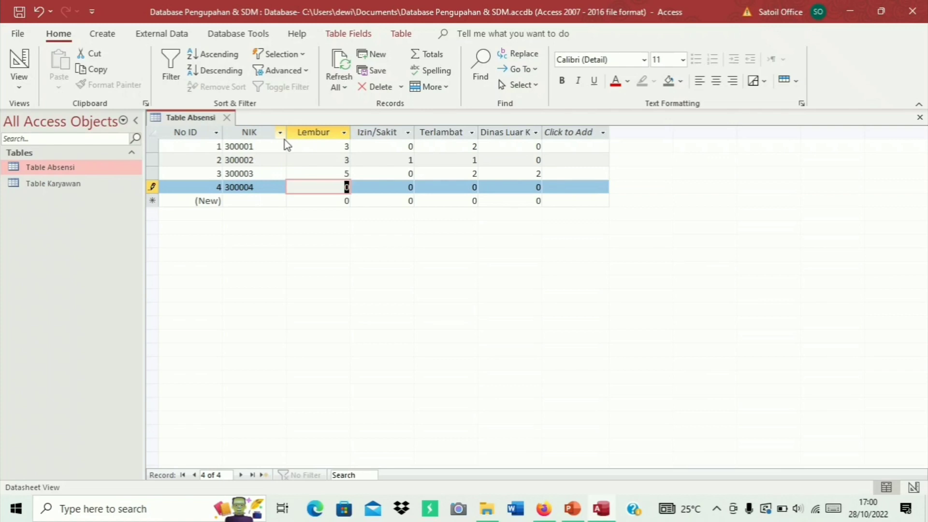
pyautogui.write('2')
pyautogui.press('Tab')
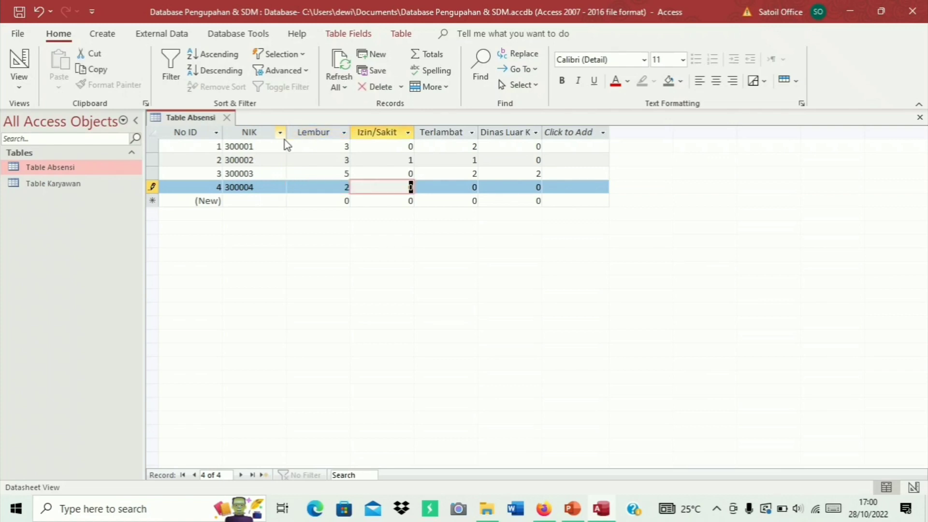
pyautogui.write('1')
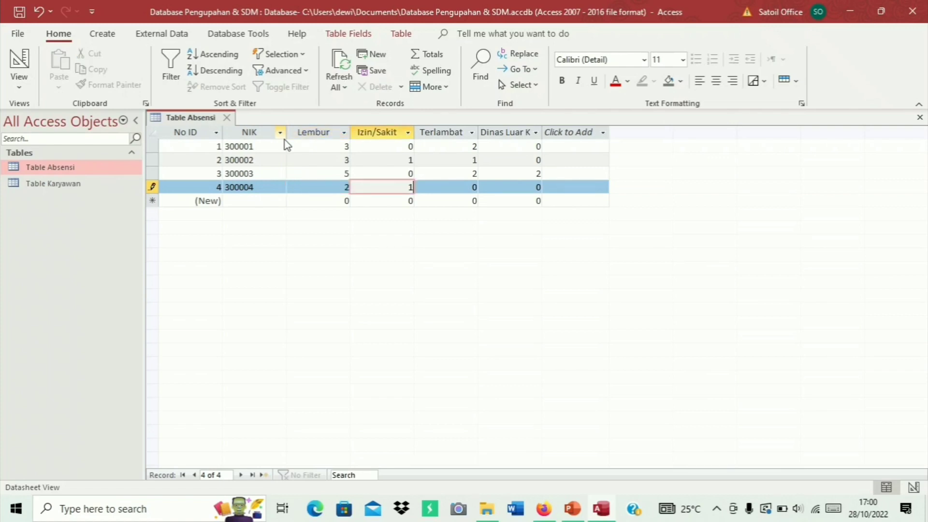
pyautogui.press('Tab')
pyautogui.press('Tab')
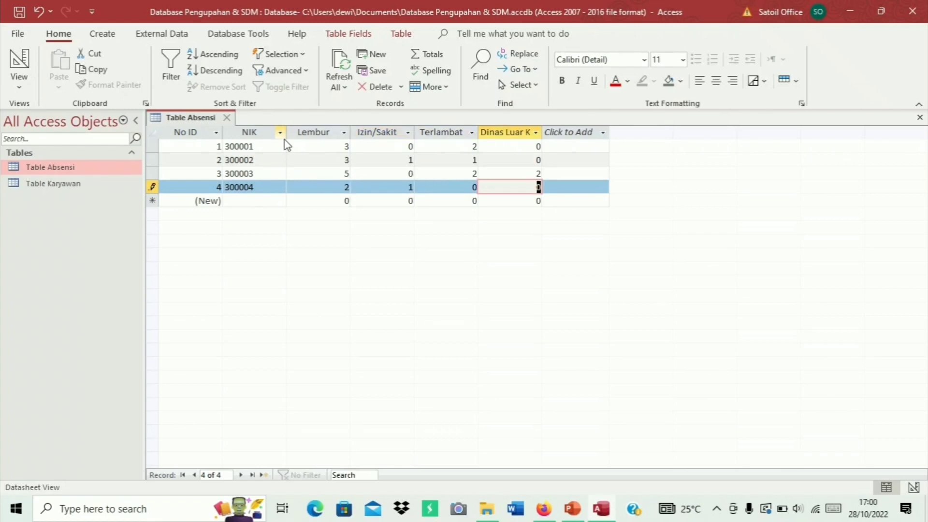
pyautogui.write('2')
pyautogui.press('Tab')
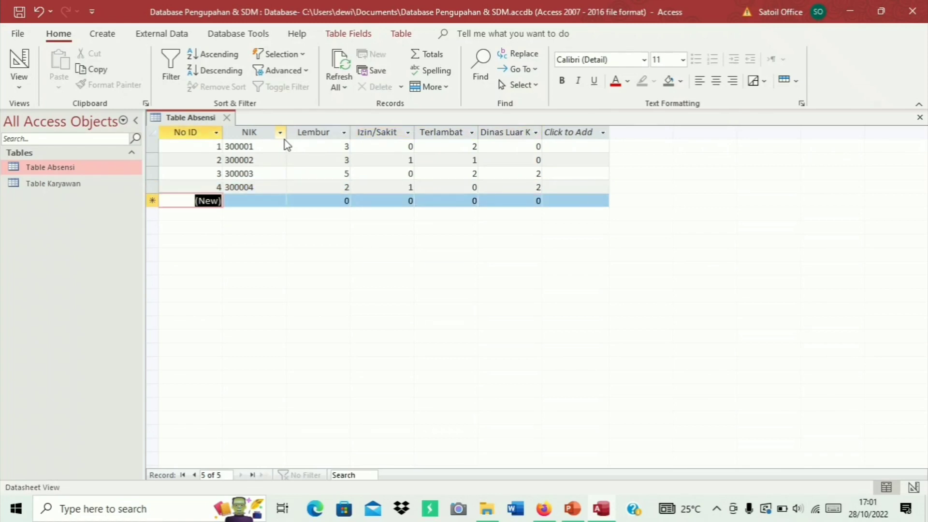
# Enter record NIK 300005 with values 3, 1, 0, 2
pyautogui.write('3000')
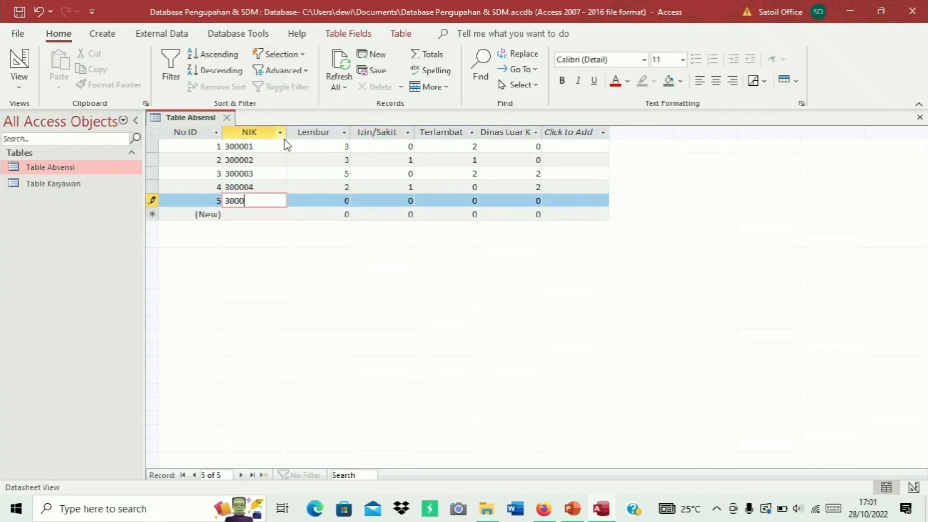
pyautogui.write('05')
pyautogui.press('Tab')
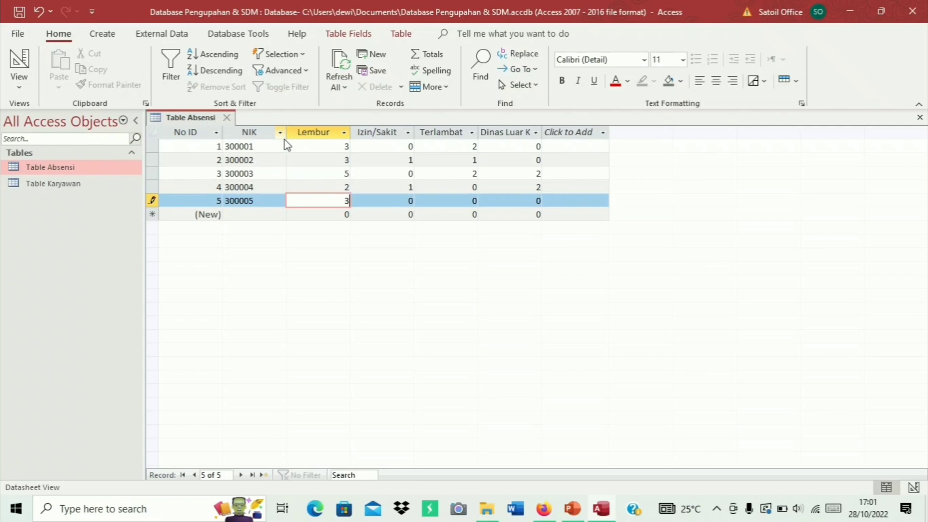
pyautogui.write('3')
pyautogui.press('Tab')
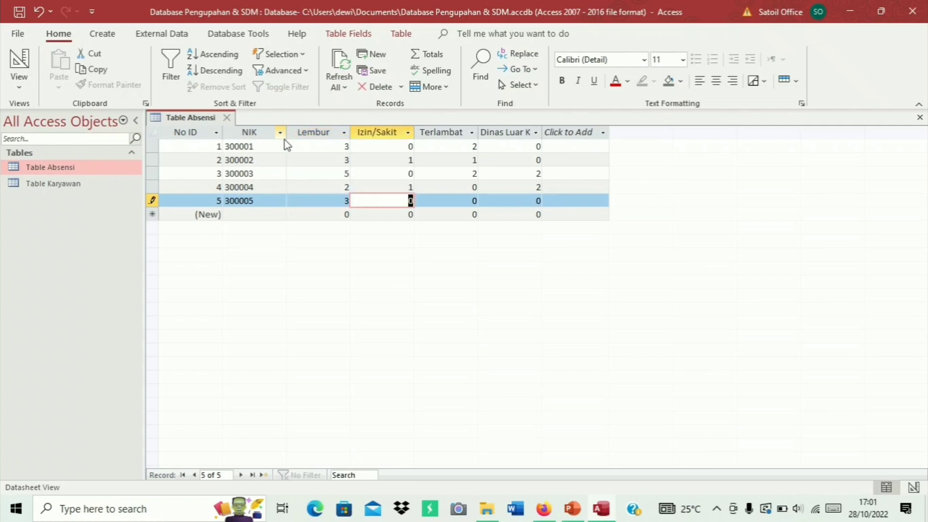
pyautogui.write('1')
pyautogui.press('Tab')
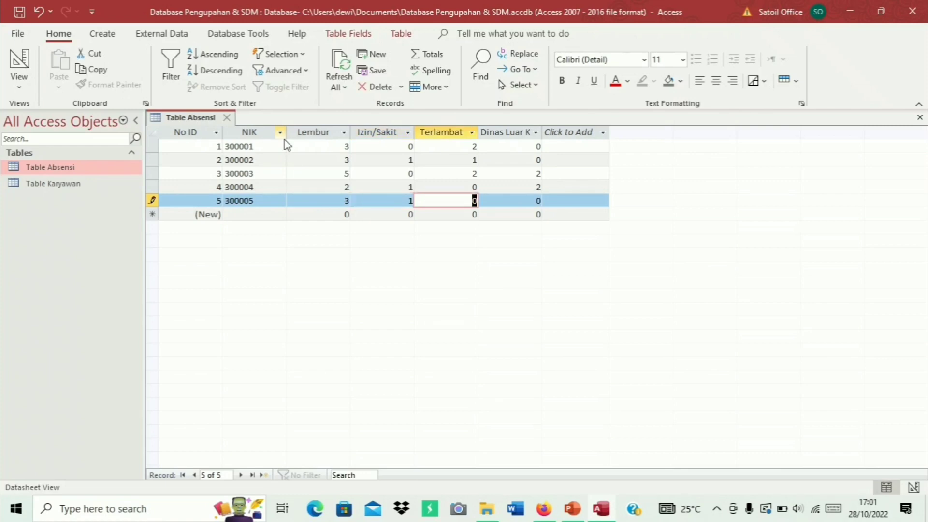
pyautogui.press('Tab')
pyautogui.write('2')
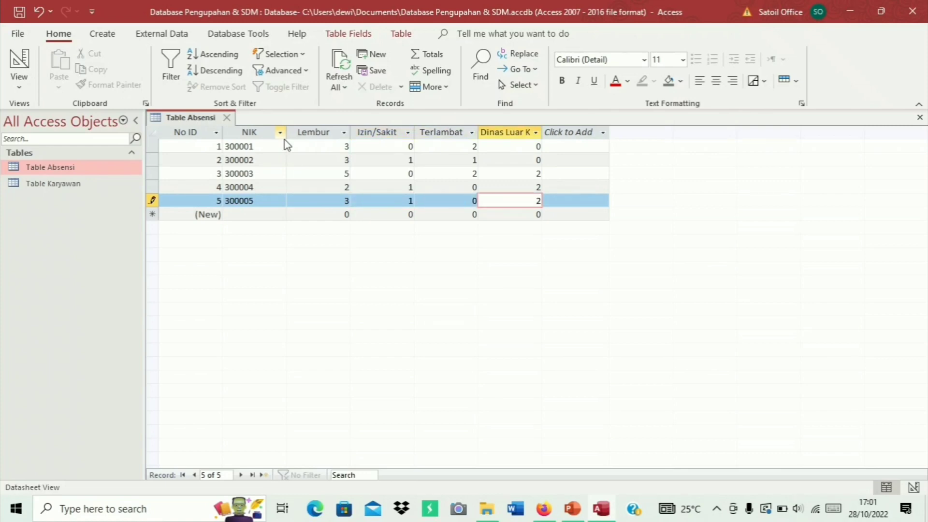
pyautogui.press('Tab')
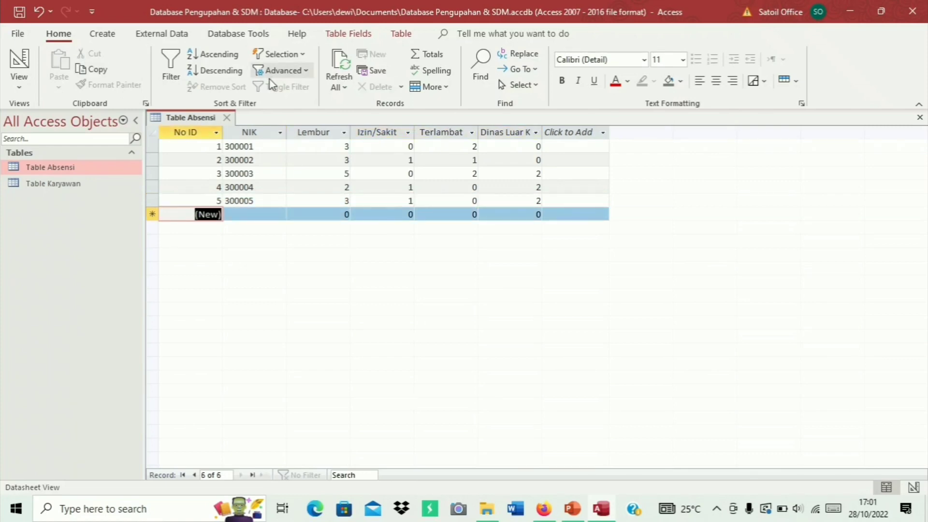
# Save Table Absensi and create a new blank table
pyautogui.rightClick(198, 120)
pyautogui.click(225, 130)
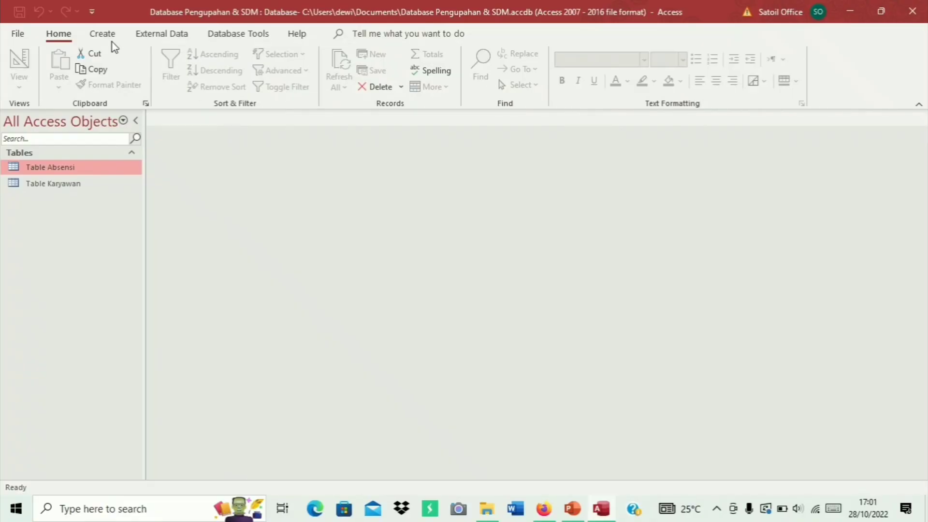
pyautogui.click(109, 42)
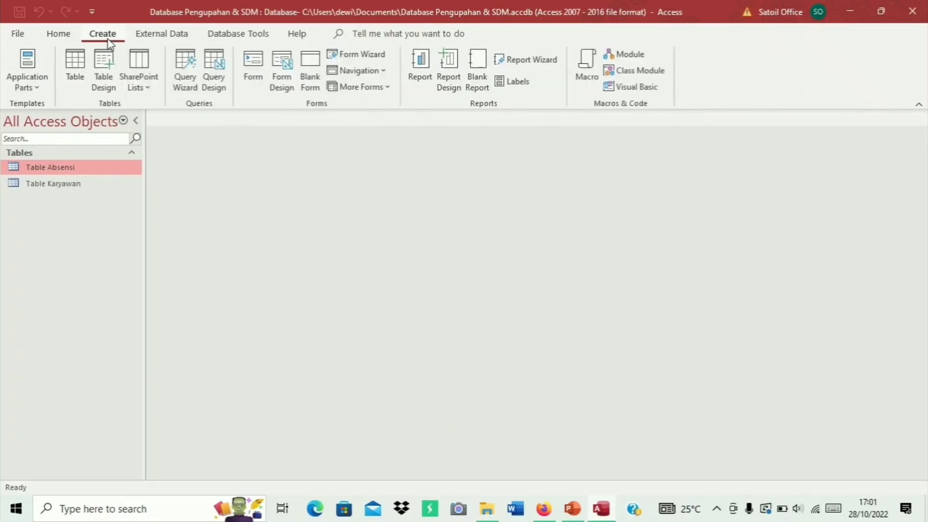
pyautogui.click(77, 73)
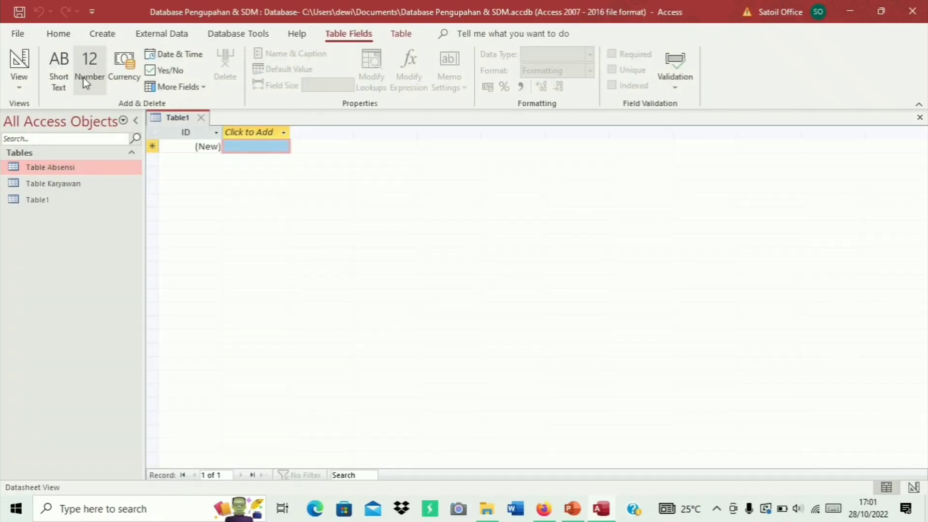
# Save the new Table1 under the name Table Upah
pyautogui.rightClick(183, 119)
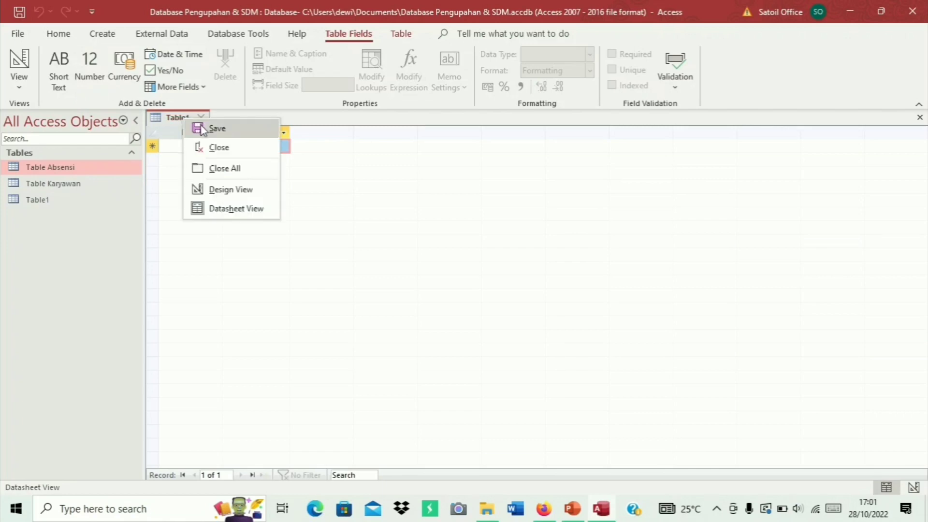
pyautogui.click(201, 130)
pyautogui.click(435, 175)
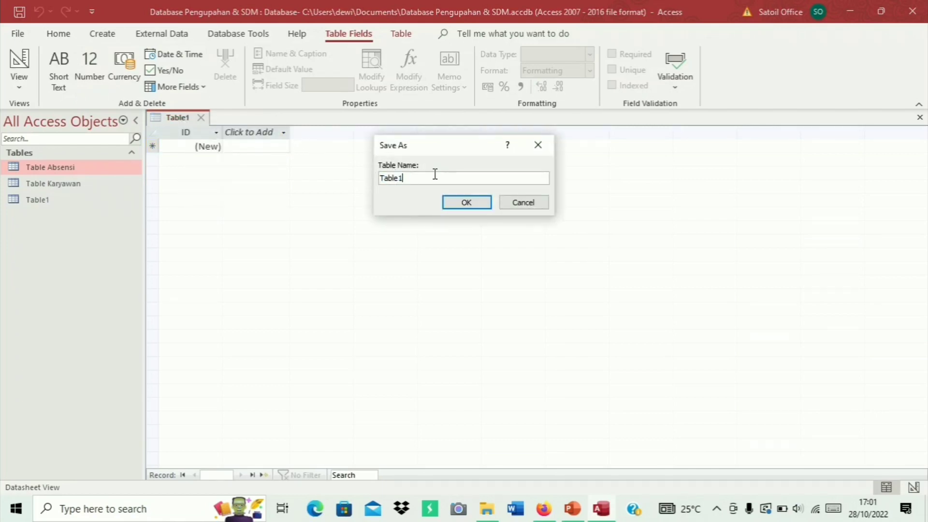
pyautogui.press('BackSpace')
pyautogui.write('Upah')
pyautogui.click(466, 201)
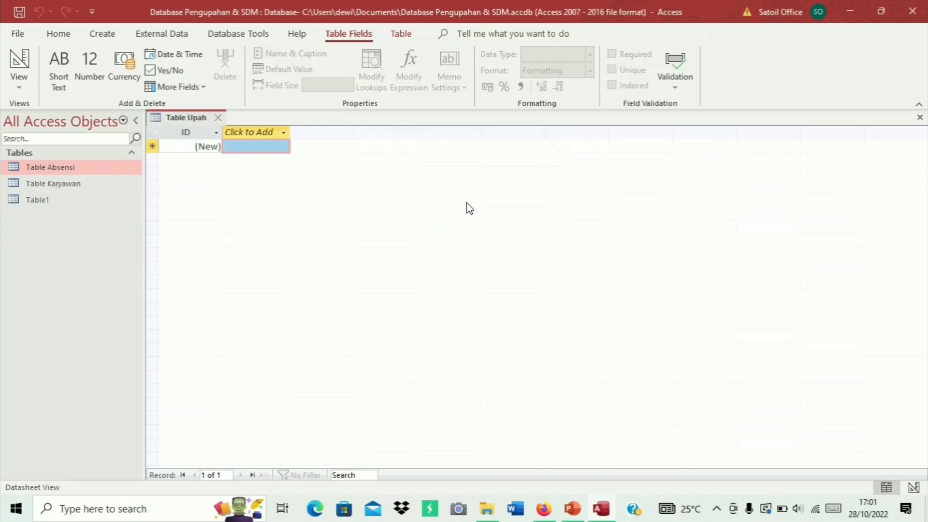
pyautogui.rightClick(196, 123)
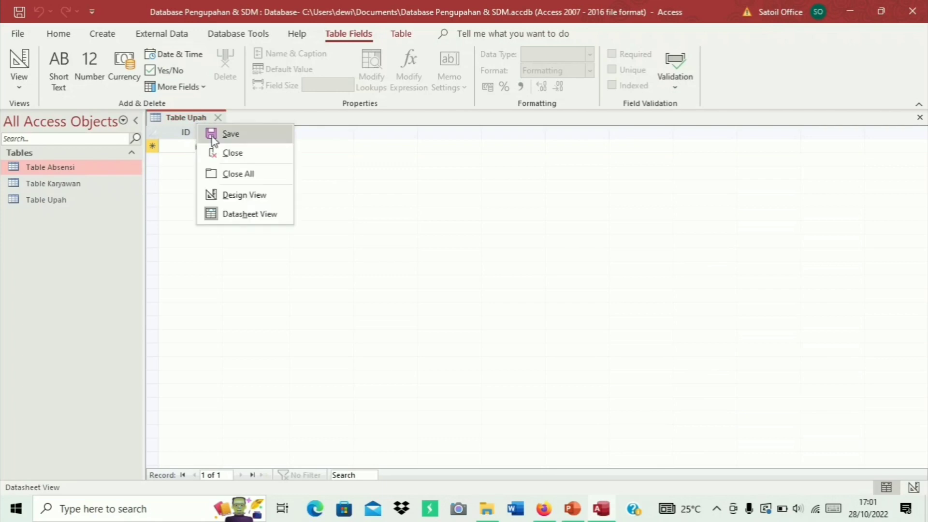
# In Table Upah's Design view, rename ID to No ID and add a Short Text NIK field
pyautogui.click(237, 195)
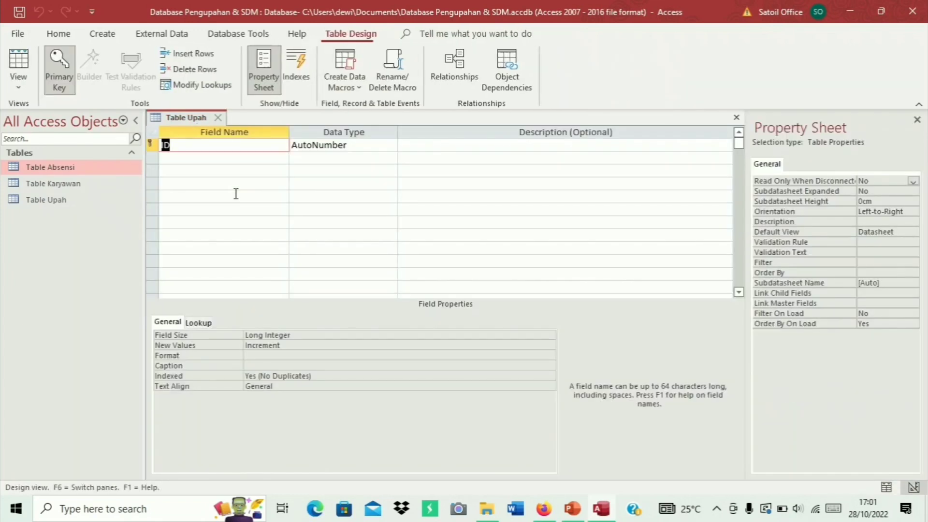
pyautogui.press('Home')
pyautogui.write('NO')
pyautogui.press('BackSpace')
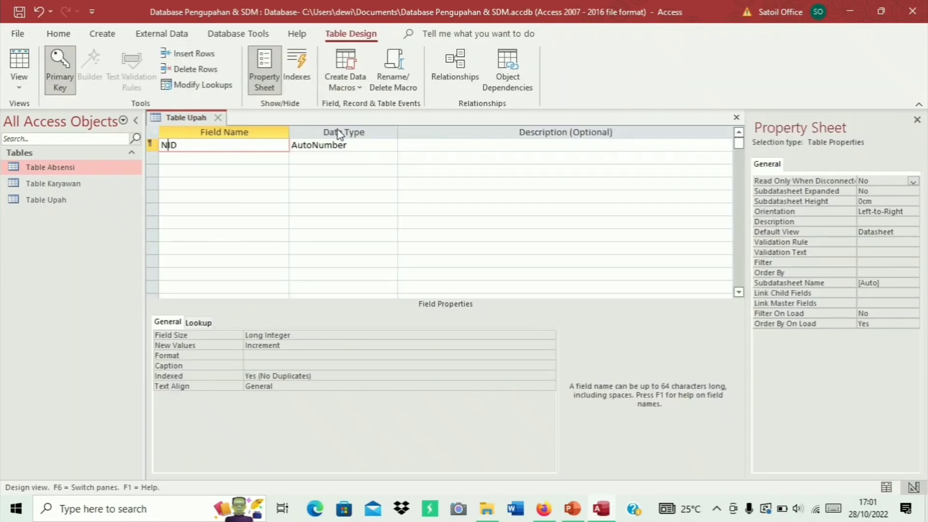
pyautogui.write('o')
pyautogui.press('Down')
pyautogui.write('NIK')
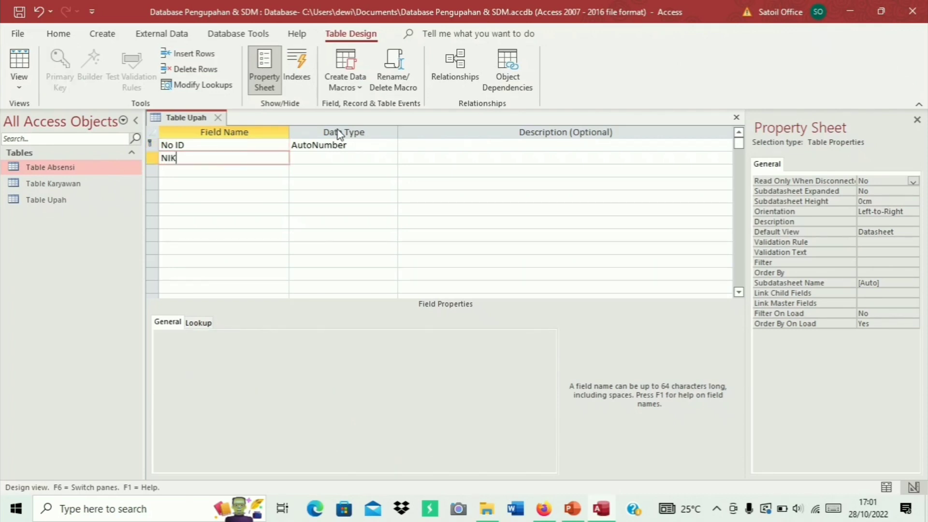
pyautogui.press('Tab')
pyautogui.press('Tab')
pyautogui.press('Tab')
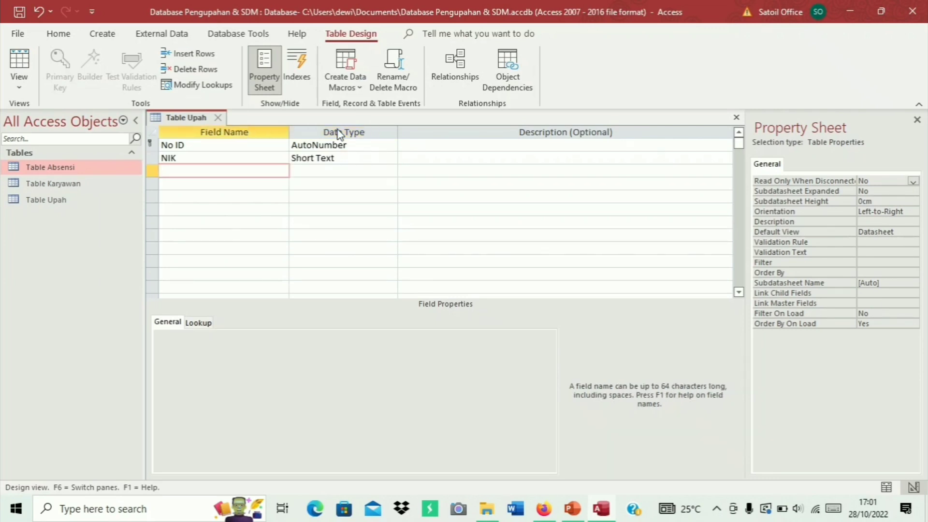
# Add Gaji Pokok and Tunjangan Transportasi dan Makan as Currency fields
pyautogui.write('Gaji Pokok')
pyautogui.press('Tab')
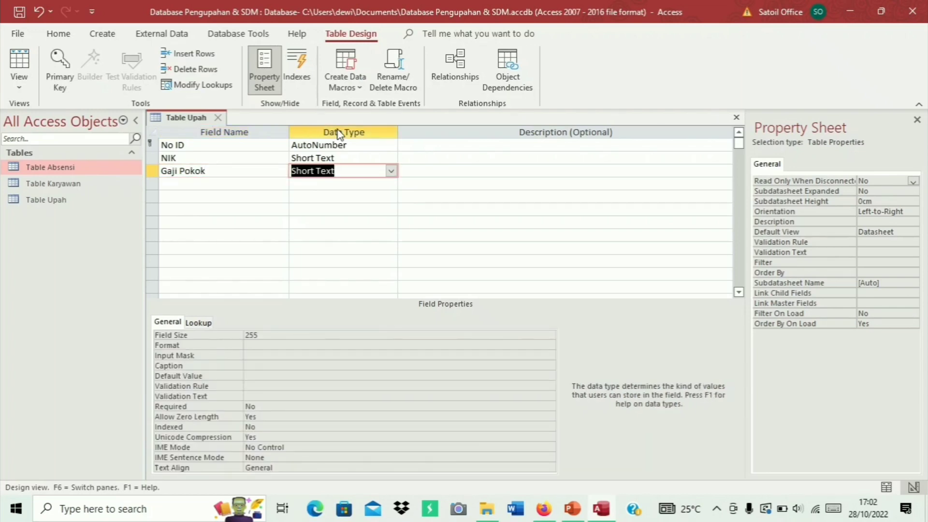
pyautogui.write('c')
pyautogui.press('Tab')
pyautogui.press('Tab')
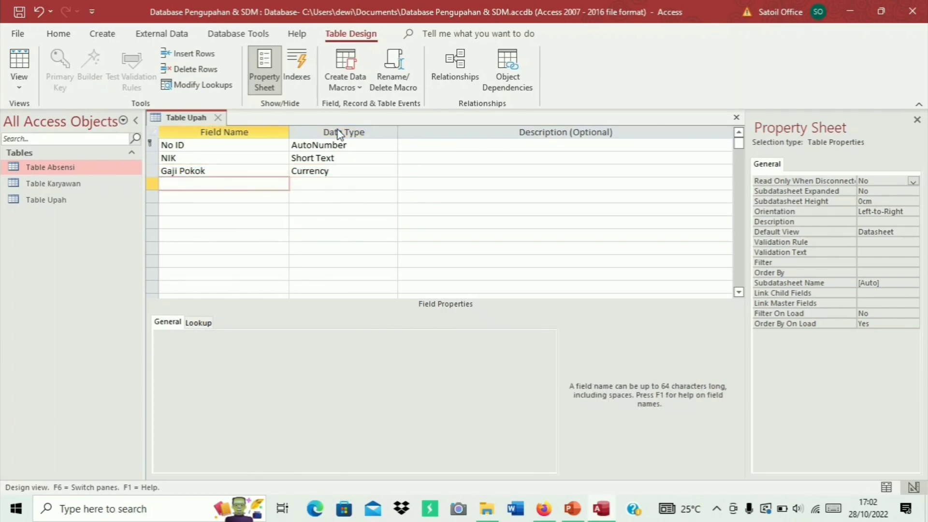
pyautogui.write('Tunjangan Transpo')
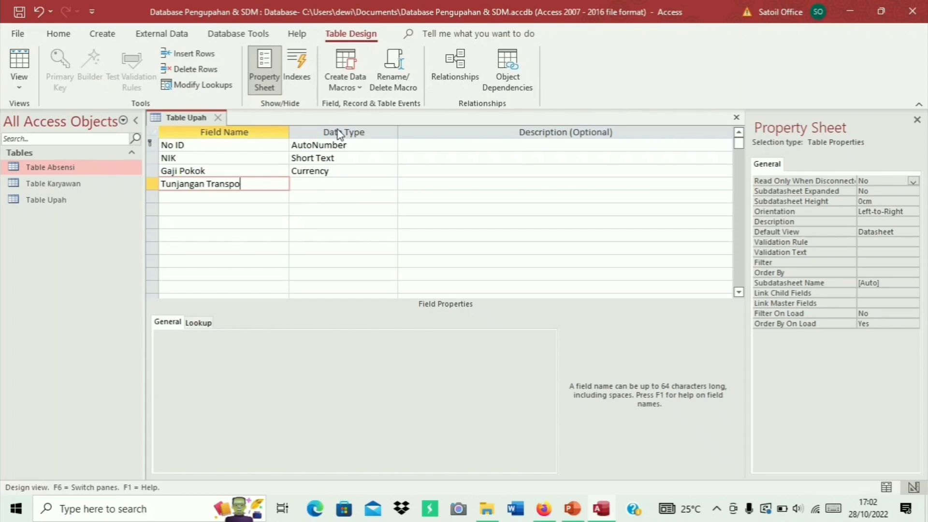
pyautogui.write('rtasi dan Makan')
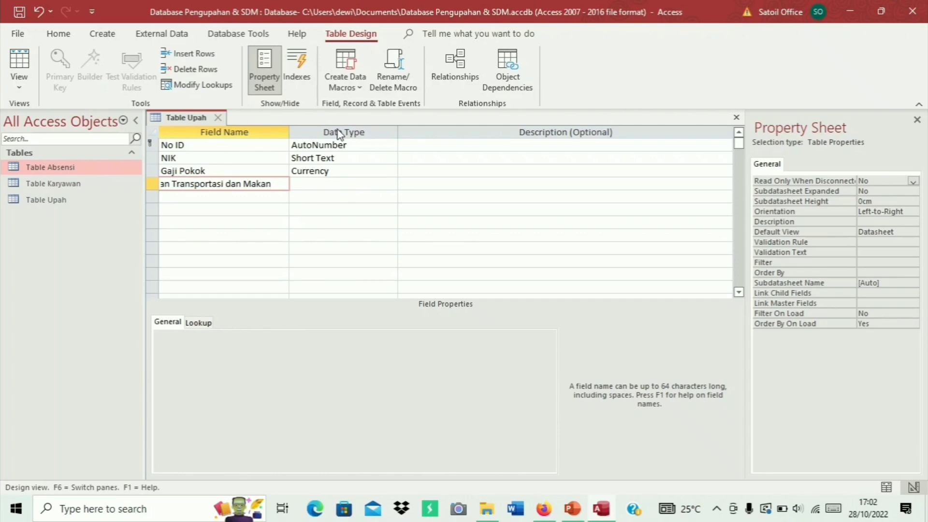
pyautogui.press('Tab')
pyautogui.write('c')
pyautogui.press('Tab')
pyautogui.press('Tab')
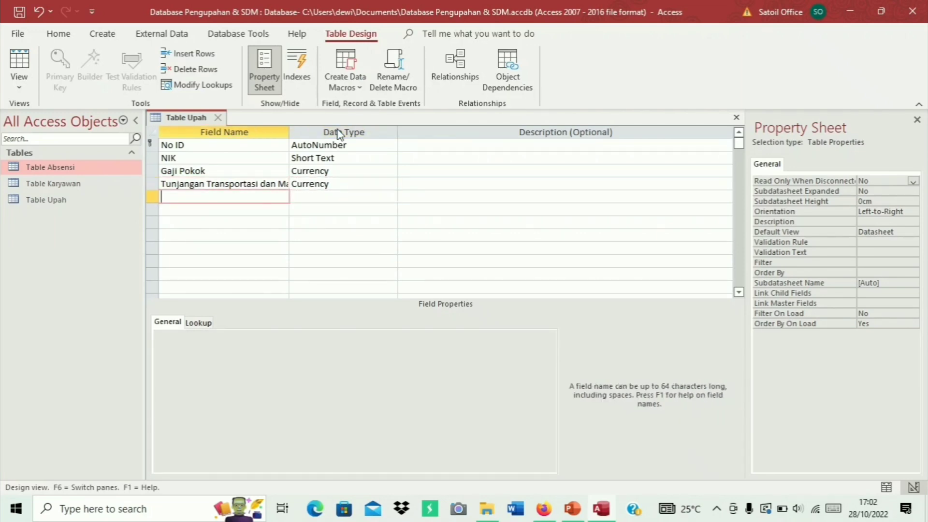
# Add Tunjangan Kesehatan and Uang Lembur as Currency fields
pyautogui.write('Tunjangan Kesehatan')
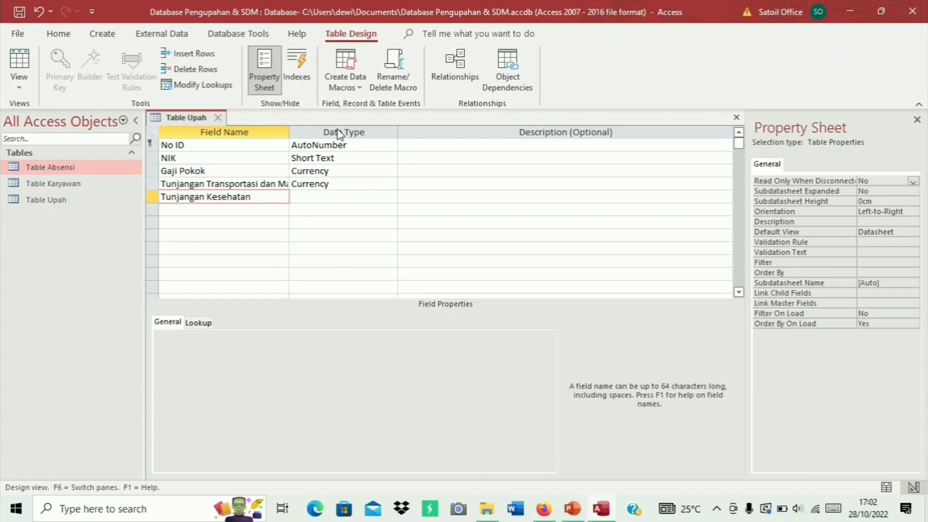
pyautogui.press('Tab')
pyautogui.write('c')
pyautogui.press('Tab')
pyautogui.press('Tab')
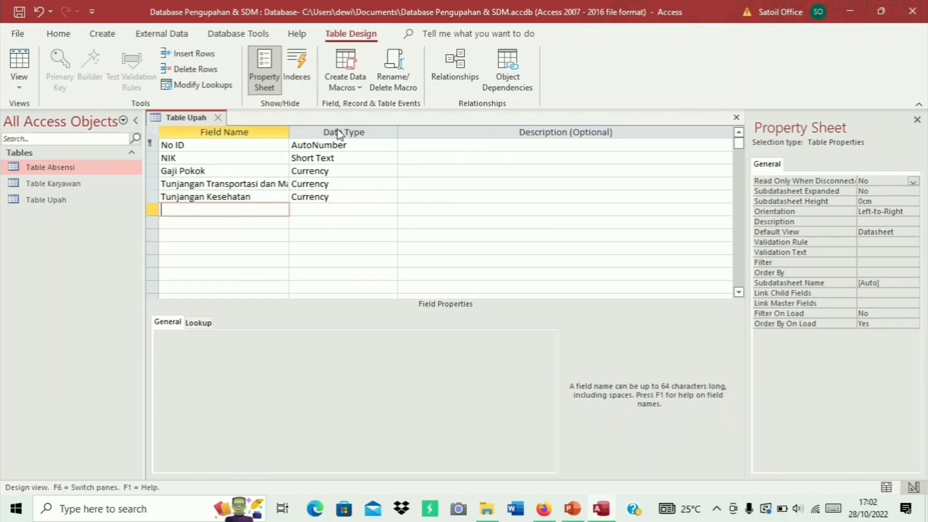
pyautogui.write('Uan')
pyautogui.press('BackSpace')
pyautogui.press('BackSpace')
pyautogui.write('ang Lembur')
pyautogui.press('Tab')
pyautogui.write('c')
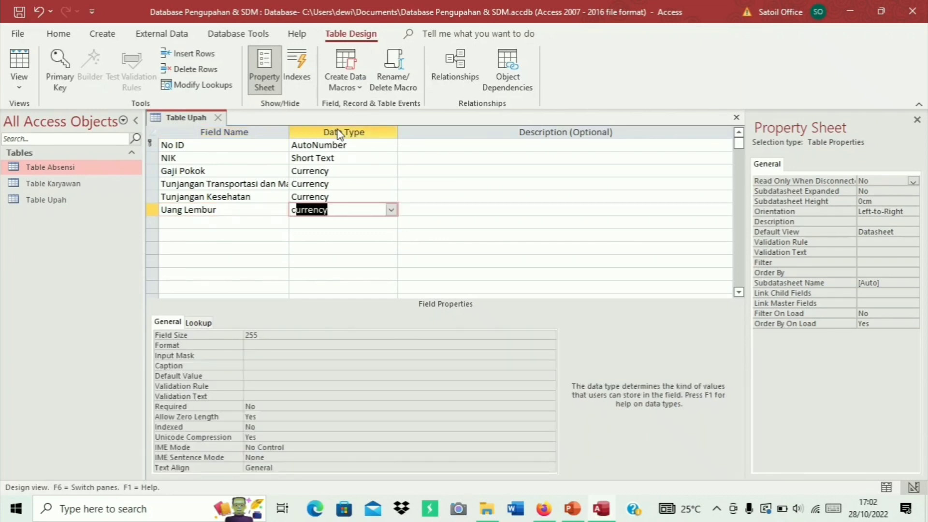
pyautogui.press('Down')
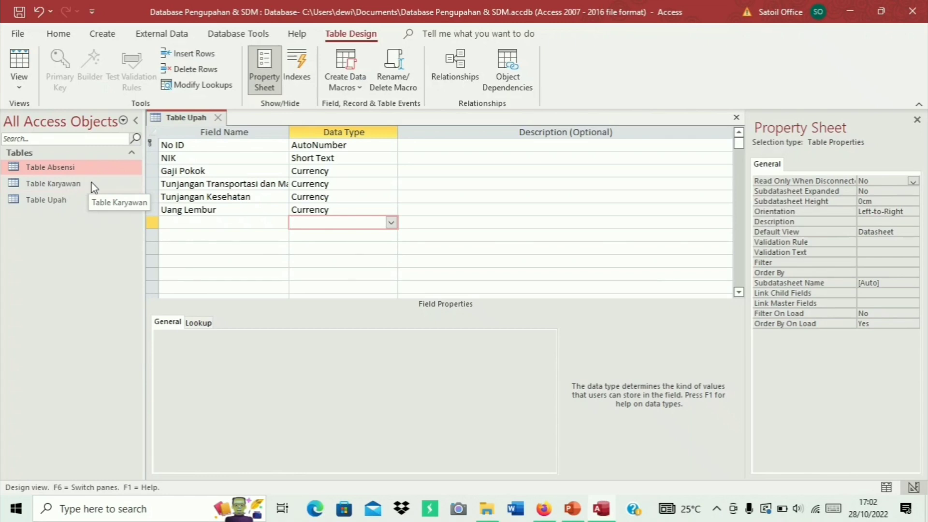
# Add Uang Dinas Luar Kota as a Currency field
pyautogui.click(184, 219)
pyautogui.write('Ua')
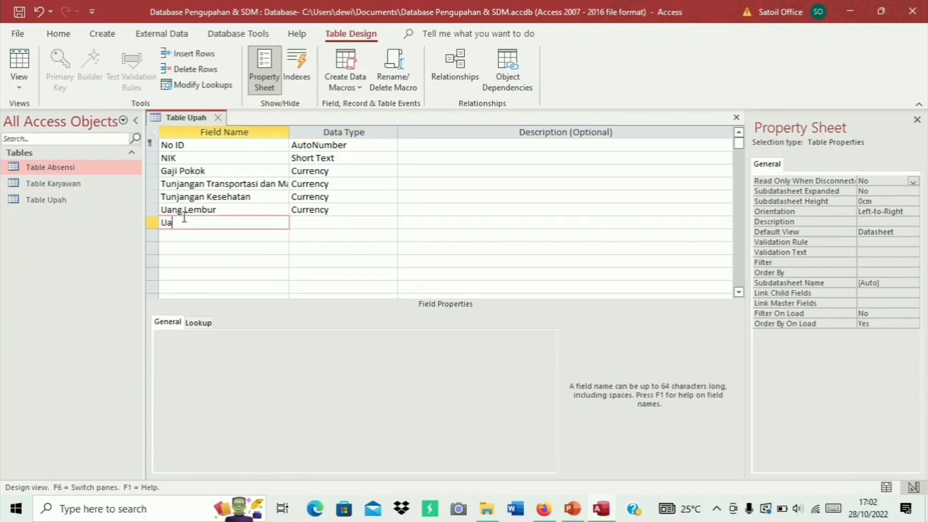
pyautogui.write('ng Dinas Luar Kota')
pyautogui.press('Tab')
pyautogui.write('c')
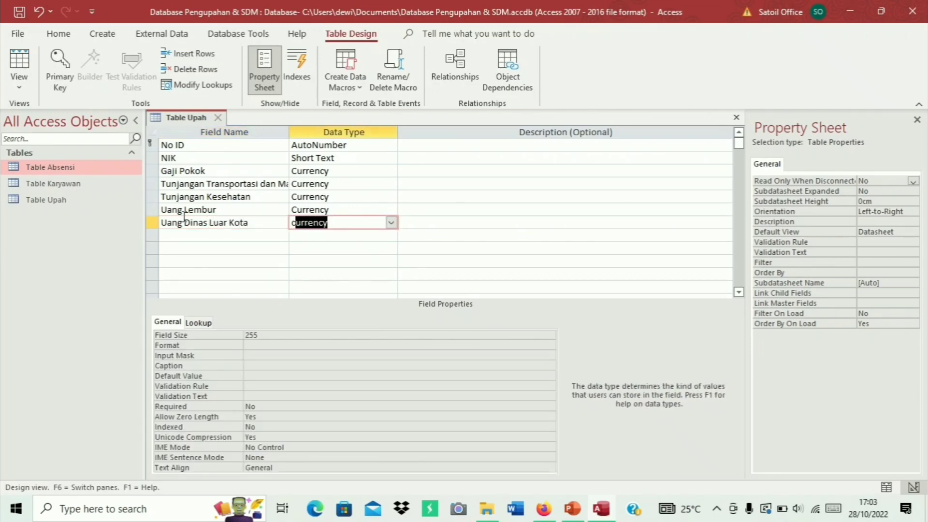
pyautogui.press('Tab')
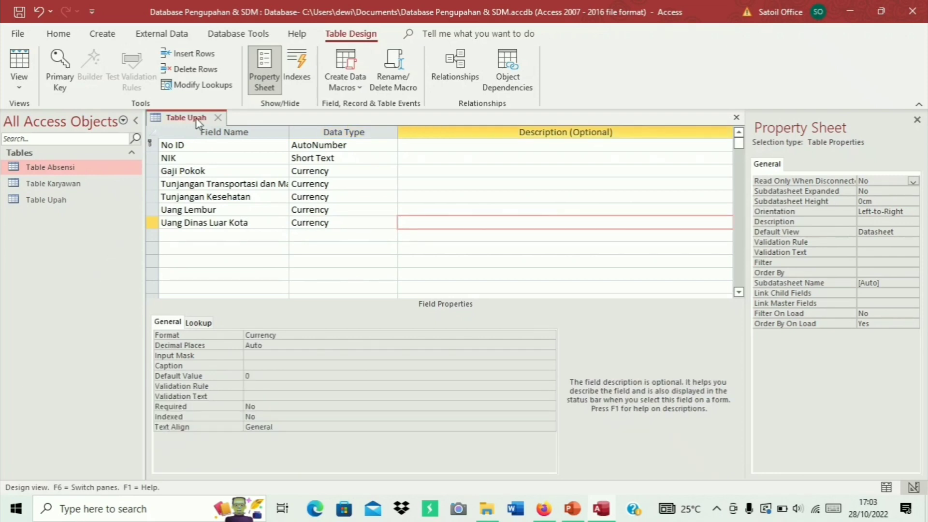
# Save and close the Table Upah design, then reopen Table Upah as a datasheet
pyautogui.rightClick(196, 119)
pyautogui.click(218, 129)
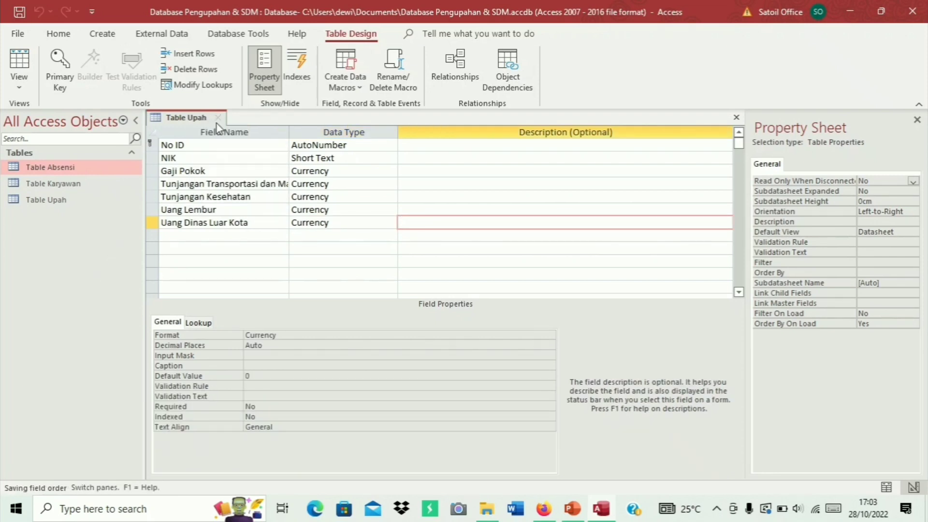
pyautogui.click(218, 118)
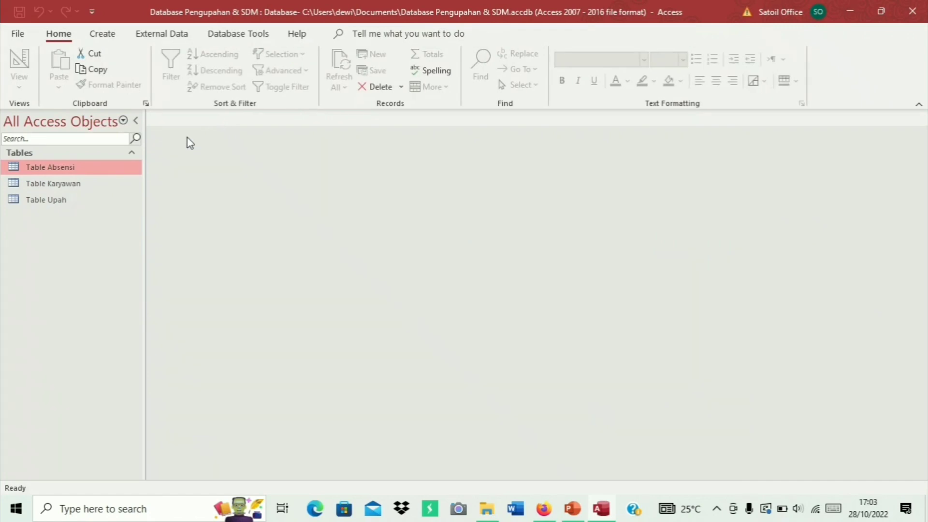
pyautogui.doubleClick(90, 204)
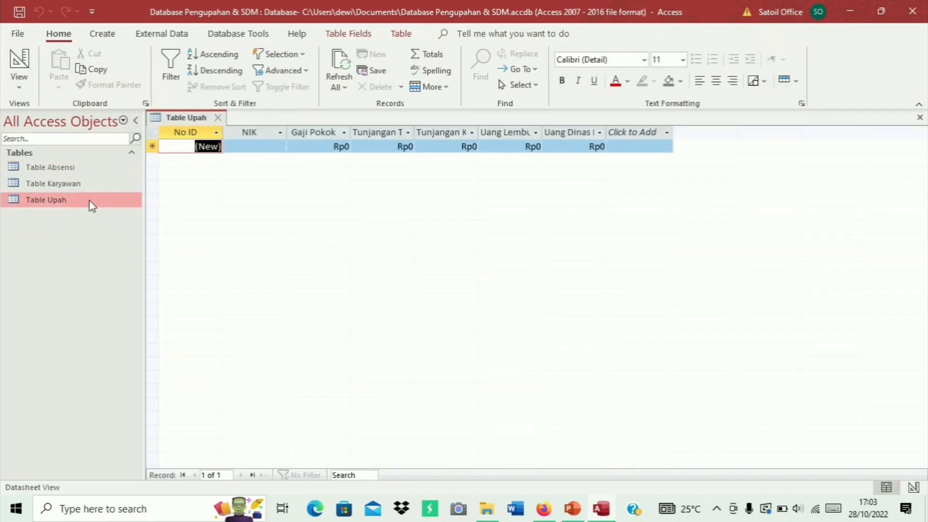
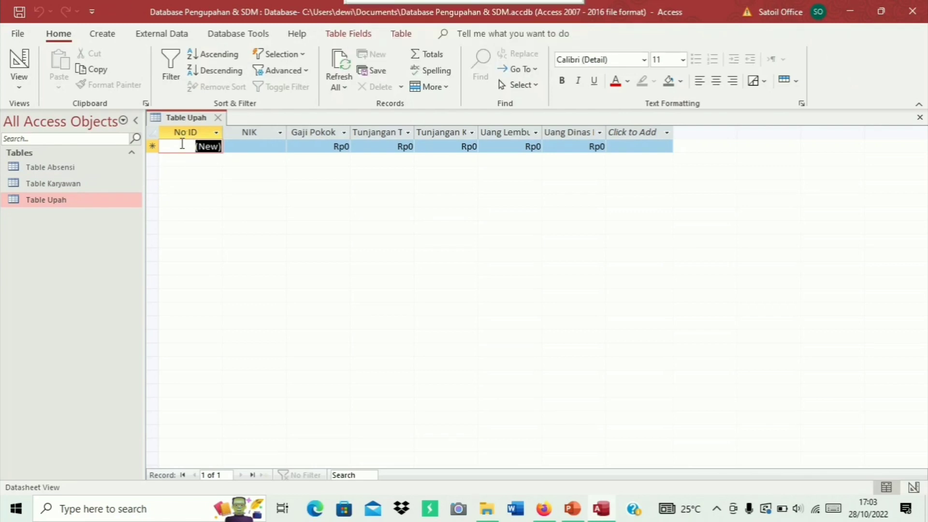
# Start record 1 with NIK 300001, Gaji Pokok 6.000.000 and transport allowance 1.500.000
pyautogui.click(236, 152)
pyautogui.write('3000')
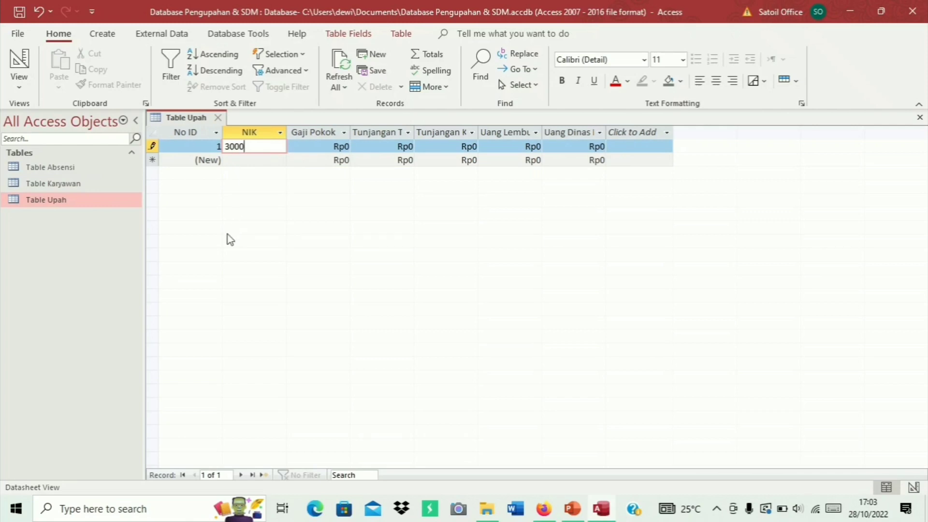
pyautogui.write('01')
pyautogui.press('Tab')
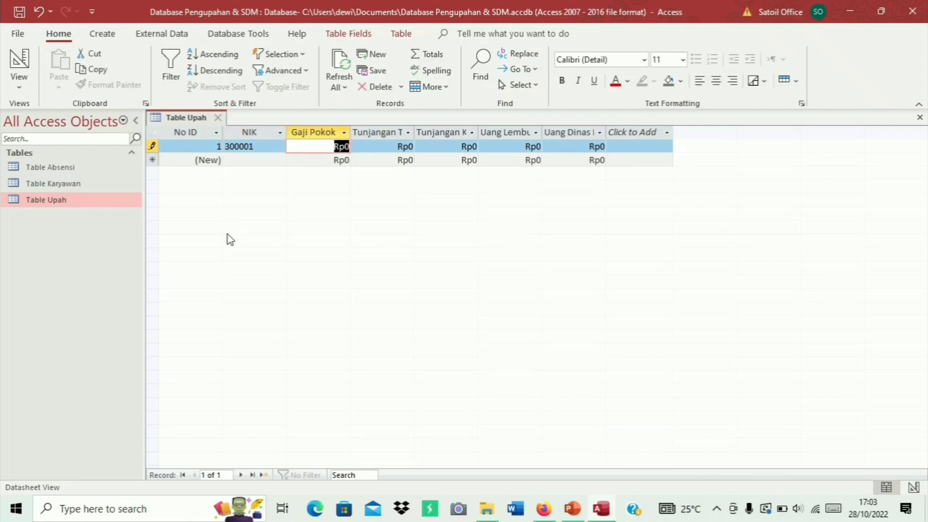
pyautogui.write('6')
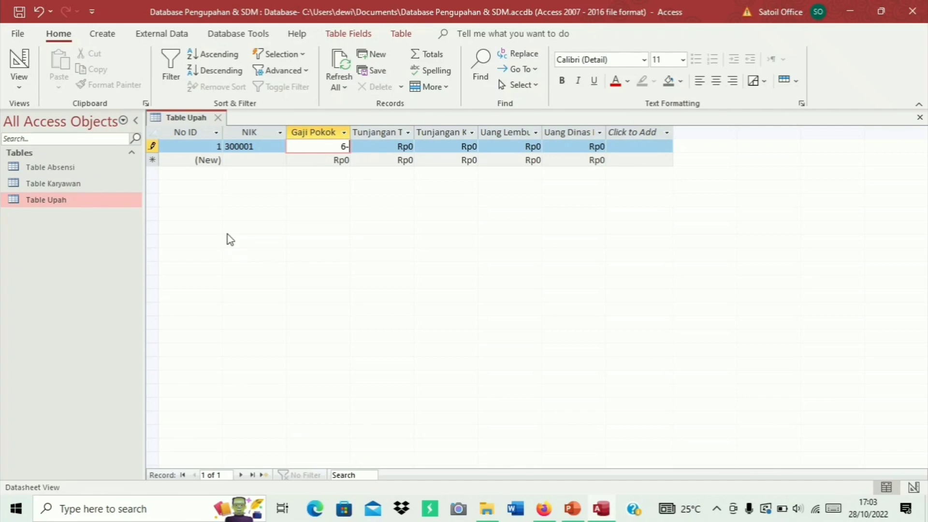
pyautogui.write('.000.000')
pyautogui.press('Down')
pyautogui.press('Tab')
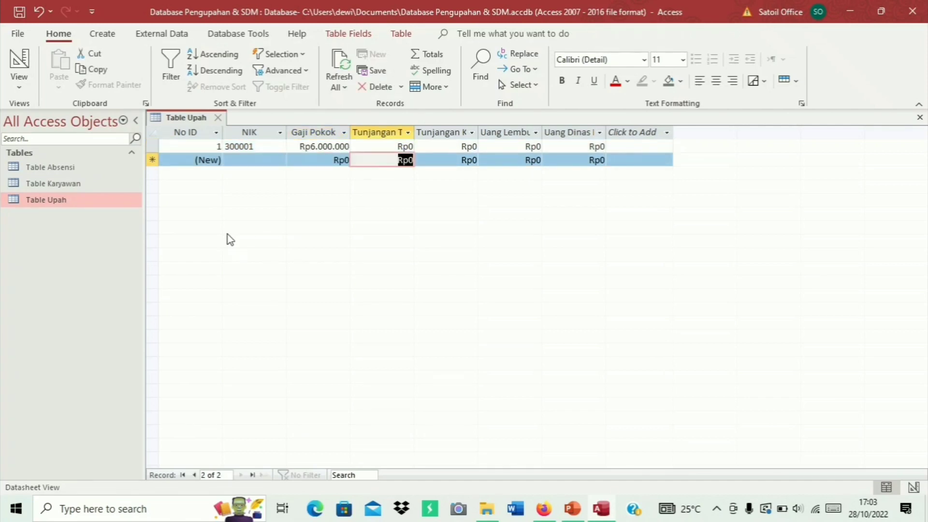
pyautogui.press('Up')
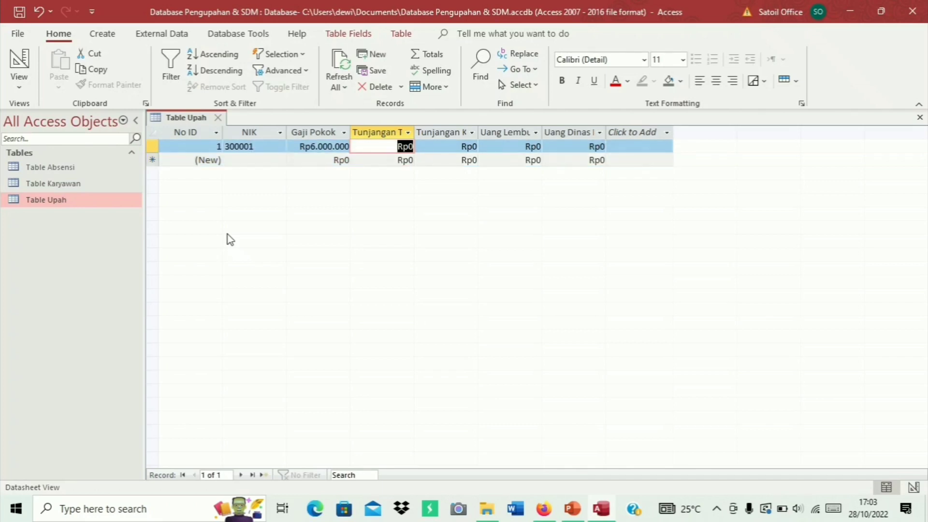
pyautogui.write('1.500.0')
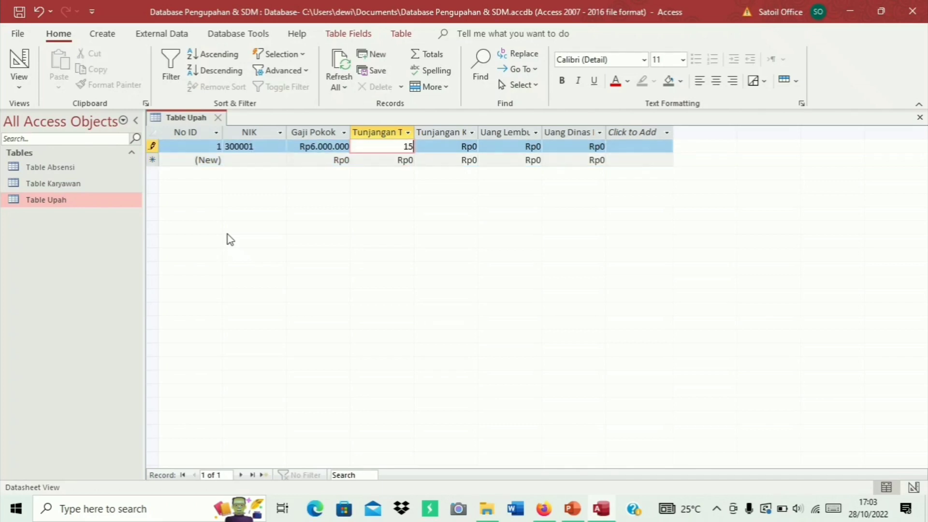
pyautogui.write('00000')
pyautogui.press('Tab')
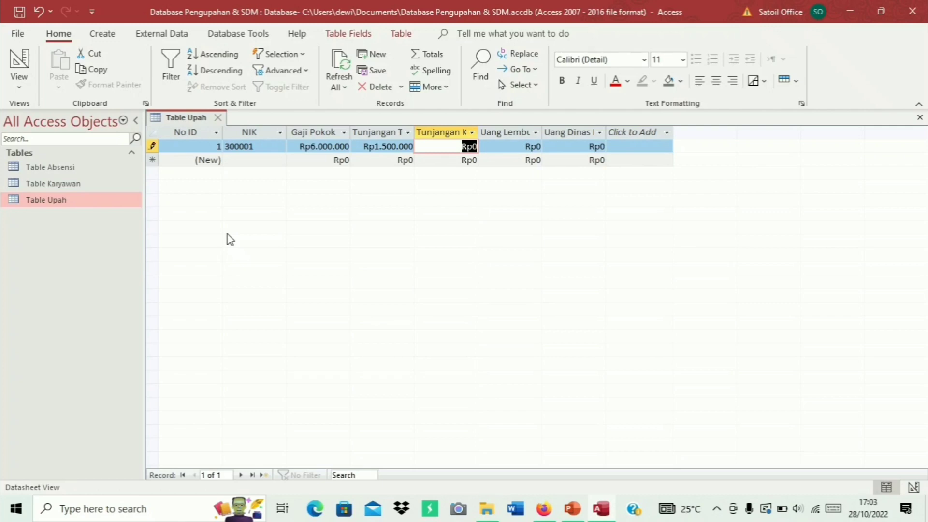
# Widen the columns to fit their headers, then enter health 500000 and overtime 300000, leaving travel at 0
pyautogui.doubleClick(478, 132)
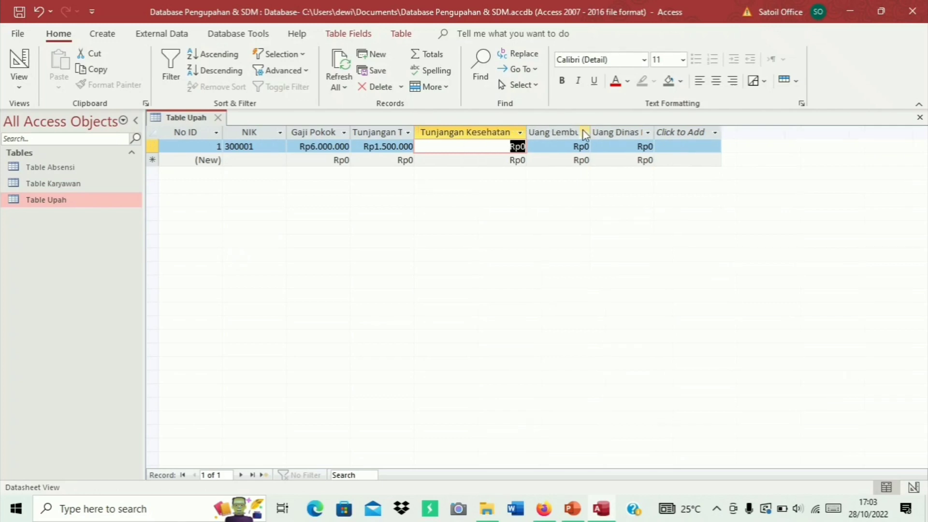
pyautogui.doubleClick(582, 129)
pyautogui.write('500000')
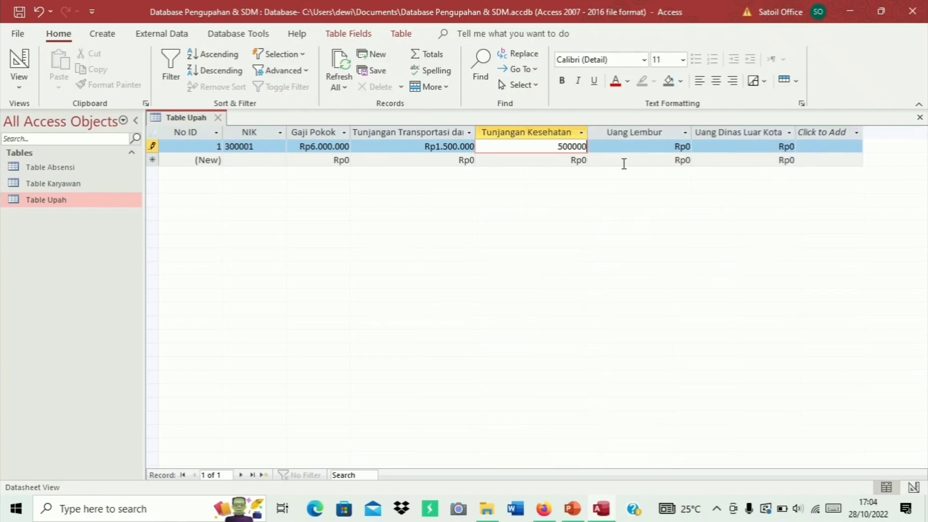
pyautogui.press('Tab')
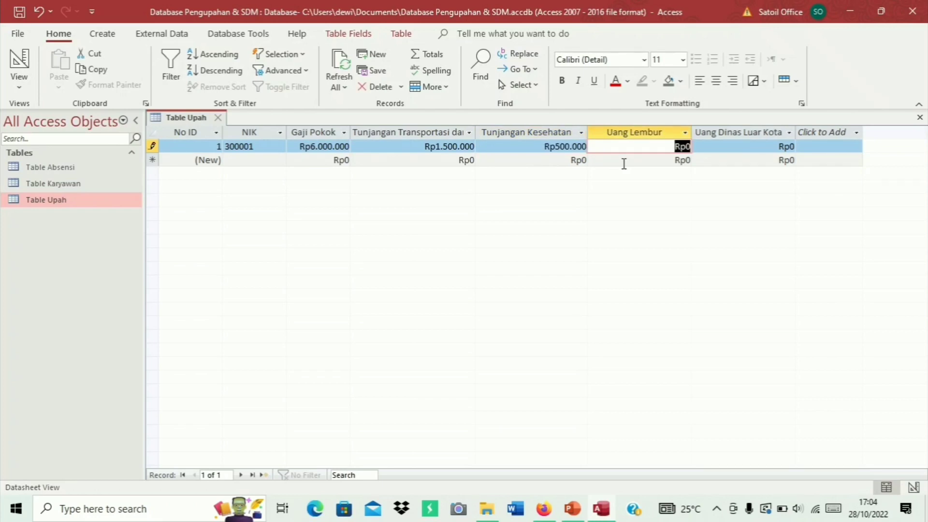
pyautogui.write('300000')
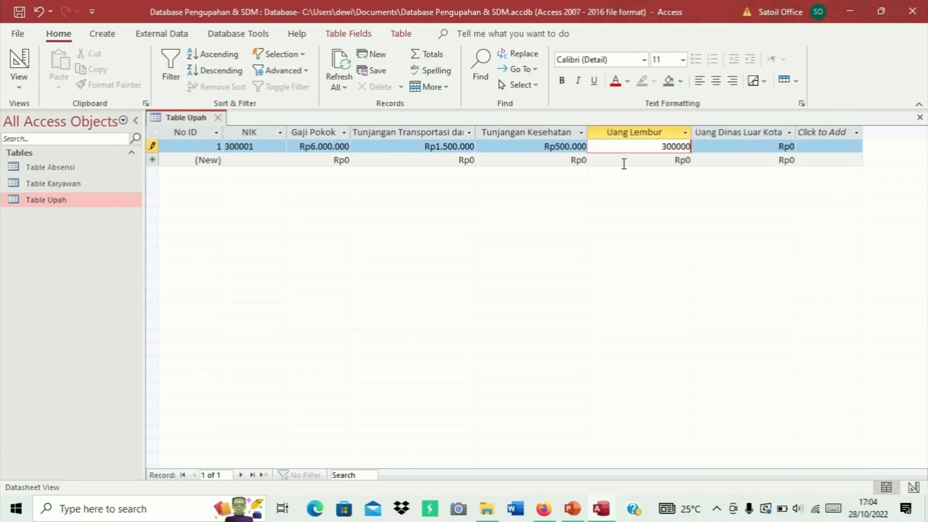
pyautogui.press('Tab')
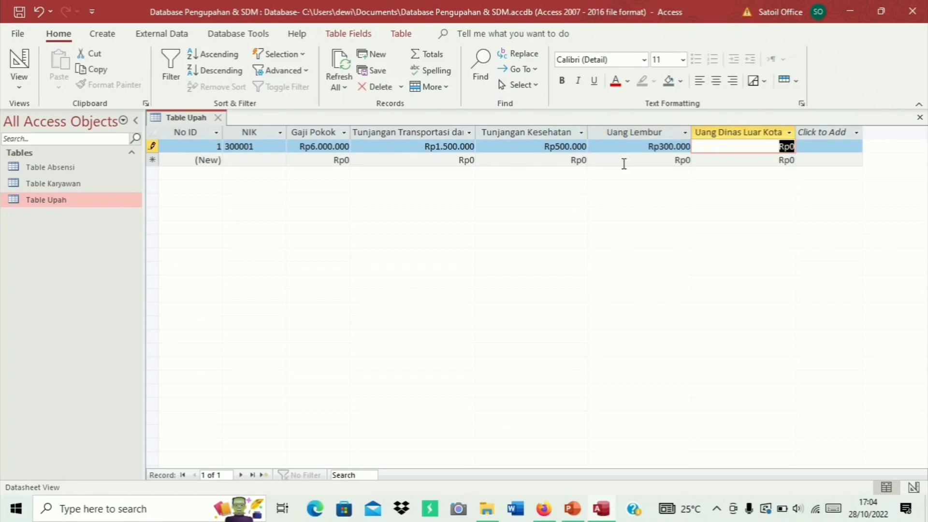
pyautogui.press('Tab')
pyautogui.press('Tab')
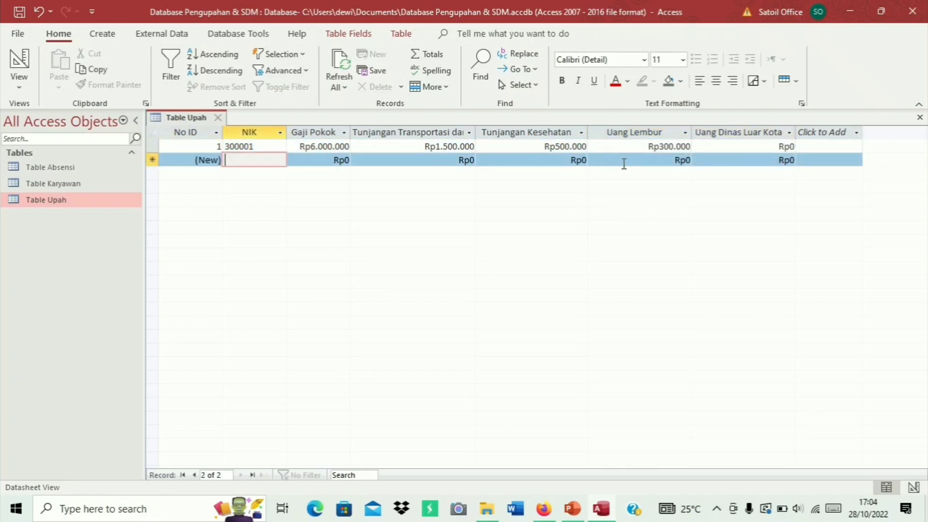
# Enter record 2: NIK 300002, Gaji Pokok 5.500.000, transport 1500000, health 500000, overtime 300000
pyautogui.write('300')
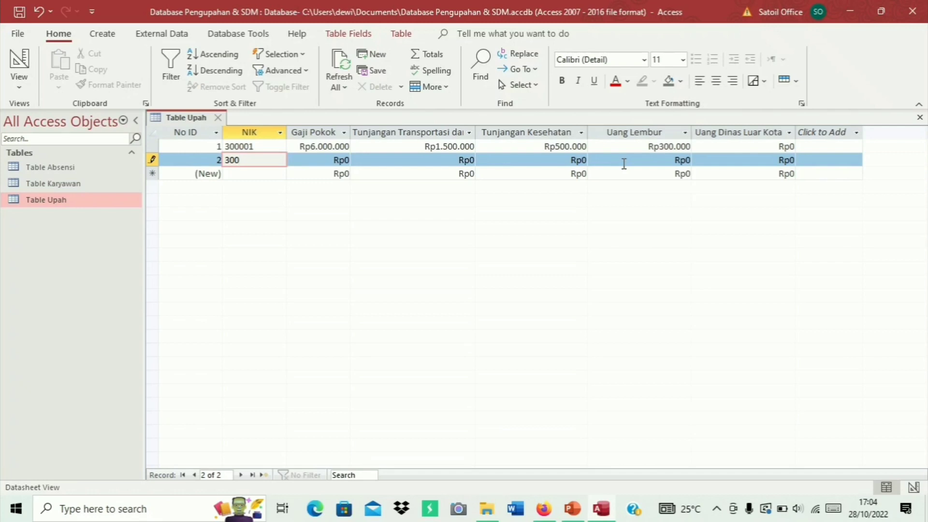
pyautogui.write('002')
pyautogui.press('Tab')
pyautogui.write('5.500.0')
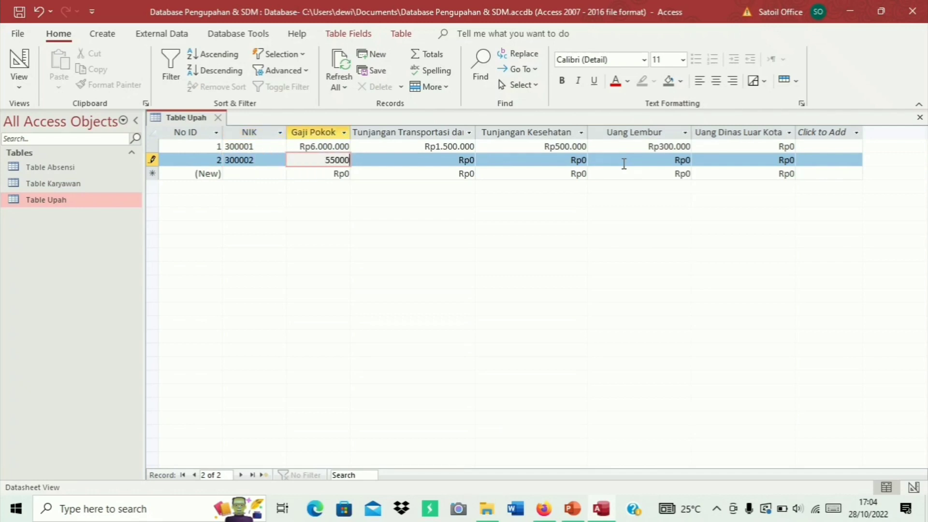
pyautogui.write('00')
pyautogui.press('Tab')
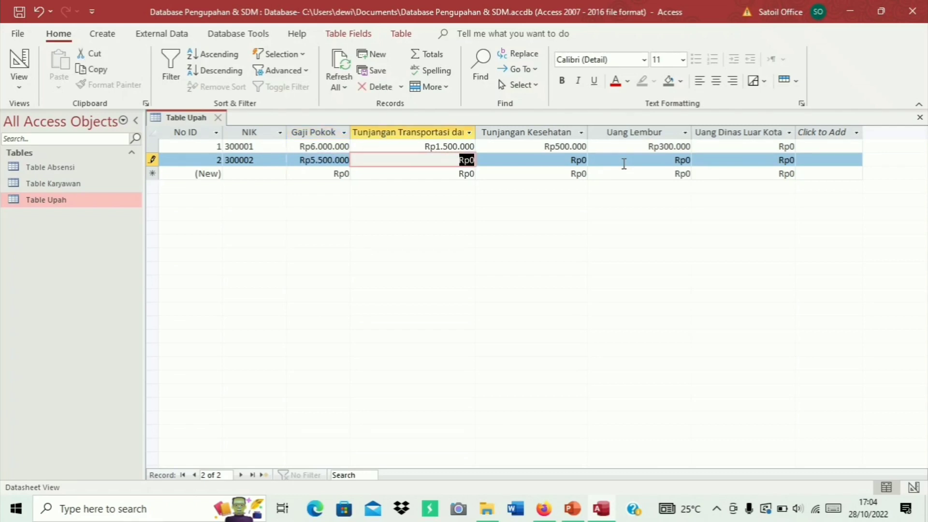
pyautogui.write('1500')
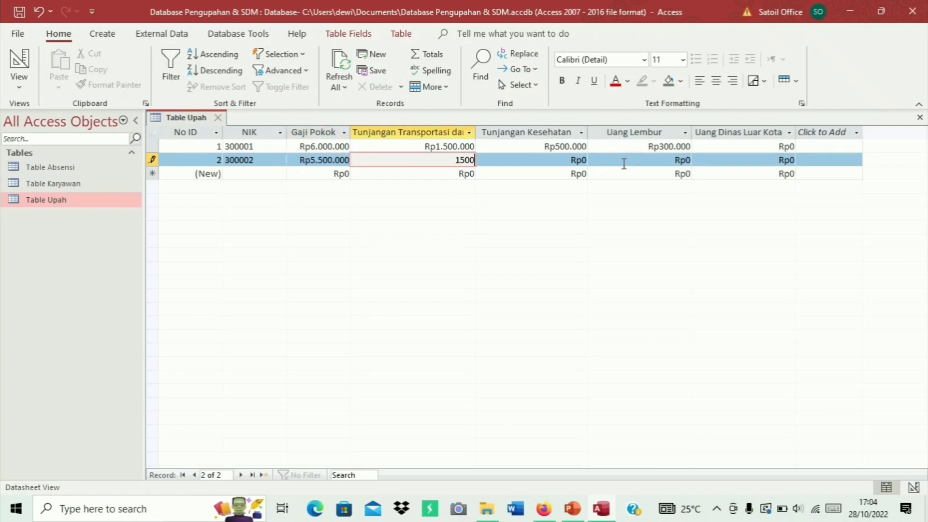
pyautogui.write('000')
pyautogui.press('Tab')
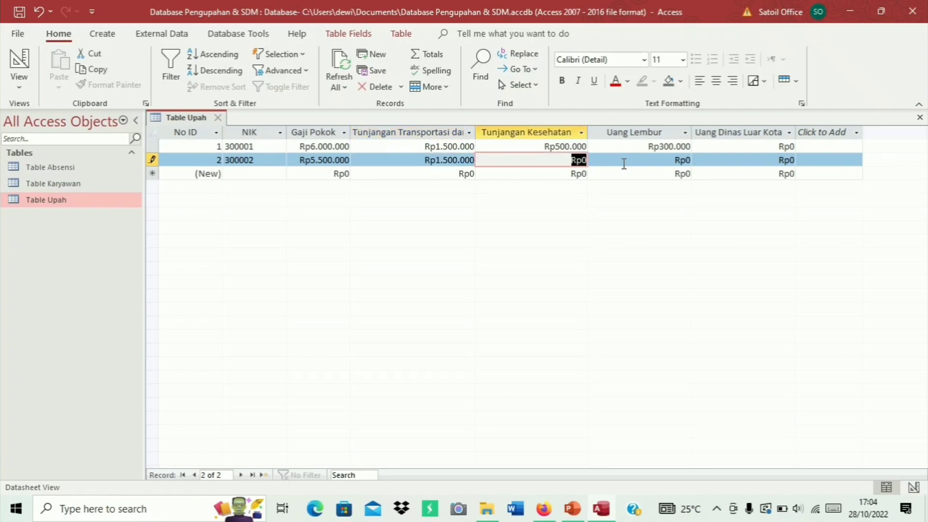
pyautogui.write('500000')
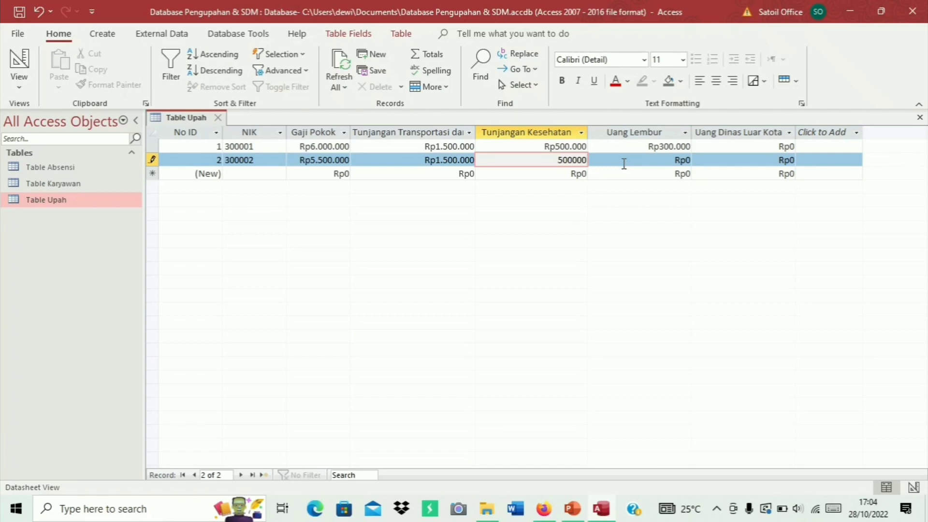
pyautogui.press('Tab')
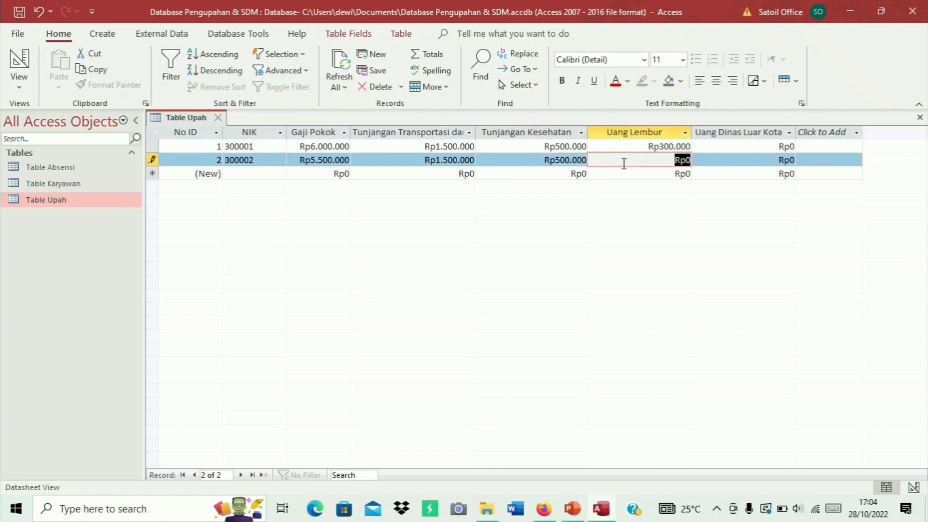
pyautogui.write('300000')
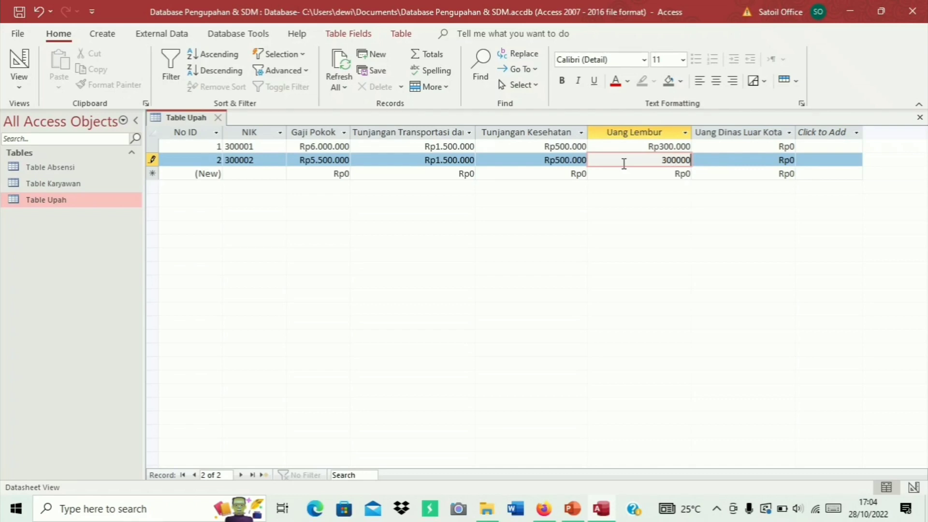
pyautogui.press('Tab')
pyautogui.press('Down')
pyautogui.press('Left')
pyautogui.press('Left')
pyautogui.press('Left')
pyautogui.press('Left')
pyautogui.press('Left')
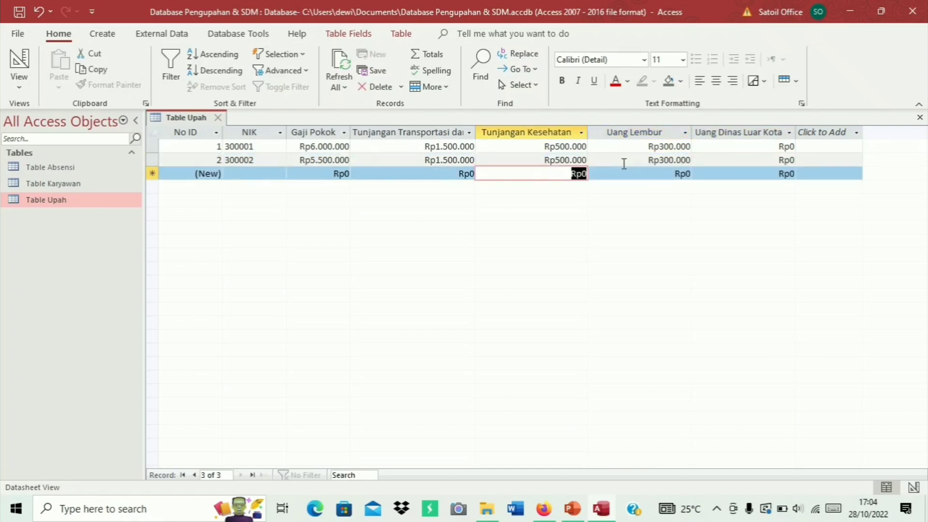
# Enter record 3: NIK 300003, Gaji Pokok 10.000.000, transport 2000000, health 500000, overtime 500000, travel 600.000
pyautogui.write('300')
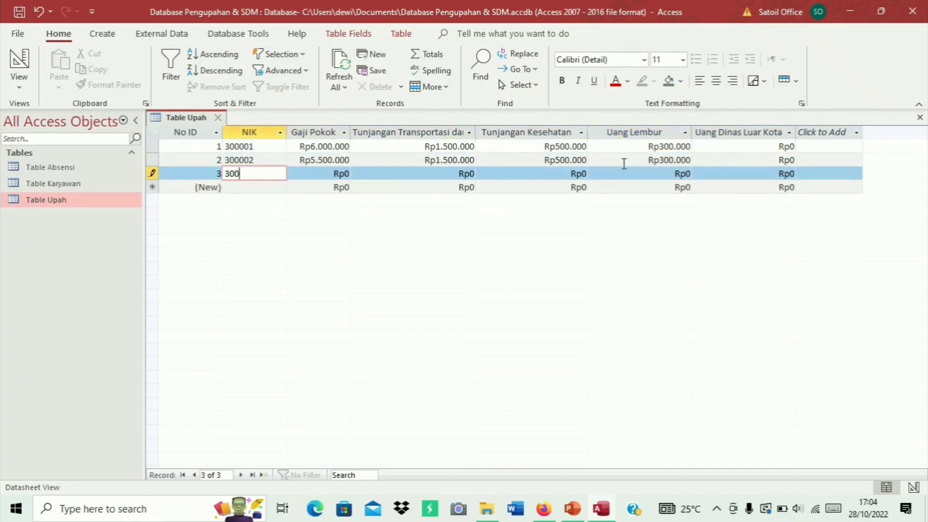
pyautogui.write('003')
pyautogui.press('Tab')
pyautogui.write('1')
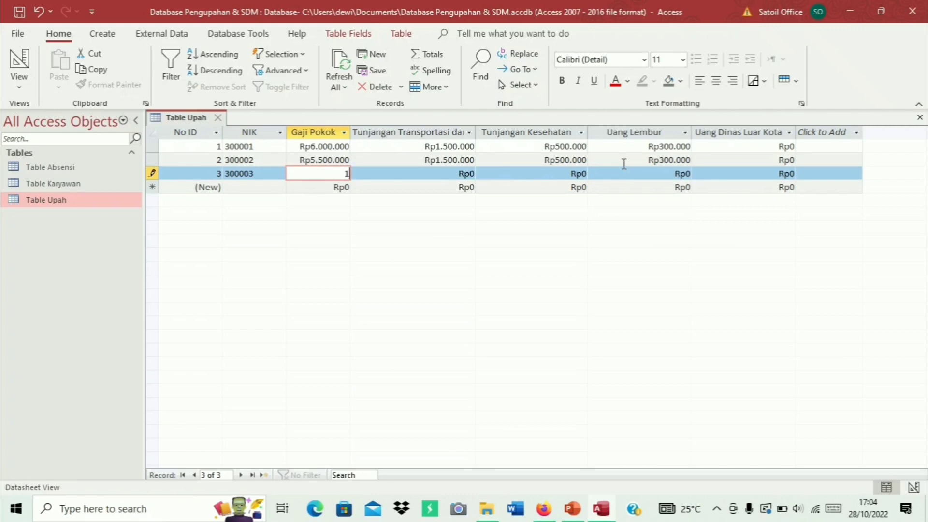
pyautogui.write('0.000.000')
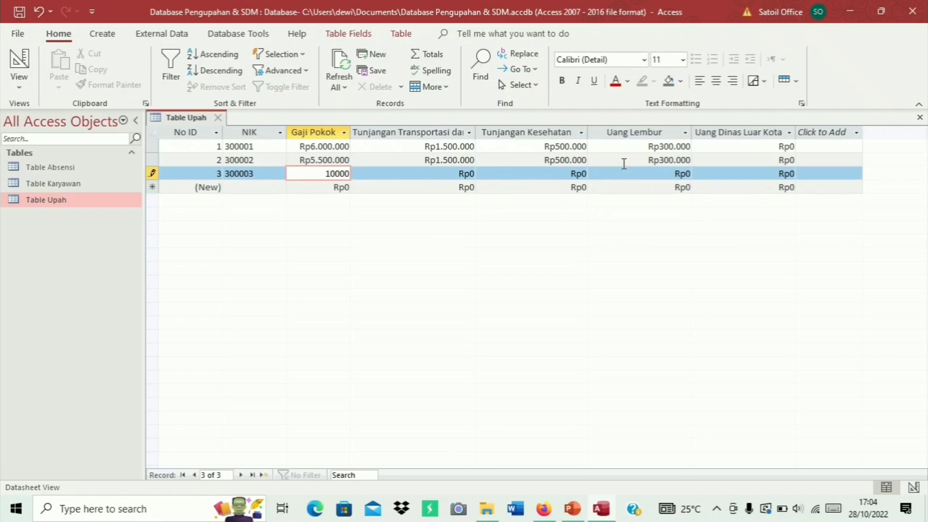
pyautogui.press('Tab')
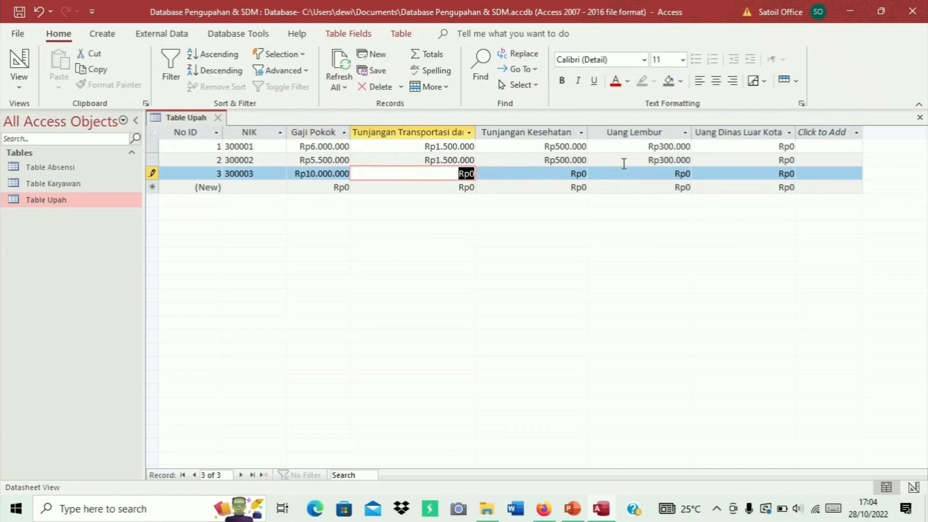
pyautogui.write('2000')
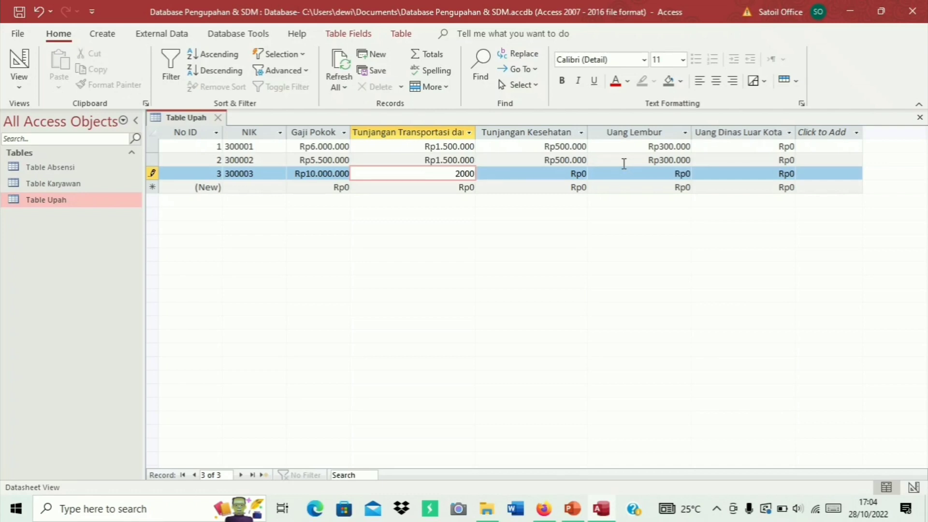
pyautogui.write('000')
pyautogui.press('Tab')
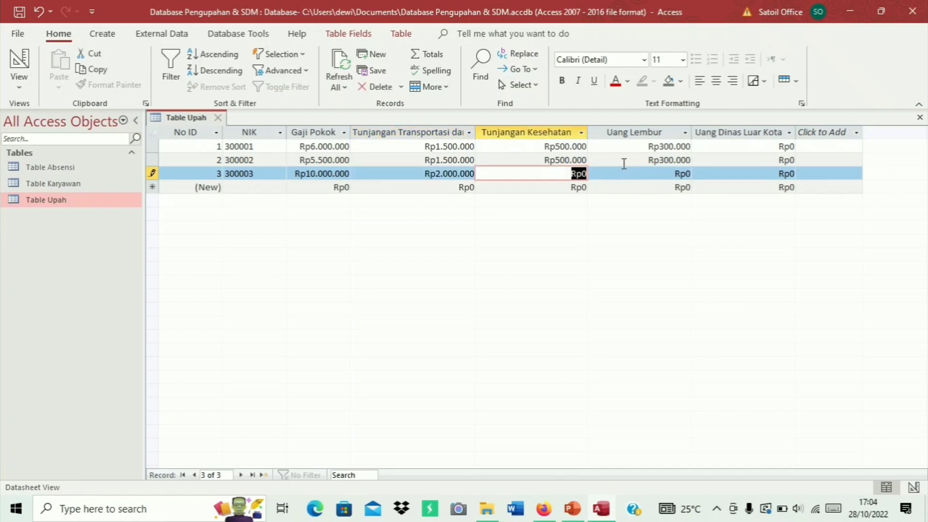
pyautogui.write('500000')
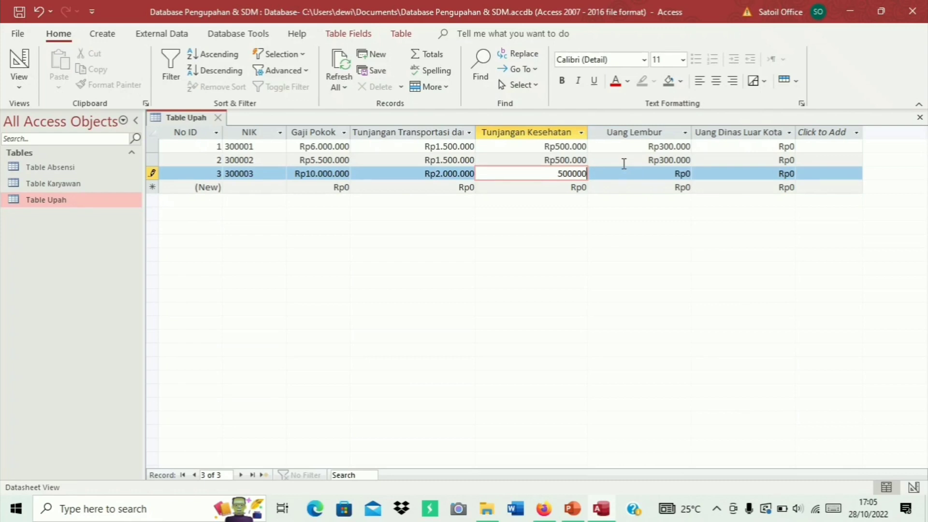
pyautogui.press('Tab')
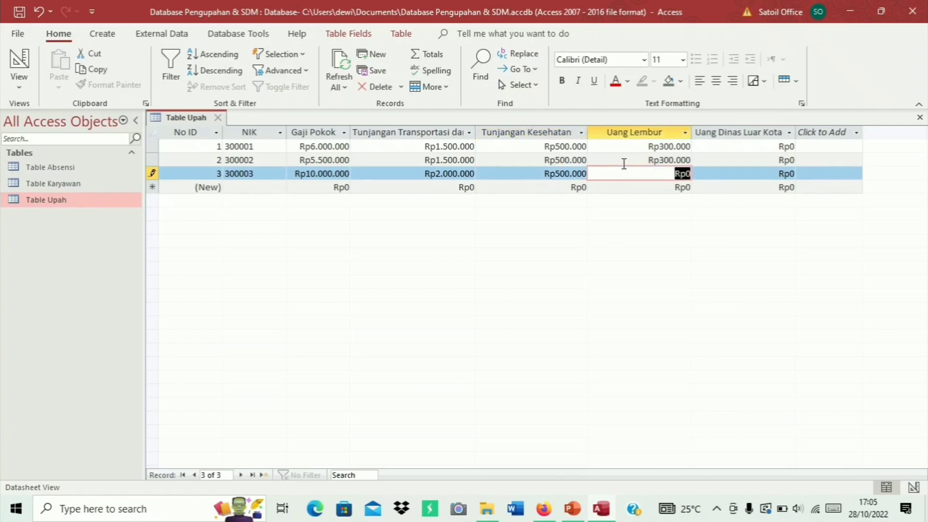
pyautogui.write('500000')
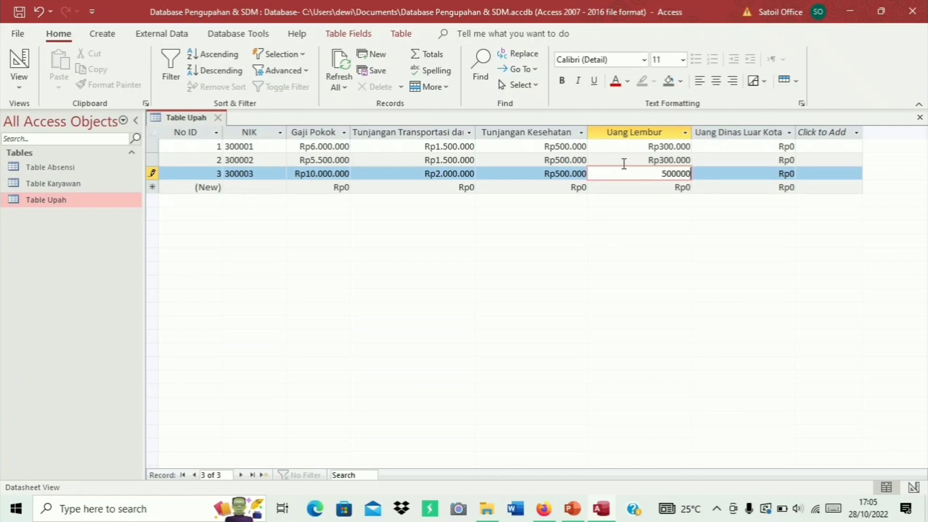
pyautogui.press('Tab')
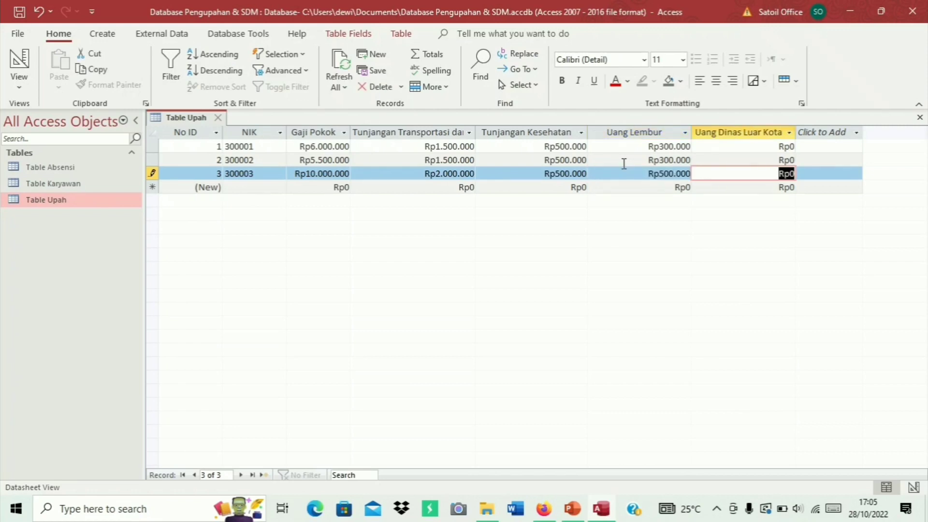
pyautogui.write('600.0')
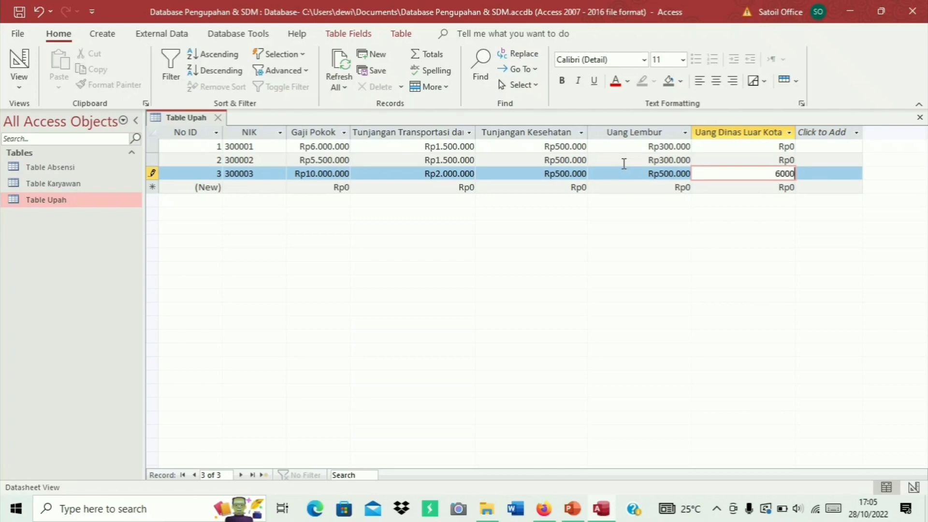
pyautogui.write('00')
pyautogui.press('Tab')
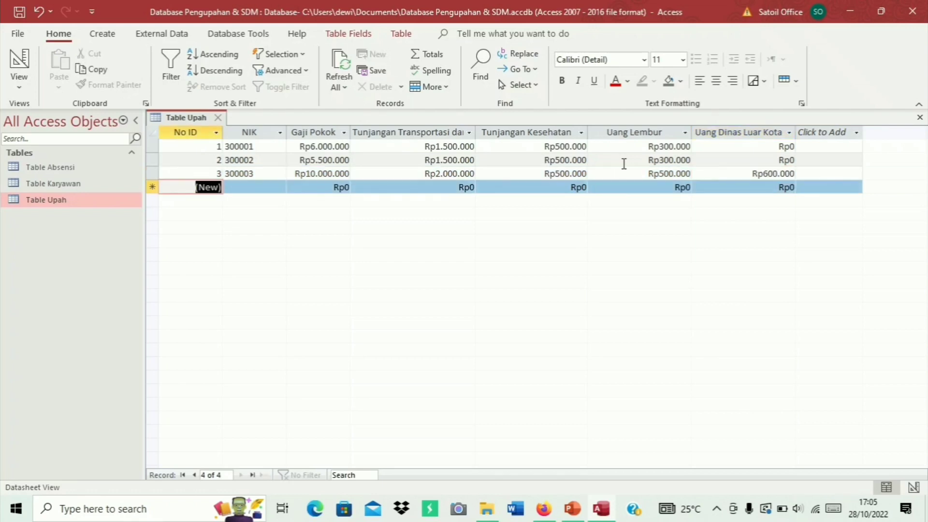
# Enter record 4: NIK 300004, Gaji Pokok 4000000, transport 1500000, health 500000, overtime 200000, travel 600000
pyautogui.press('Tab')
pyautogui.write('3000')
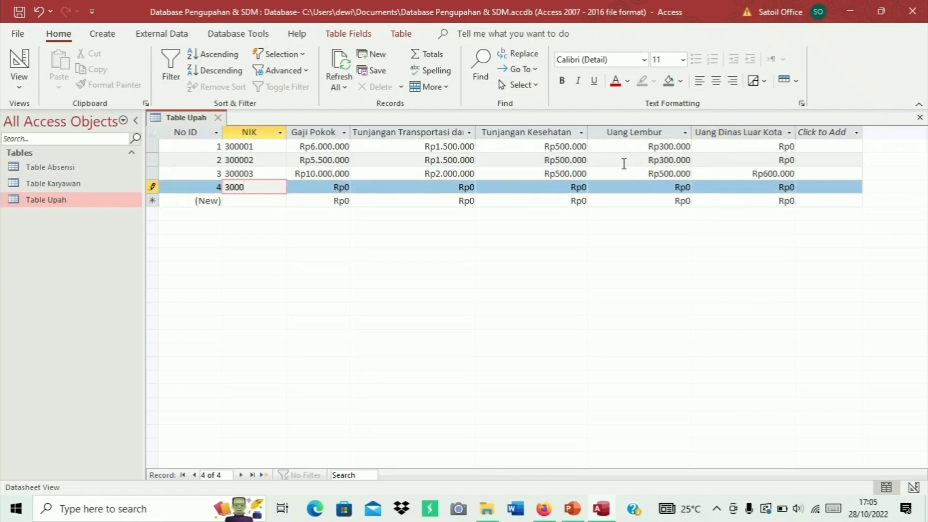
pyautogui.write('04')
pyautogui.press('Tab')
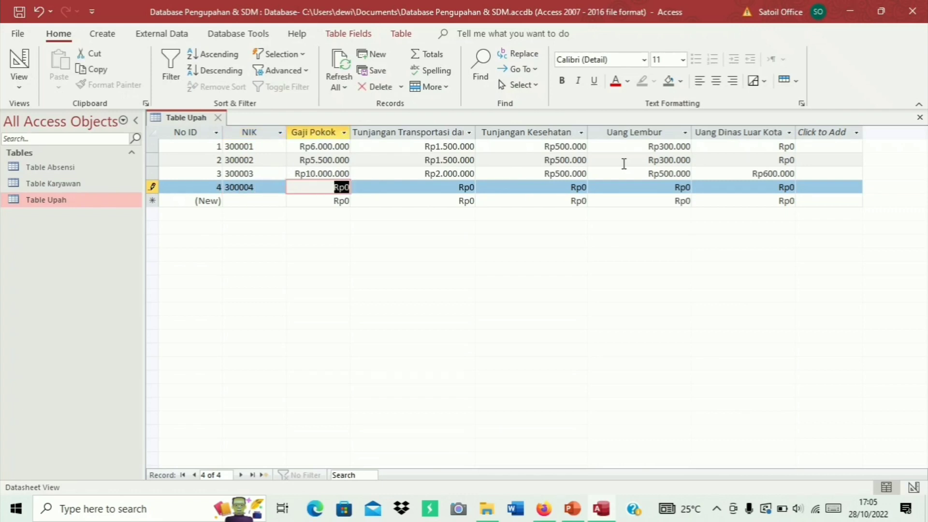
pyautogui.write('400000')
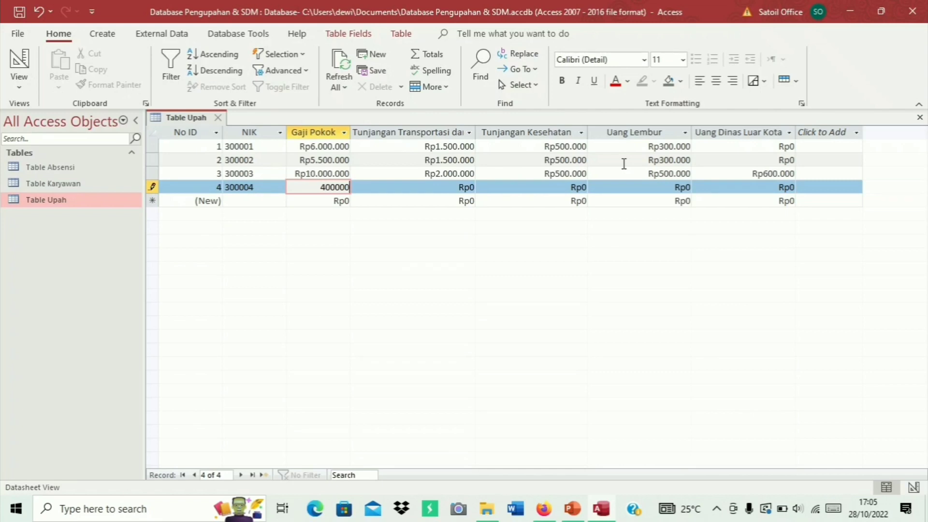
pyautogui.write('0')
pyautogui.press('Tab')
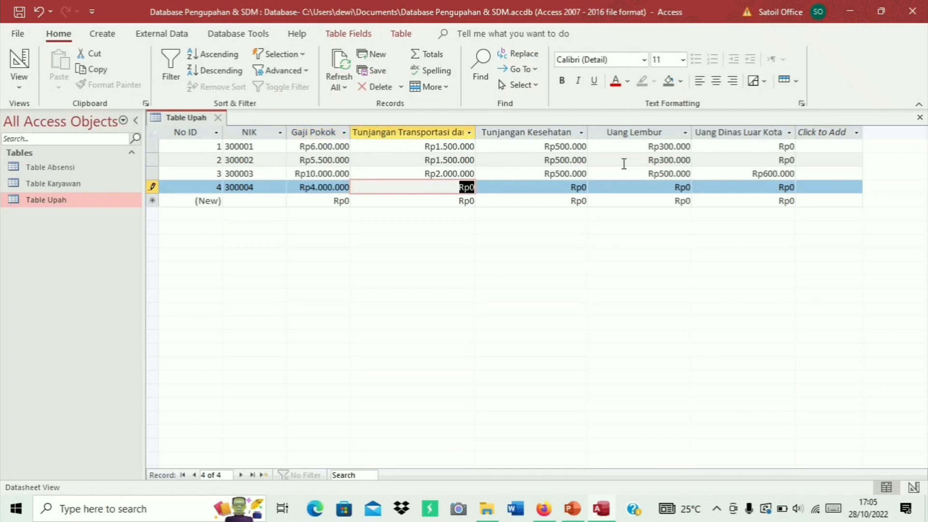
pyautogui.write('1500000')
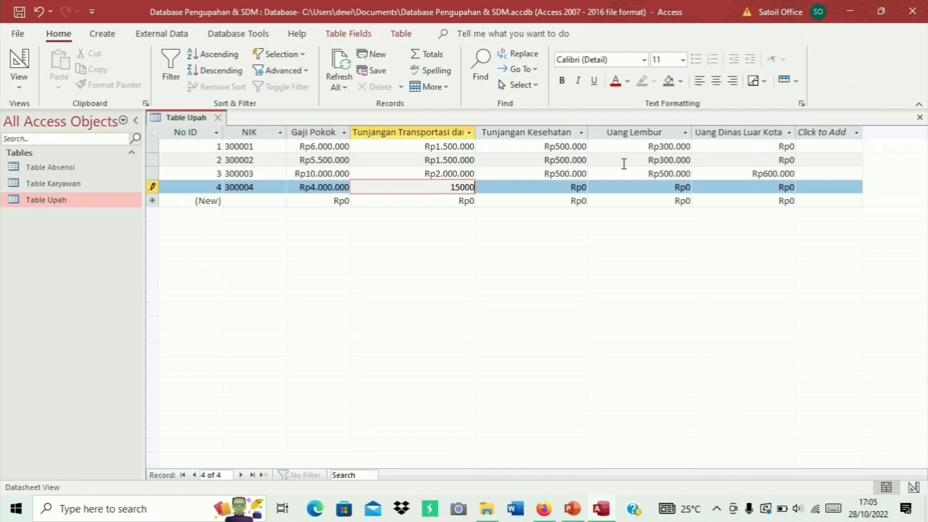
pyautogui.press('Tab')
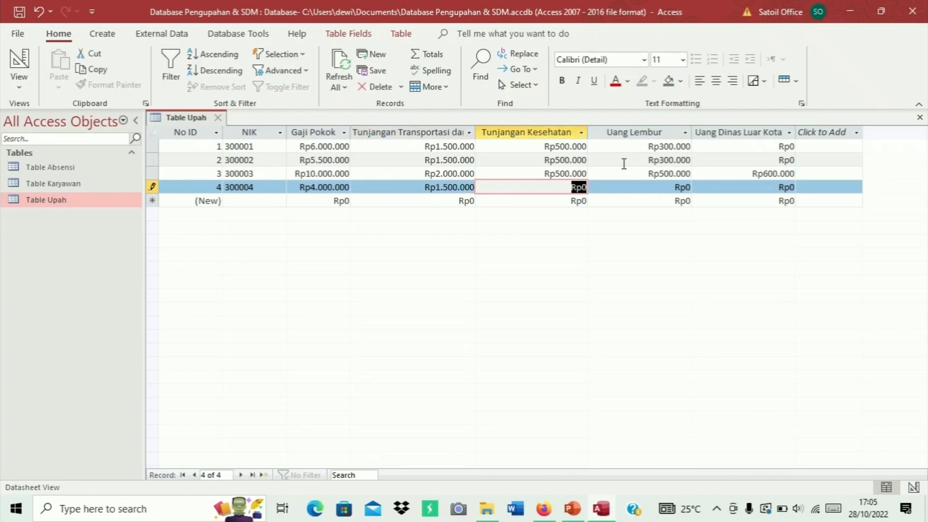
pyautogui.write('500000')
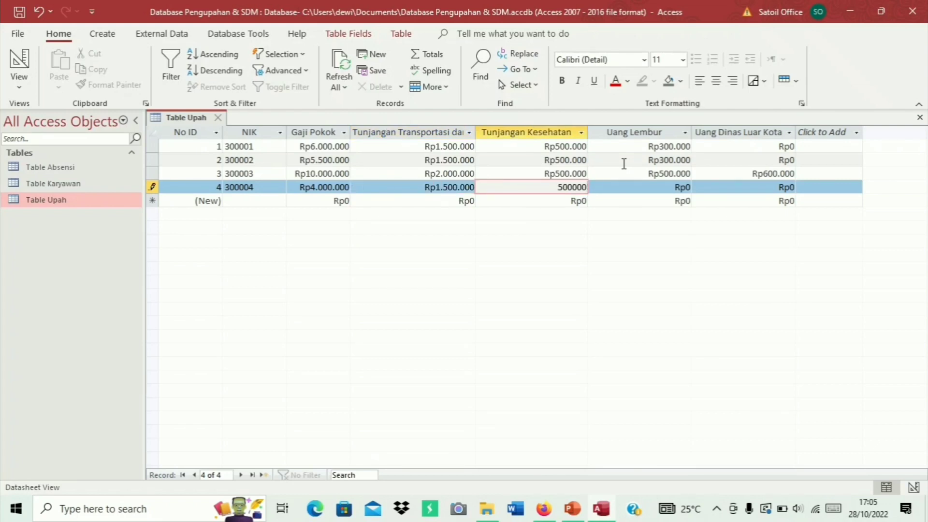
pyautogui.press('Tab')
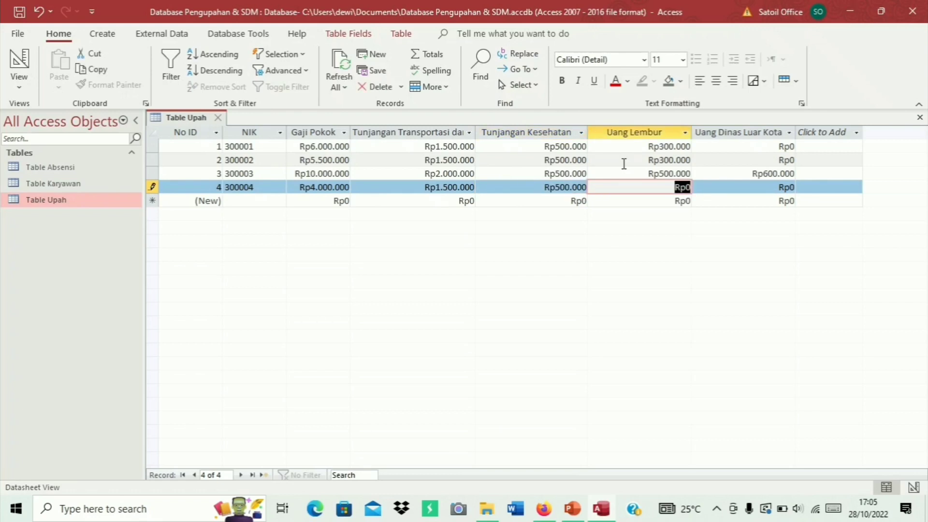
pyautogui.write('200')
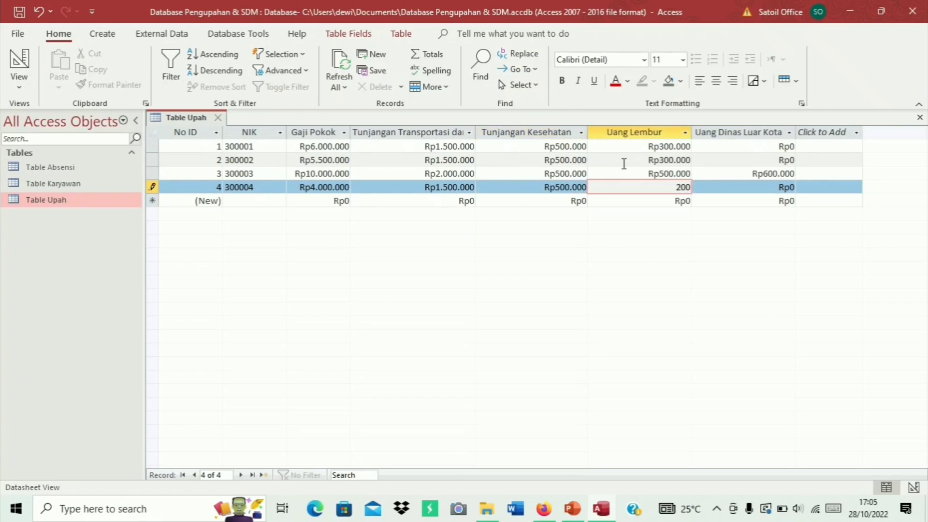
pyautogui.write('000')
pyautogui.press('Tab')
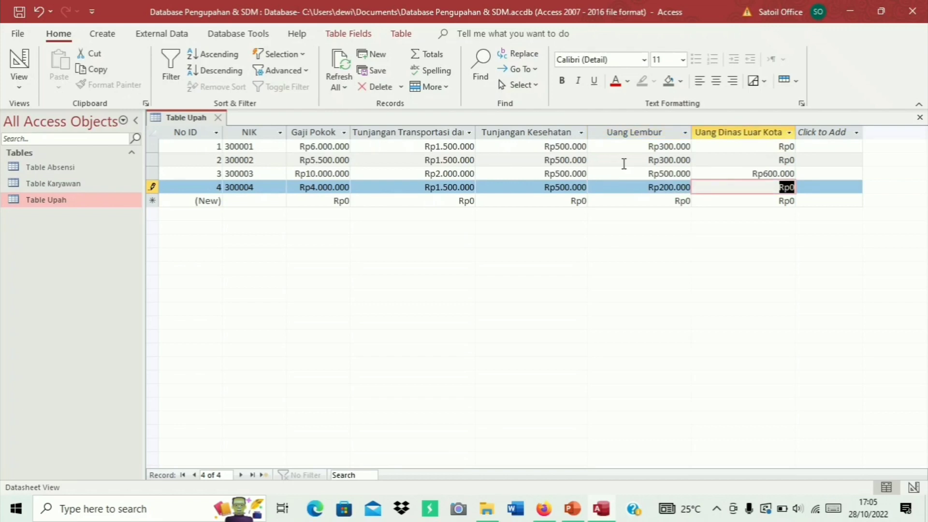
pyautogui.write('600000')
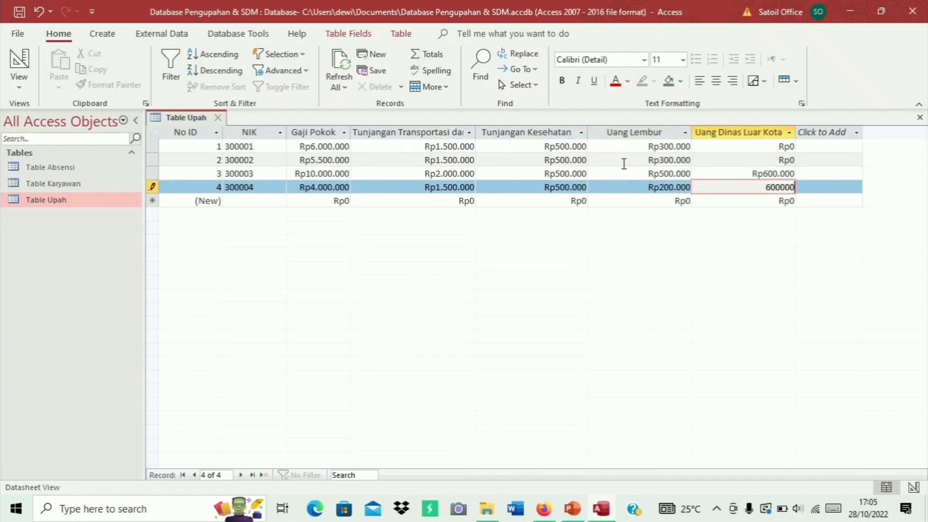
pyautogui.press('Tab')
pyautogui.press('Tab')
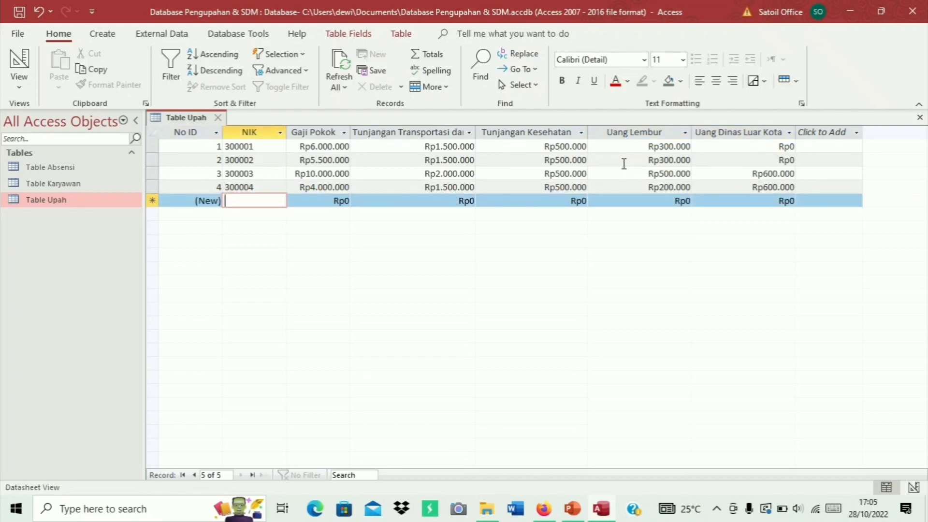
# Enter record 5: NIK 300005, Gaji Pokok 4000000, transport 1500000, health 500000, overtime 300000
pyautogui.write('30')
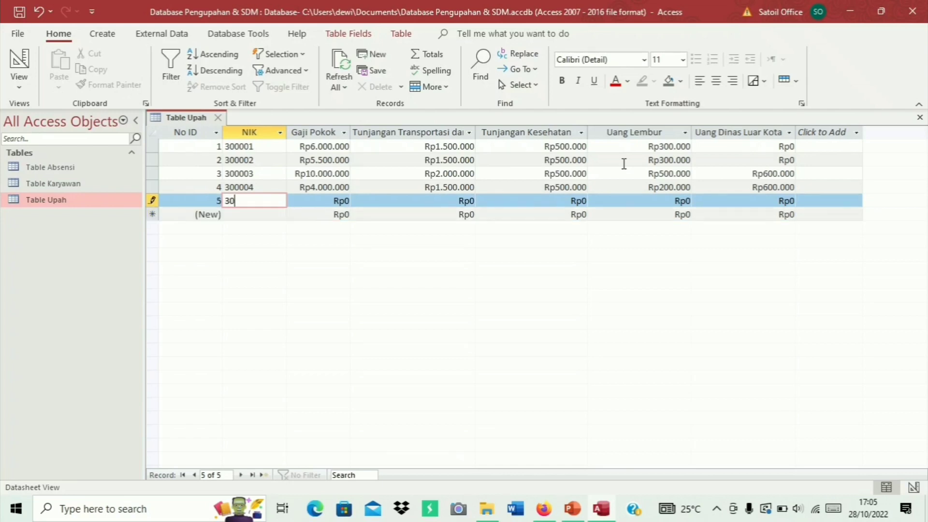
pyautogui.write('0005')
pyautogui.press('Tab')
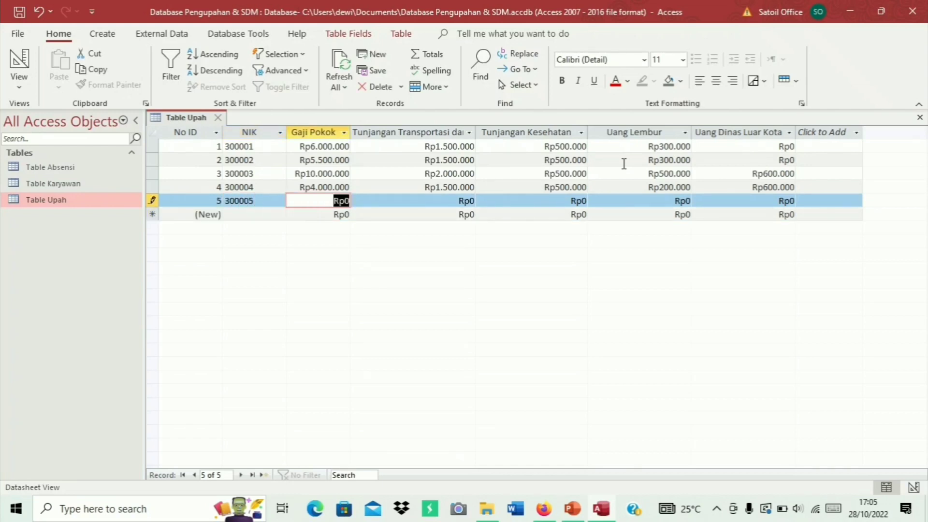
pyautogui.write('400')
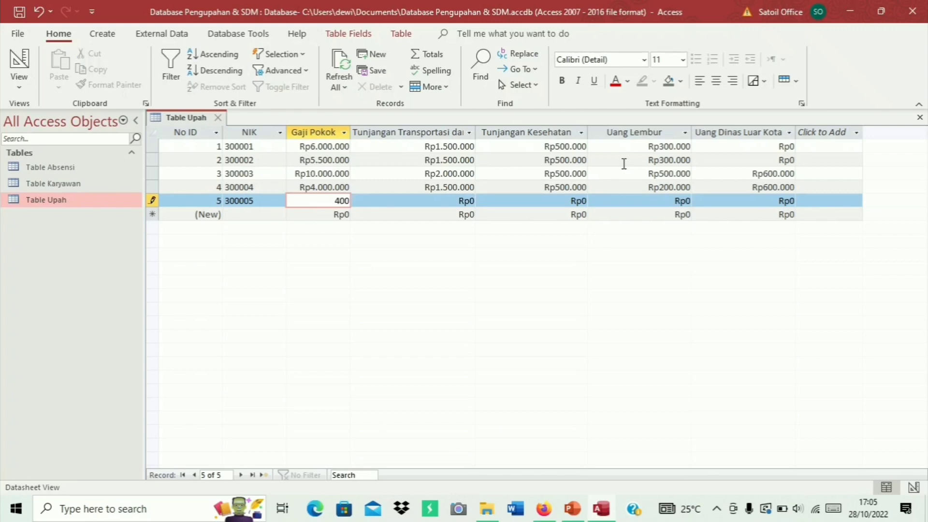
pyautogui.write('0000')
pyautogui.press('Tab')
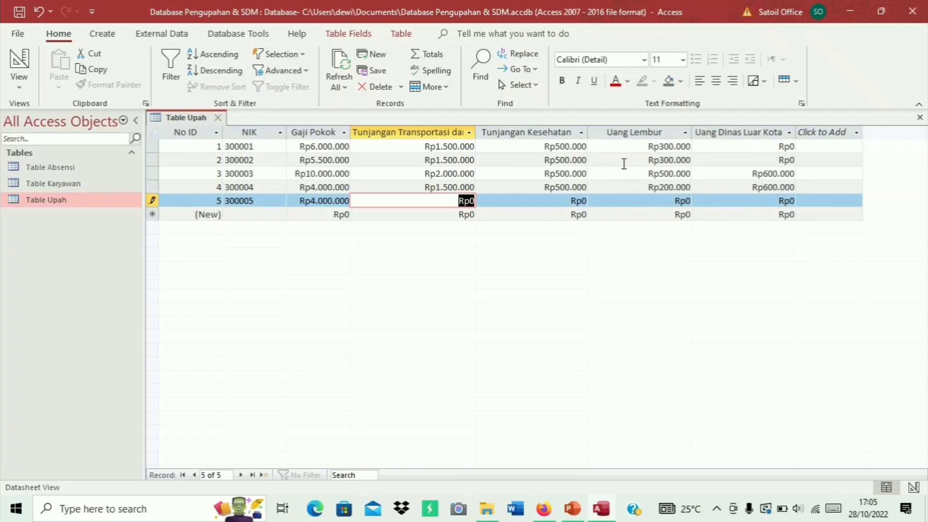
pyautogui.write('15')
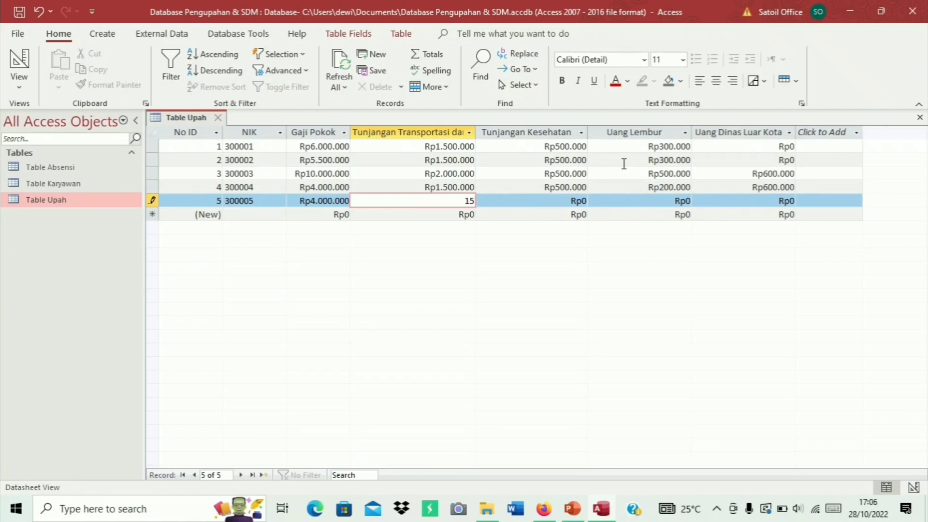
pyautogui.write('00000')
pyautogui.press('Tab')
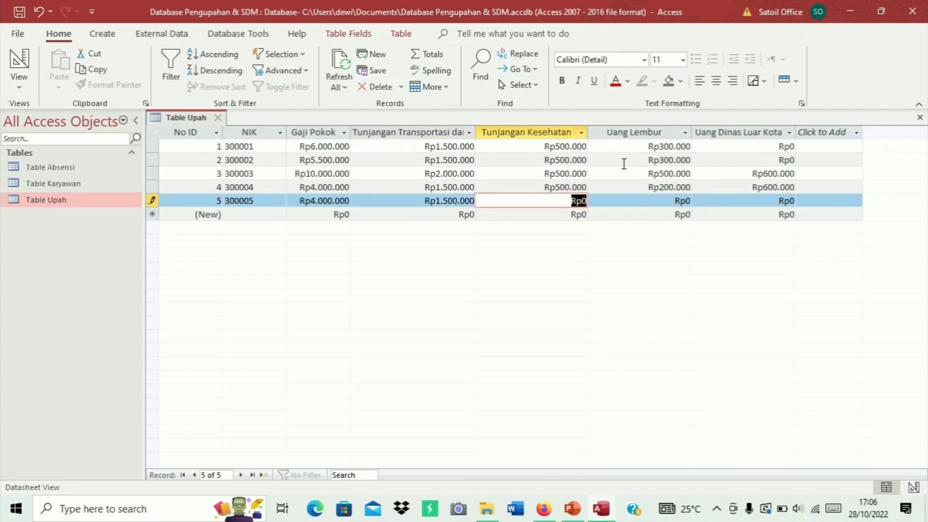
pyautogui.write('500000')
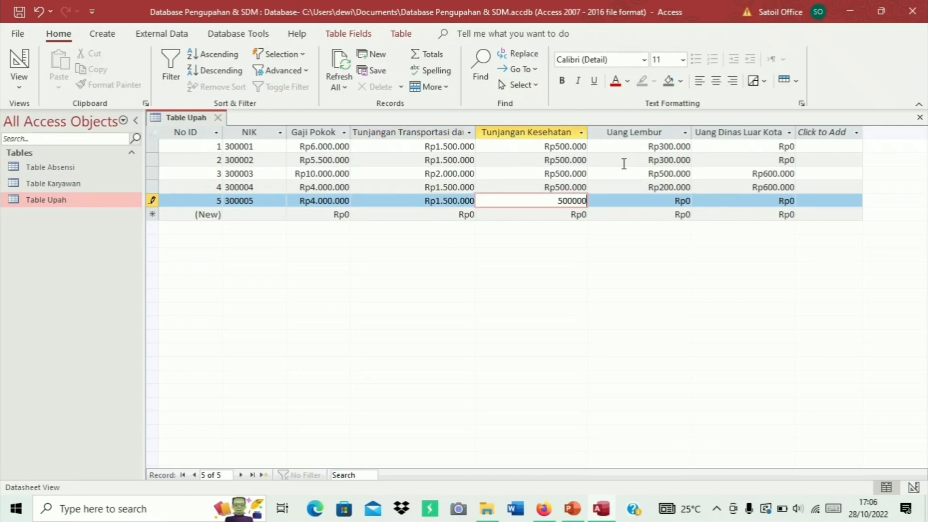
pyautogui.press('Tab')
pyautogui.write('300000')
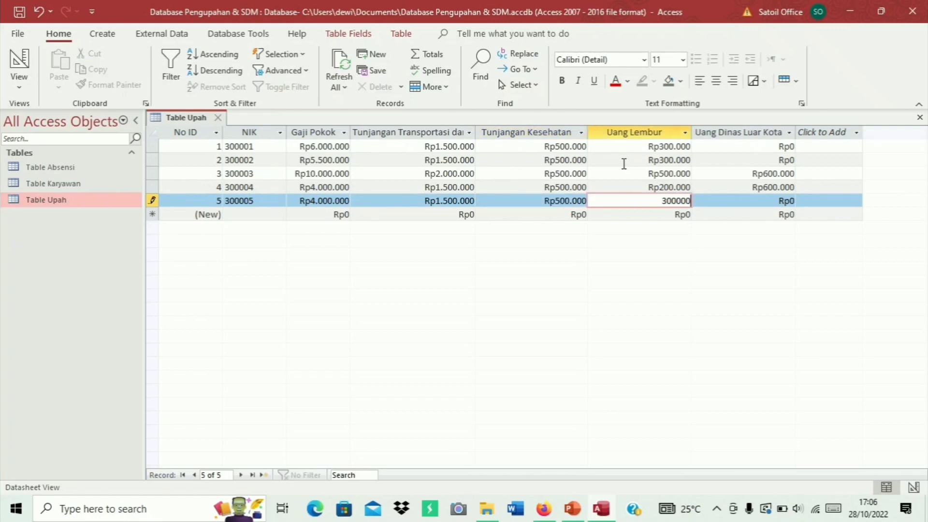
pyautogui.press('Tab')
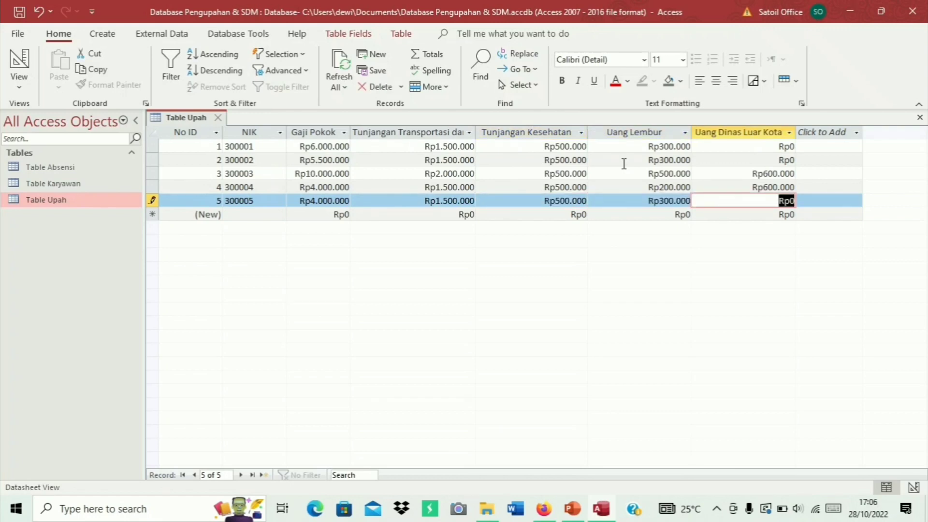
# Save Table Upah with its five records, then start a blank query in Query Design
pyautogui.press('Down')
pyautogui.rightClick(184, 117)
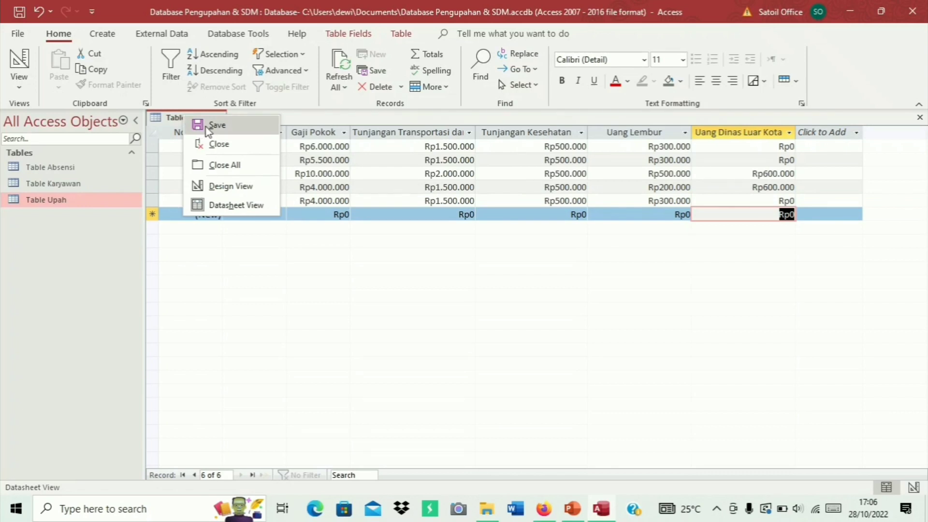
pyautogui.click(206, 125)
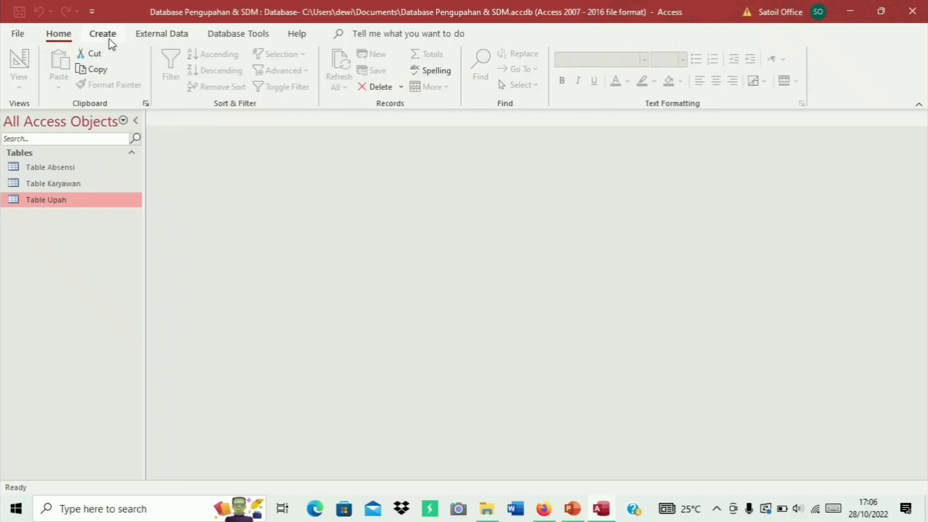
pyautogui.click(109, 39)
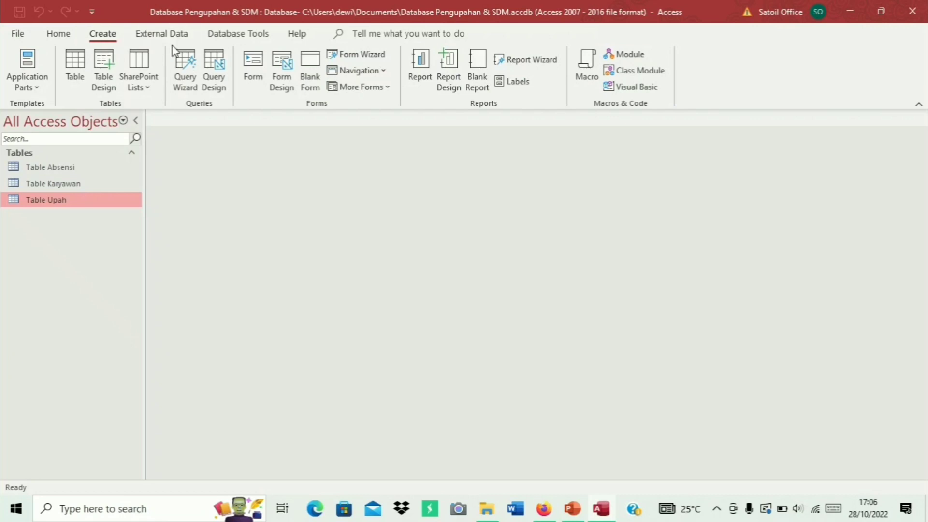
pyautogui.click(212, 68)
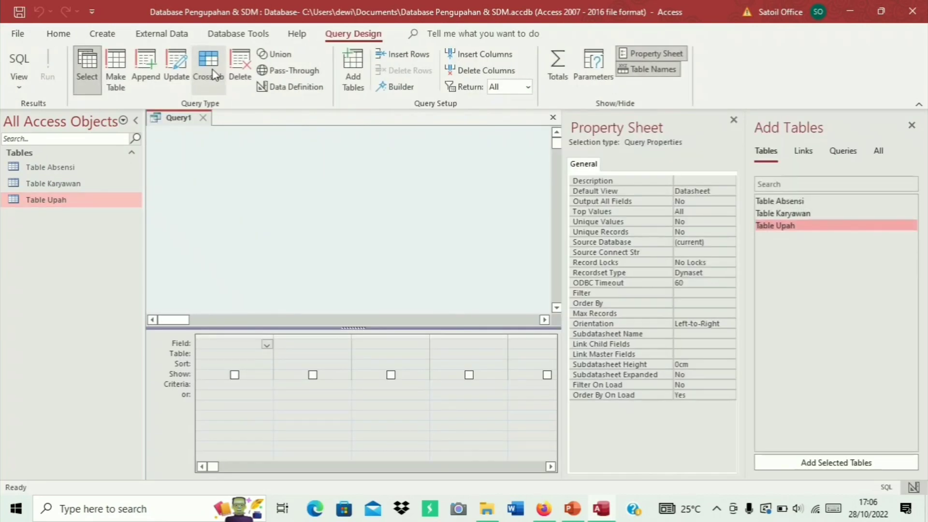
# Add Table Karyawan, Table Absensi and Table Upah to the query
pyautogui.click(734, 120)
pyautogui.click(814, 214)
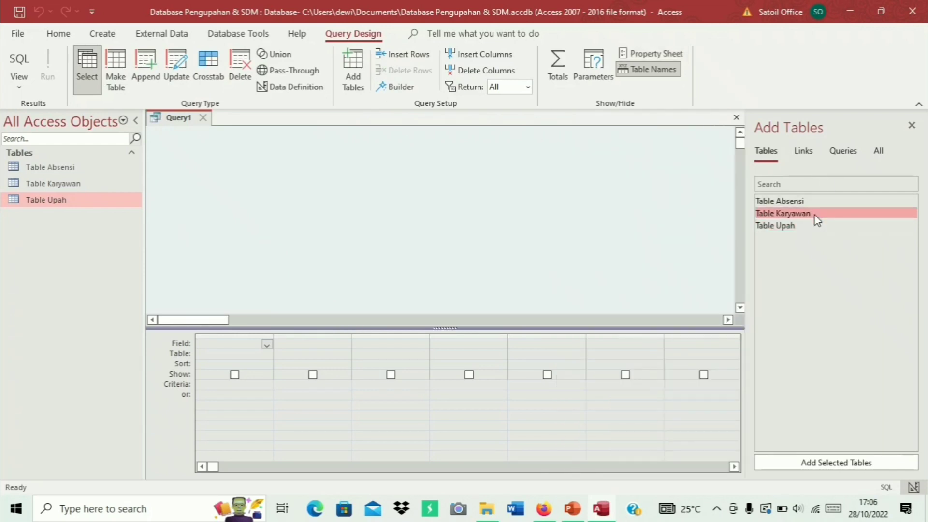
pyautogui.click(831, 462)
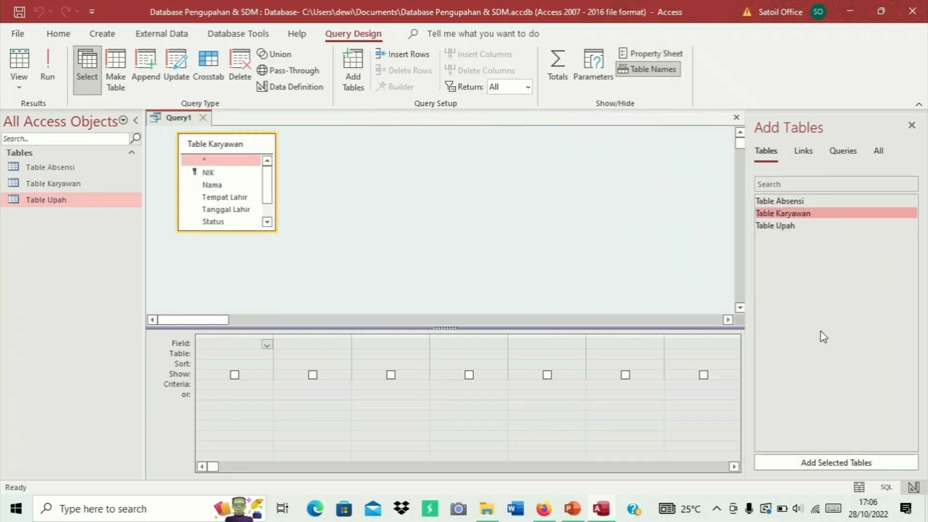
pyautogui.click(822, 203)
pyautogui.click(832, 463)
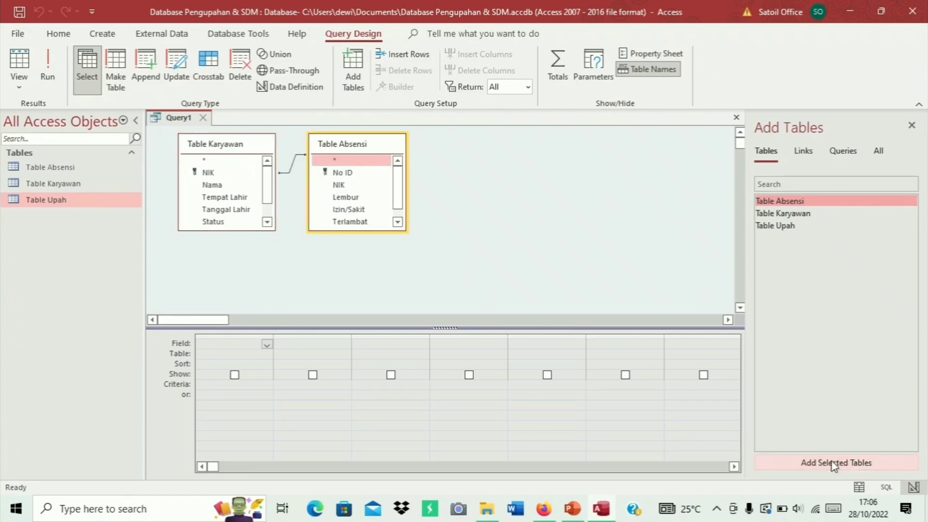
pyautogui.click(821, 226)
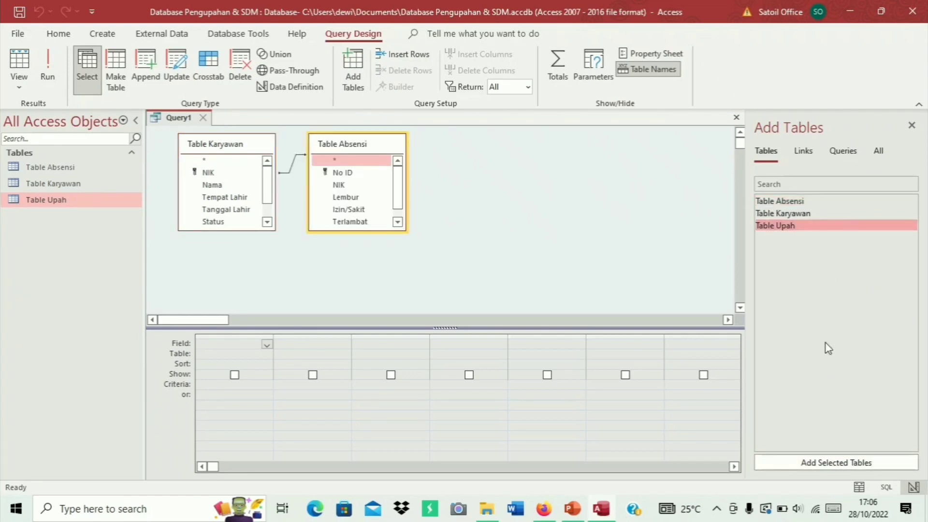
pyautogui.click(839, 462)
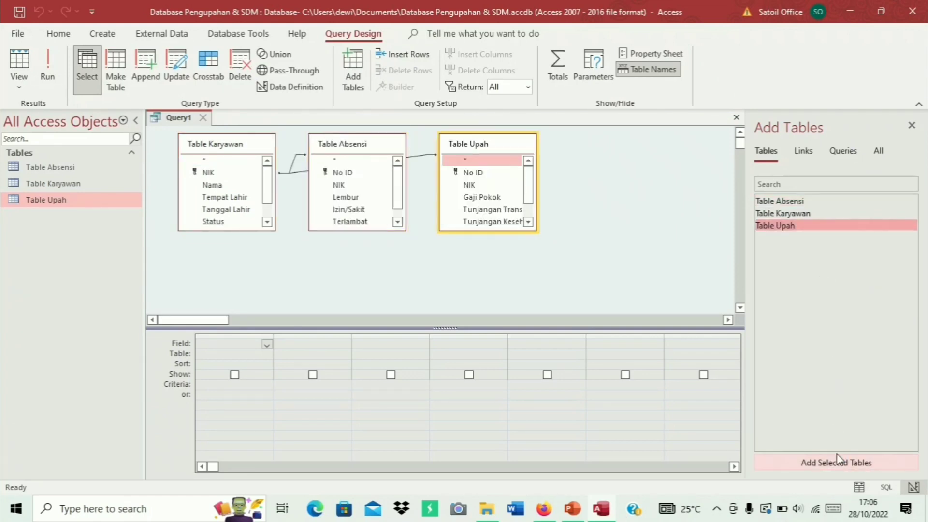
# Enlarge the three tables' field lists so every field is visible
pyautogui.click(706, 276)
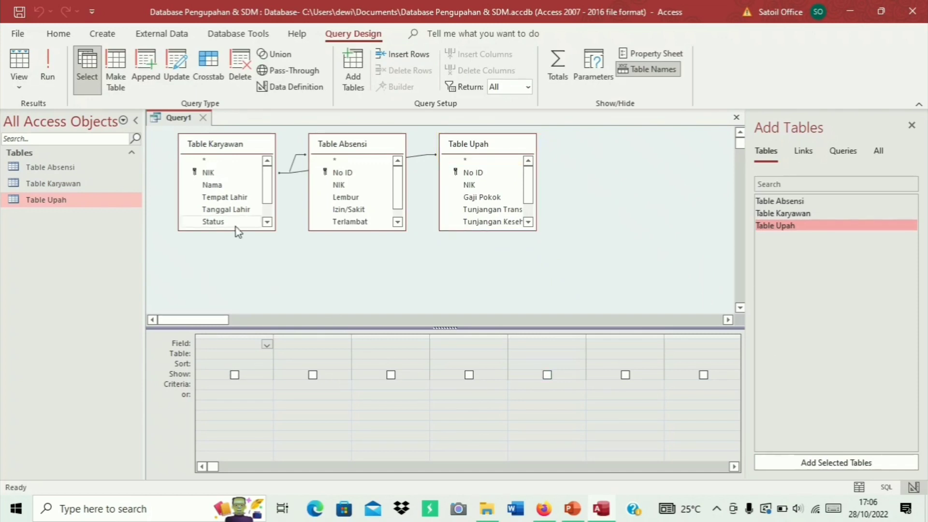
pyautogui.moveTo(232, 230); pyautogui.dragTo(232, 256)
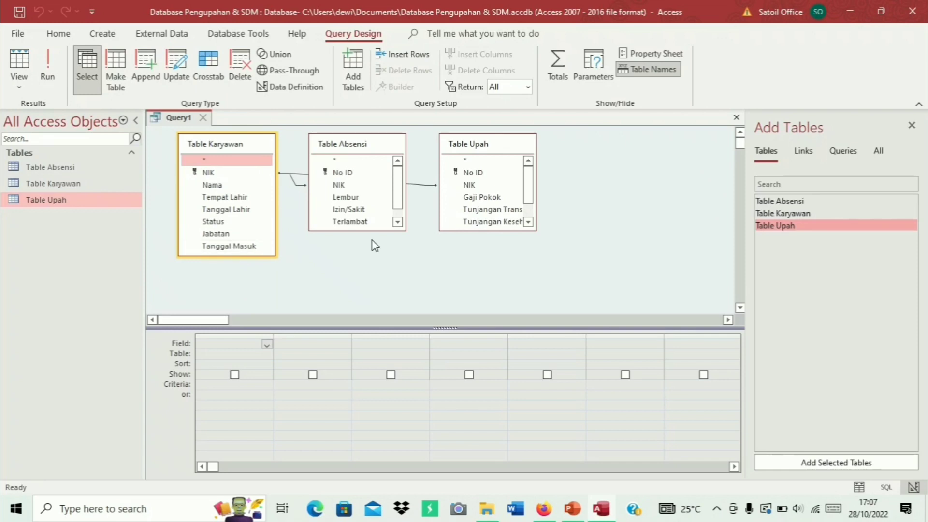
pyautogui.moveTo(372, 230); pyautogui.dragTo(371, 255)
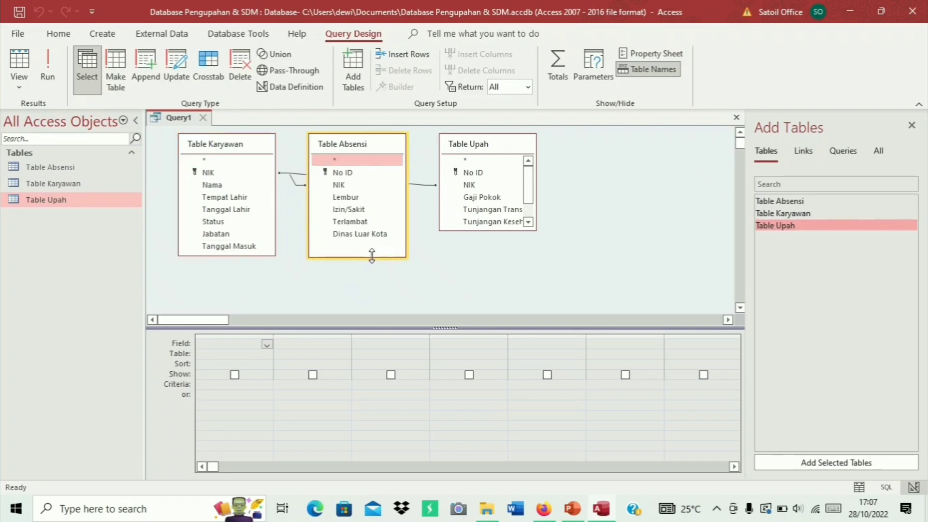
pyautogui.moveTo(483, 231); pyautogui.dragTo(483, 253)
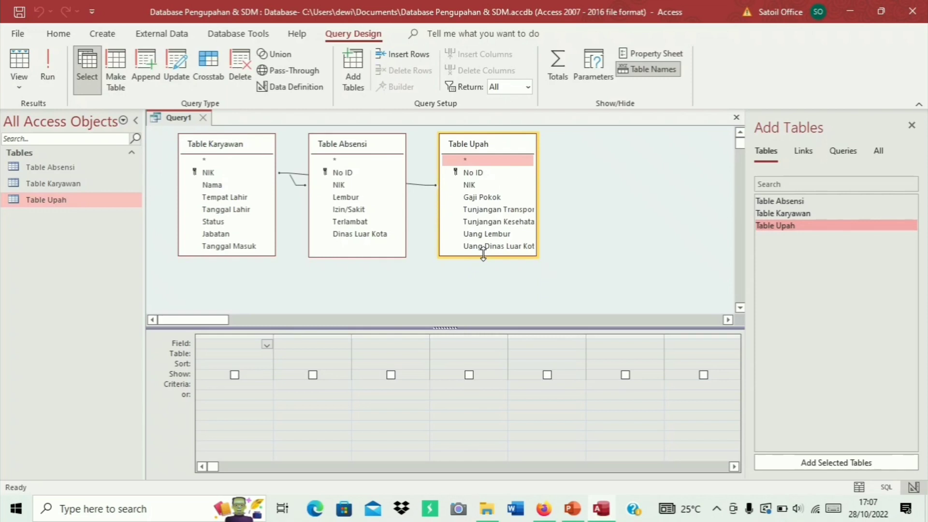
pyautogui.click(545, 283)
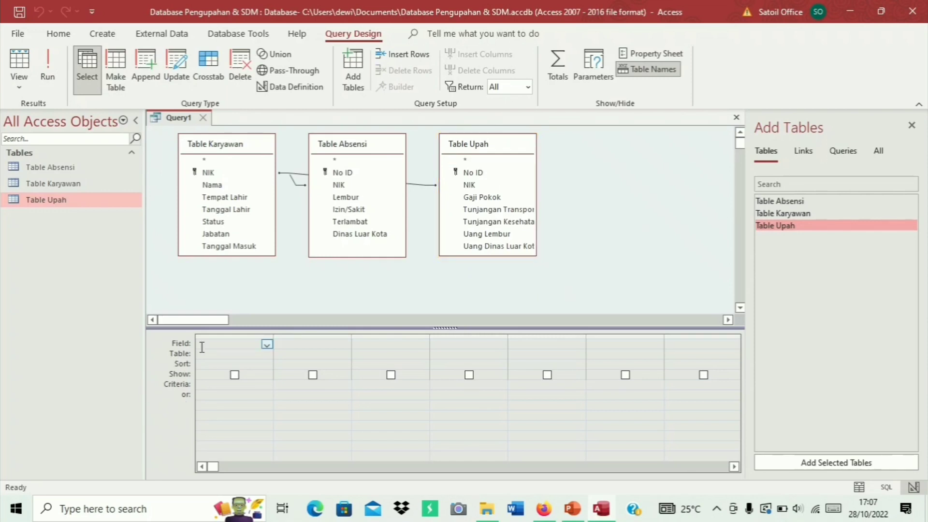
# Add Table Karyawan's fields NIK, Nama, Tempat Lahir, Tanggal Lahir, Status, Jabatan and Tanggal Masuk to the grid
pyautogui.doubleClick(225, 173)
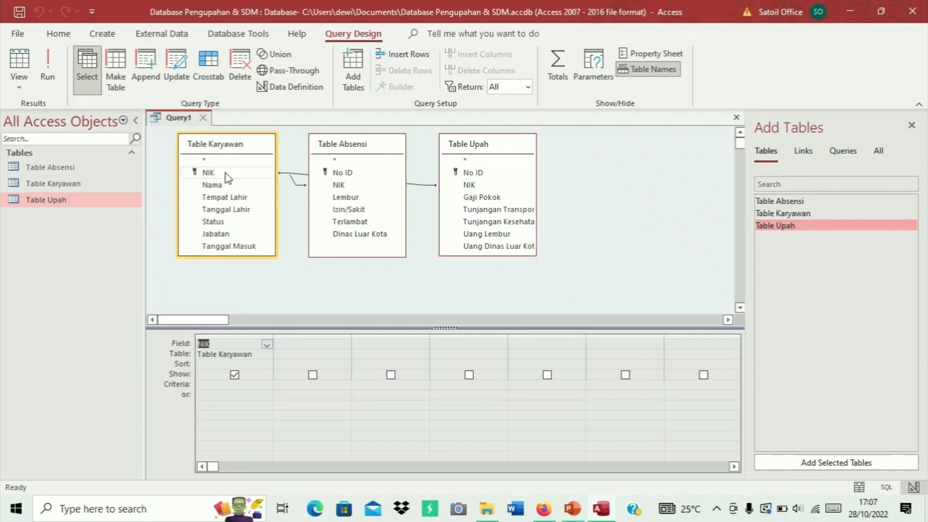
pyautogui.click(231, 184)
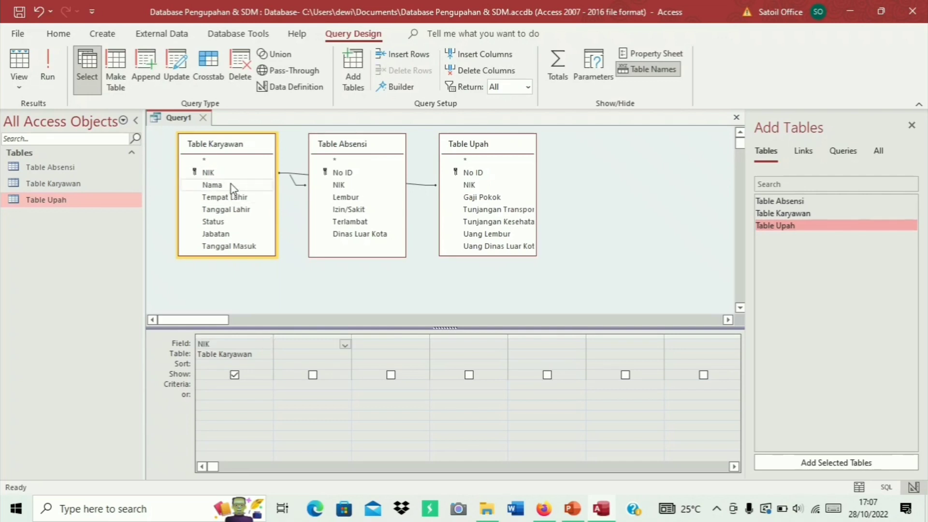
pyautogui.doubleClick(231, 184)
pyautogui.click(237, 198)
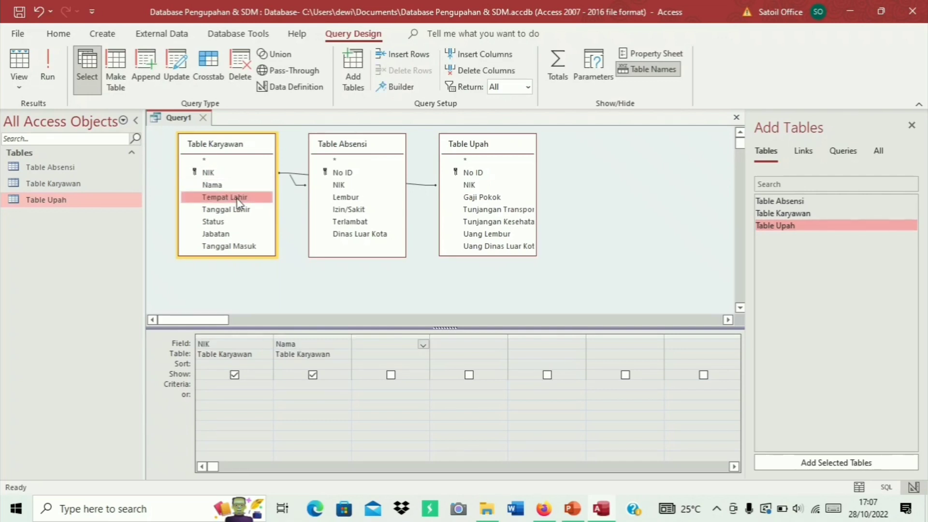
pyautogui.doubleClick(237, 198)
pyautogui.doubleClick(240, 210)
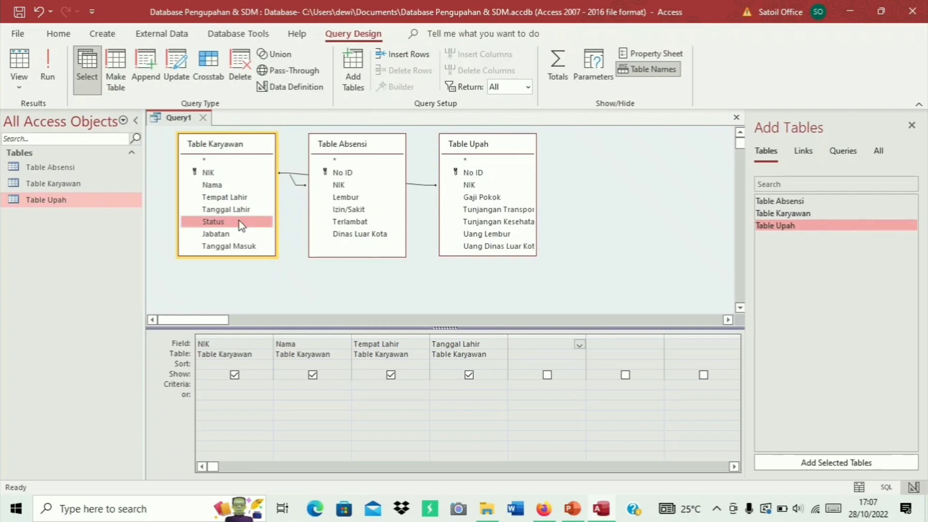
pyautogui.doubleClick(239, 221)
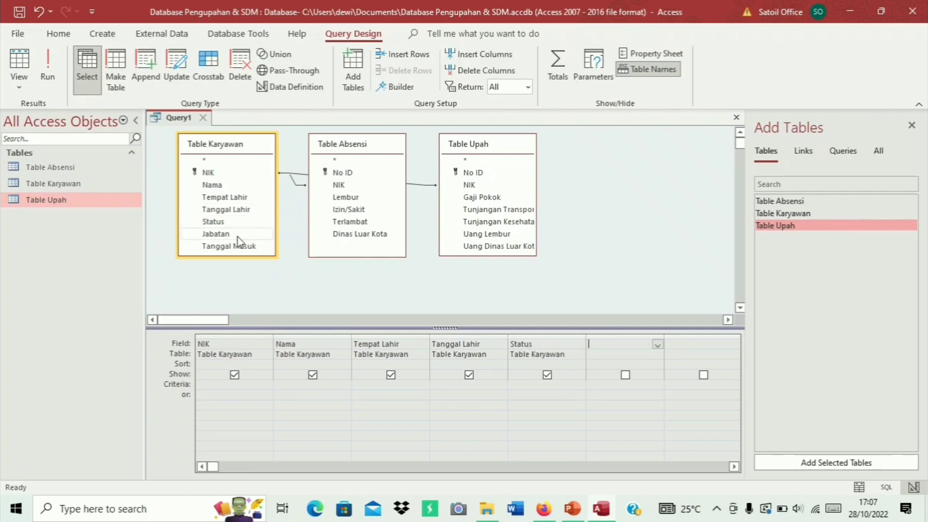
pyautogui.doubleClick(239, 234)
pyautogui.doubleClick(239, 245)
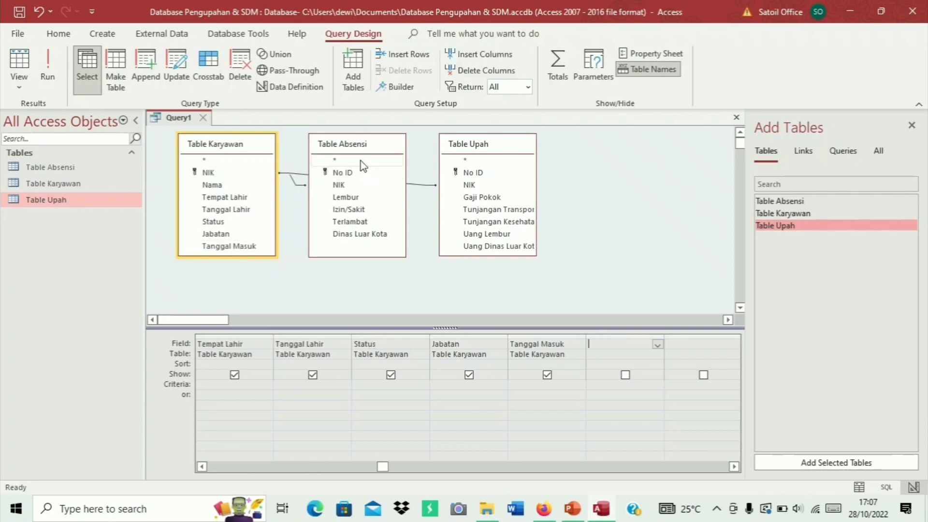
# Add Table Absensi's fields No ID, NIK, Lembur, Izin/Sakit, Terlambat and Dinas Luar Kota
pyautogui.click(358, 175)
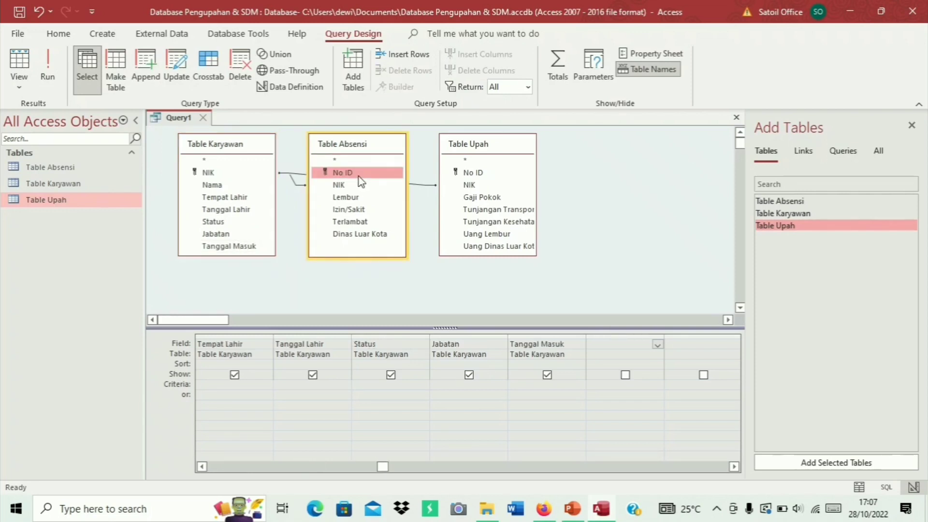
pyautogui.doubleClick(358, 175)
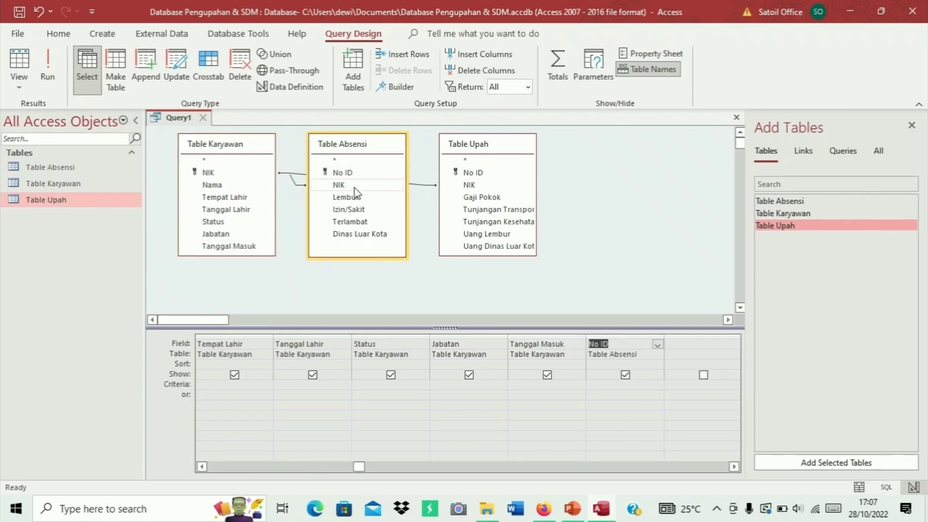
pyautogui.doubleClick(354, 188)
pyautogui.doubleClick(355, 198)
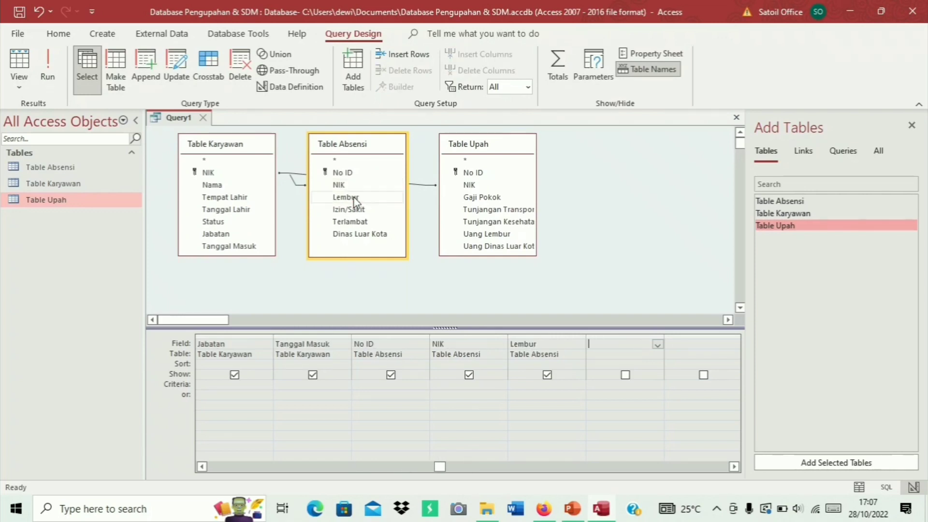
pyautogui.doubleClick(358, 209)
pyautogui.doubleClick(362, 222)
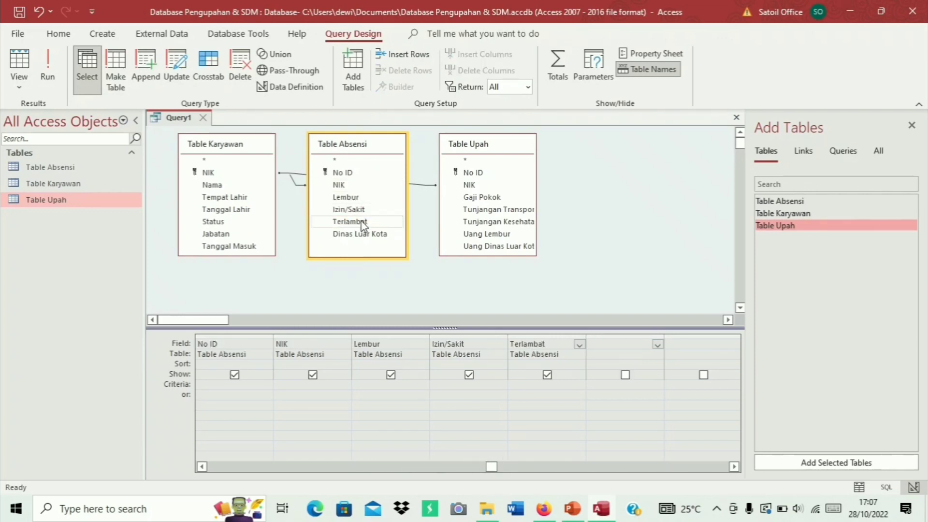
pyautogui.doubleClick(365, 234)
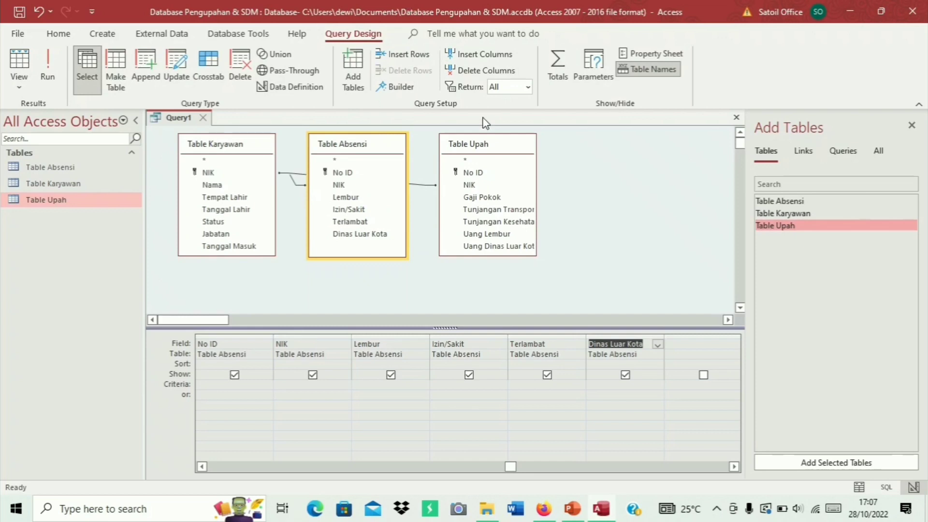
# Add Table Upah's fields No ID through Uang Dinas Luar Kota to the grid
pyautogui.doubleClick(472, 172)
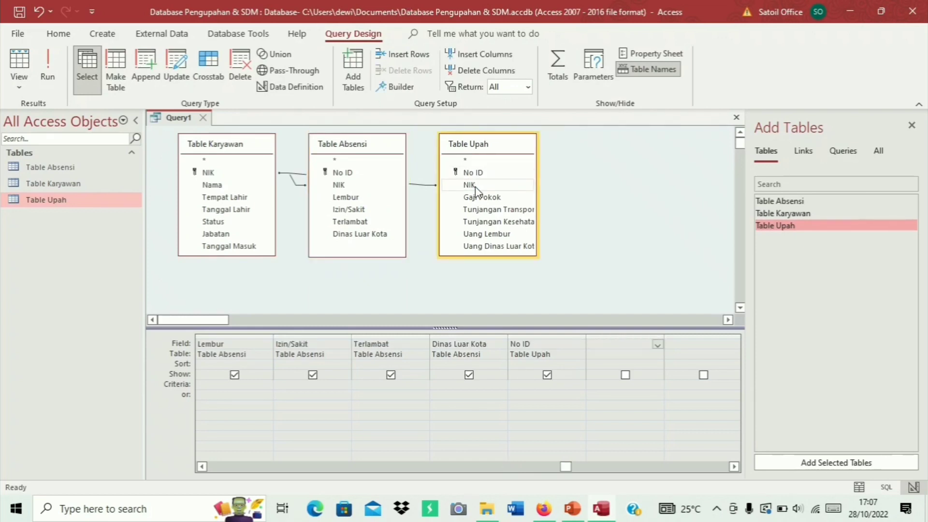
pyautogui.doubleClick(475, 186)
pyautogui.doubleClick(479, 197)
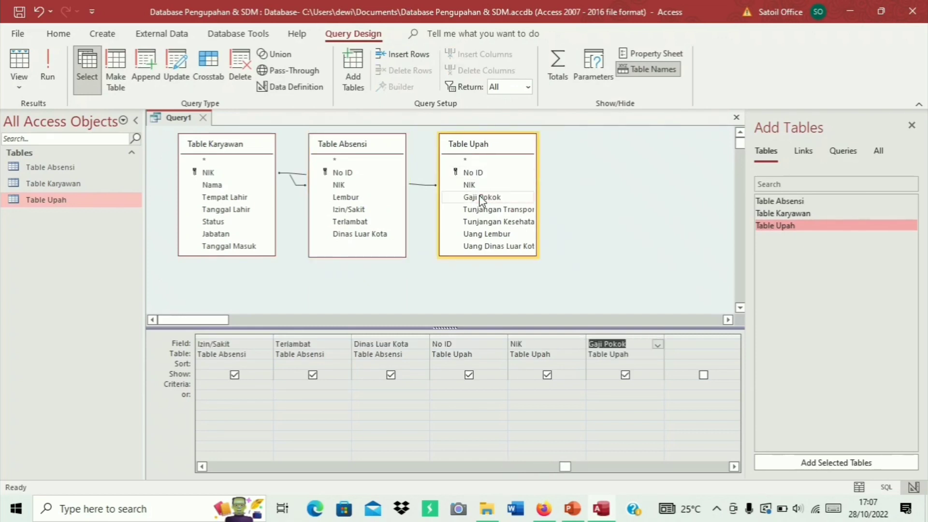
pyautogui.click(488, 210)
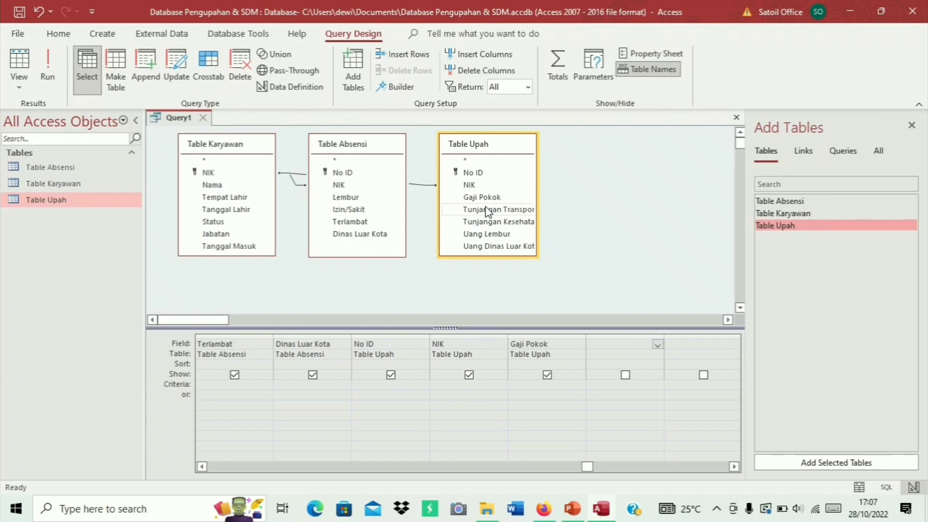
pyautogui.doubleClick(489, 211)
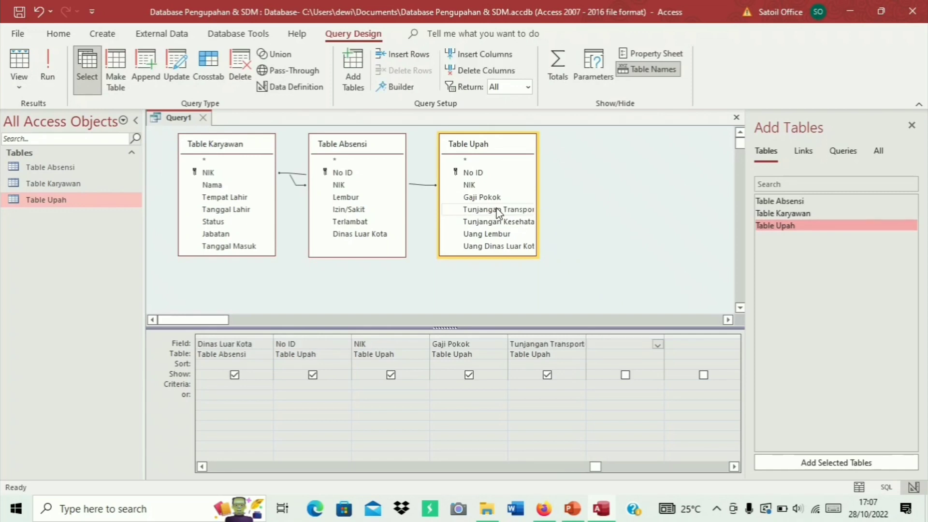
pyautogui.doubleClick(498, 223)
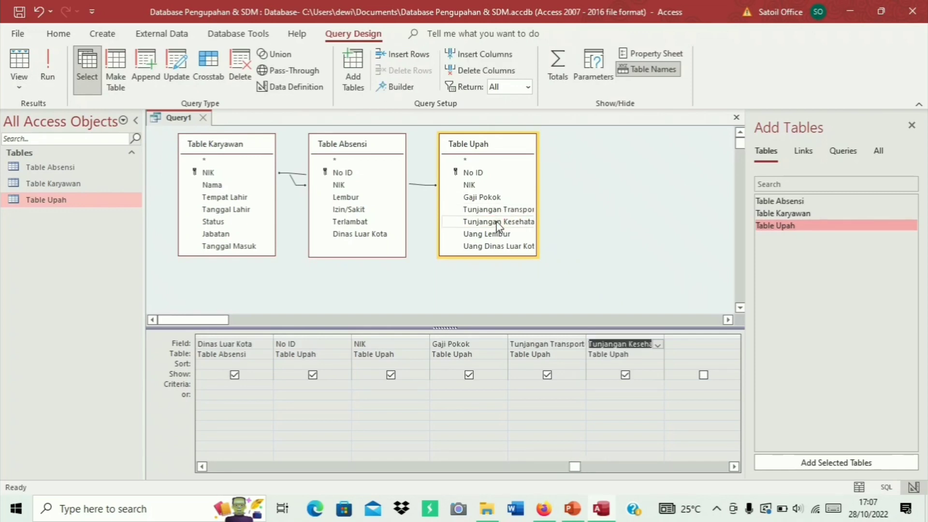
pyautogui.doubleClick(498, 235)
pyautogui.click(500, 248)
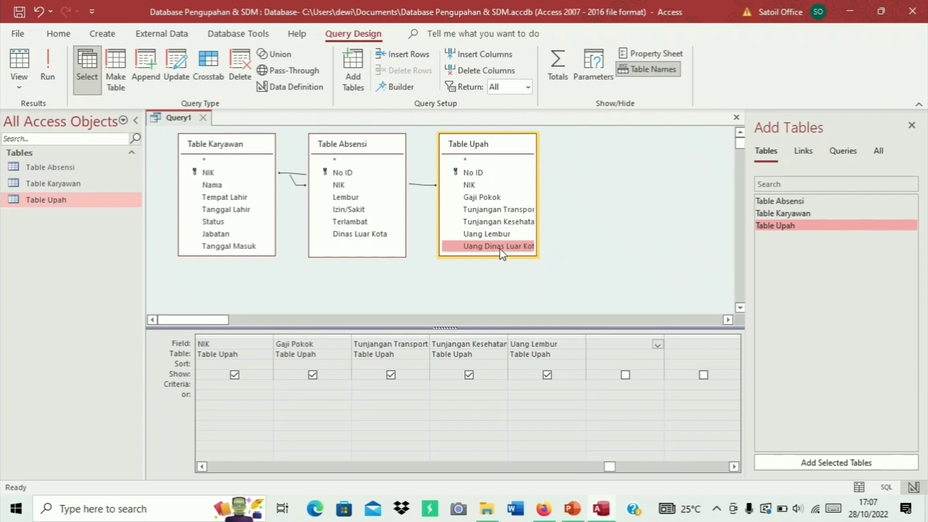
pyautogui.doubleClick(500, 248)
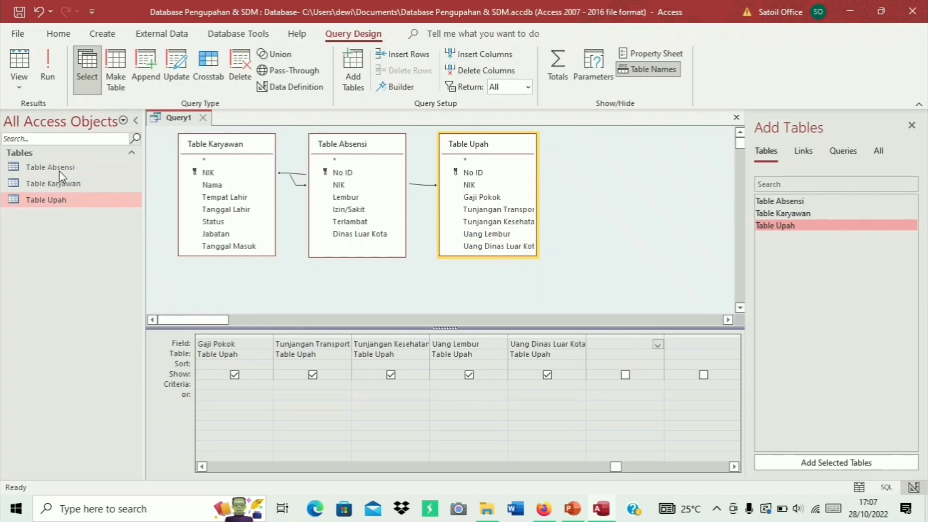
# Run the query to show its five records and save it as 'Query Pengupahan dan SDM'
pyautogui.click(48, 68)
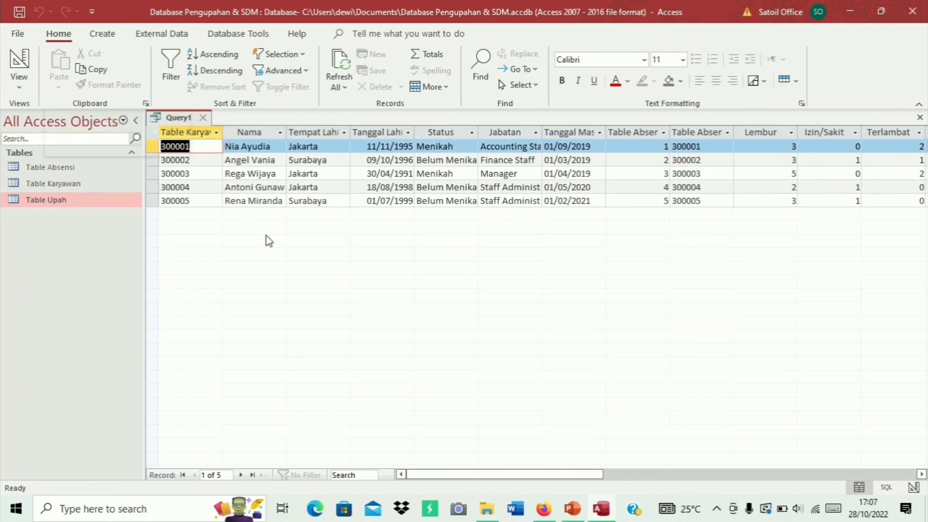
pyautogui.rightClick(185, 121)
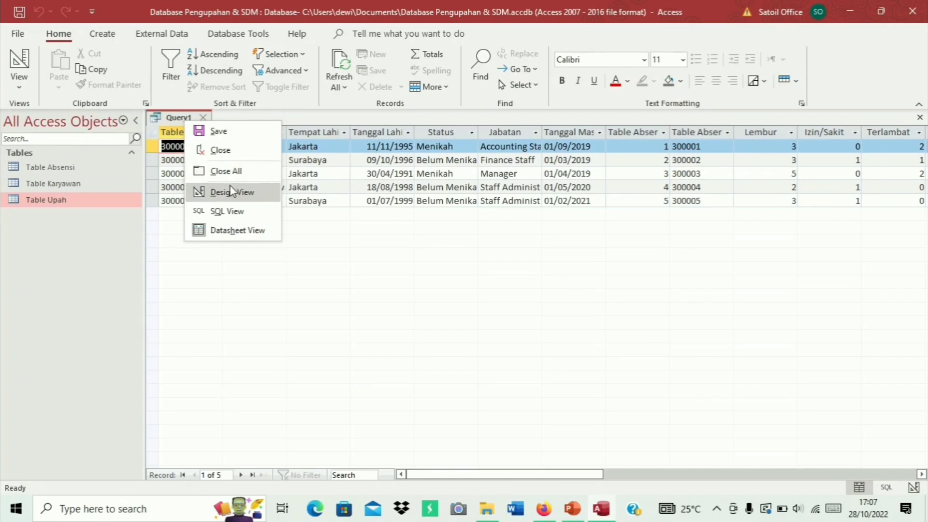
pyautogui.click(240, 132)
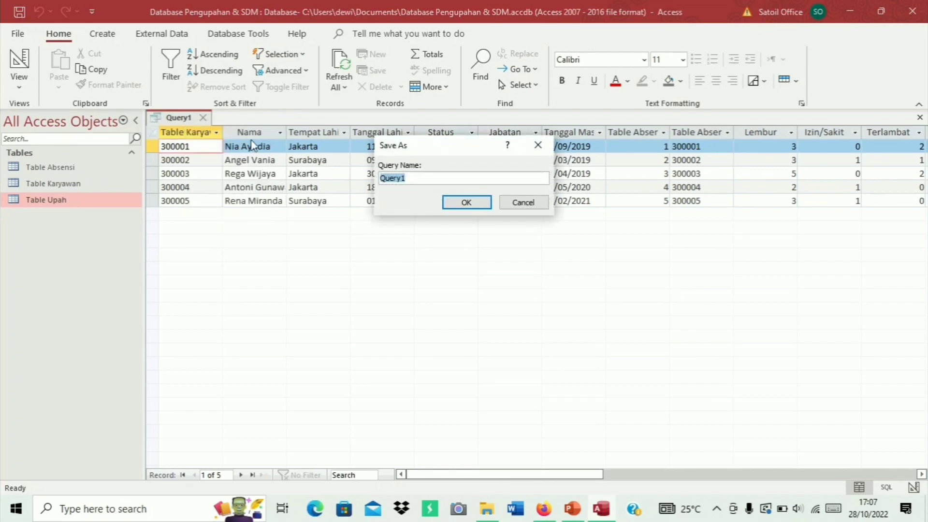
pyautogui.click(416, 180)
pyautogui.press('BackSpace')
pyautogui.write('Pengupahan')
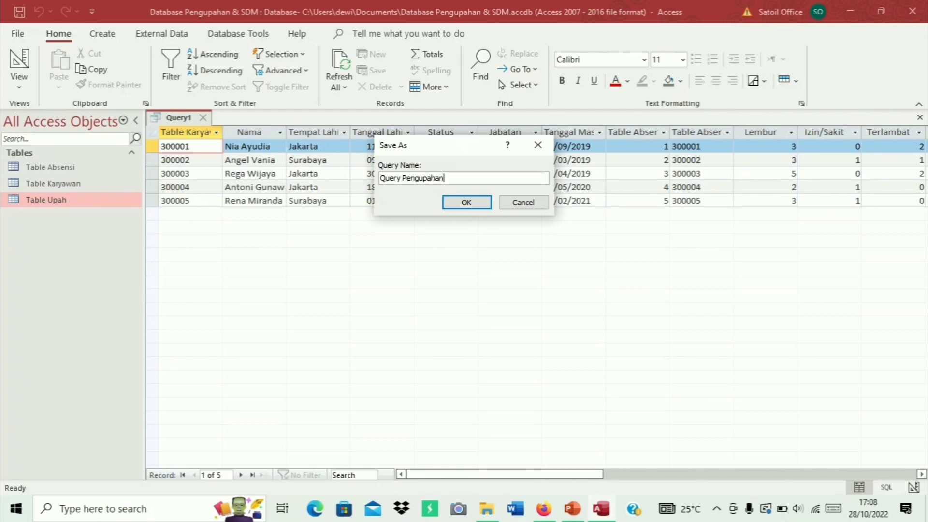
pyautogui.write(' dan SDM')
pyautogui.click(467, 203)
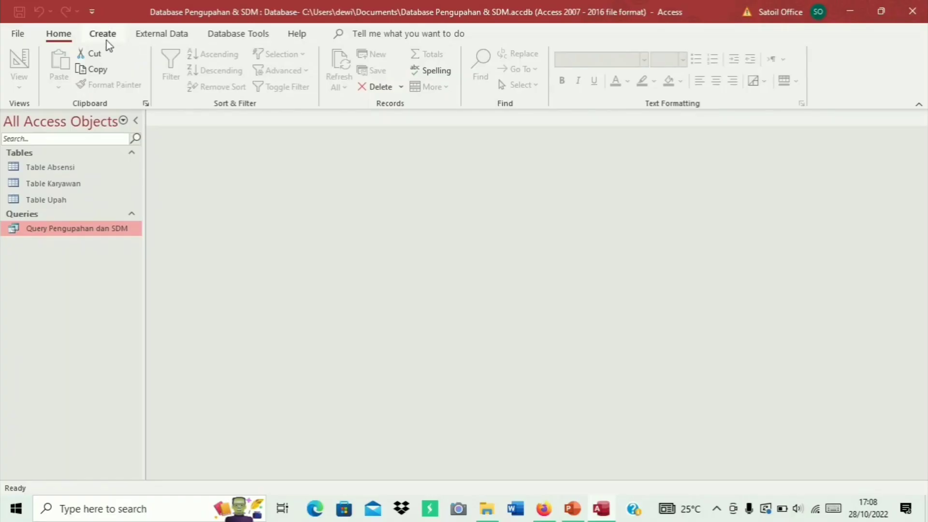
# Auto-build a form from Query Pengupahan dan SDM, showing all its fields for record 1 of 5
pyautogui.click(107, 40)
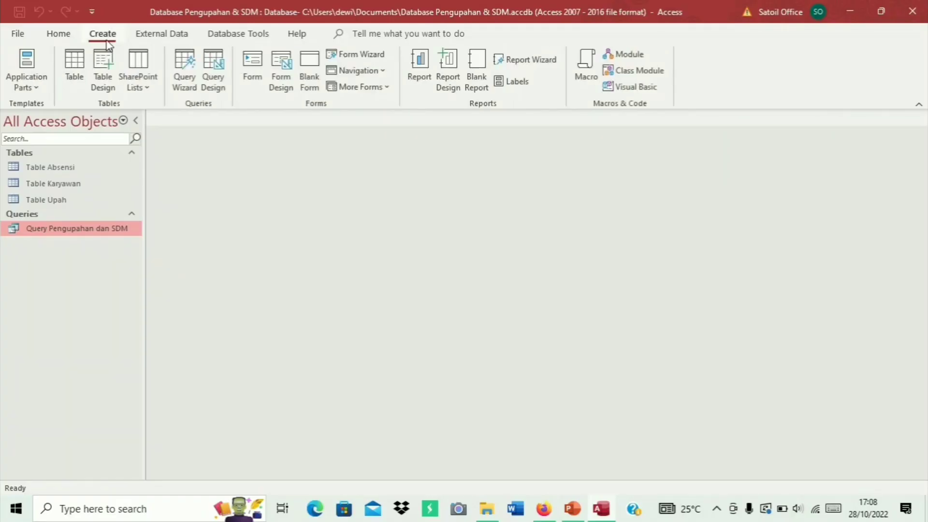
pyautogui.click(250, 88)
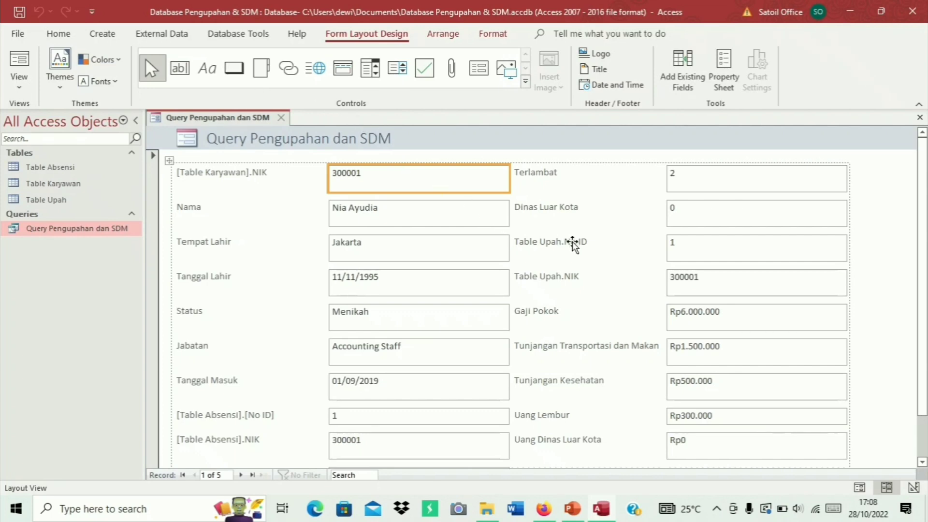
pyautogui.scroll(-1, 573, 244)
pyautogui.scroll(1, 572, 244)
pyautogui.click(431, 220)
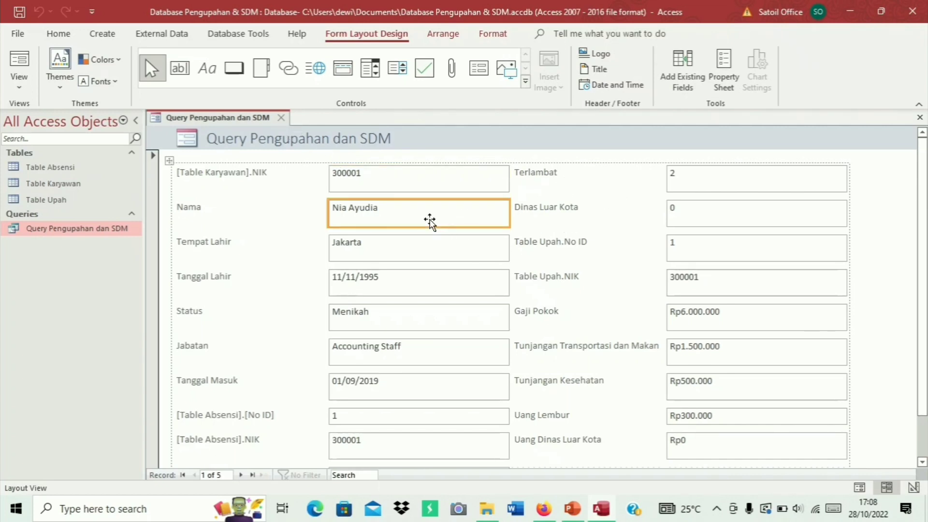
pyautogui.rightClick(251, 124)
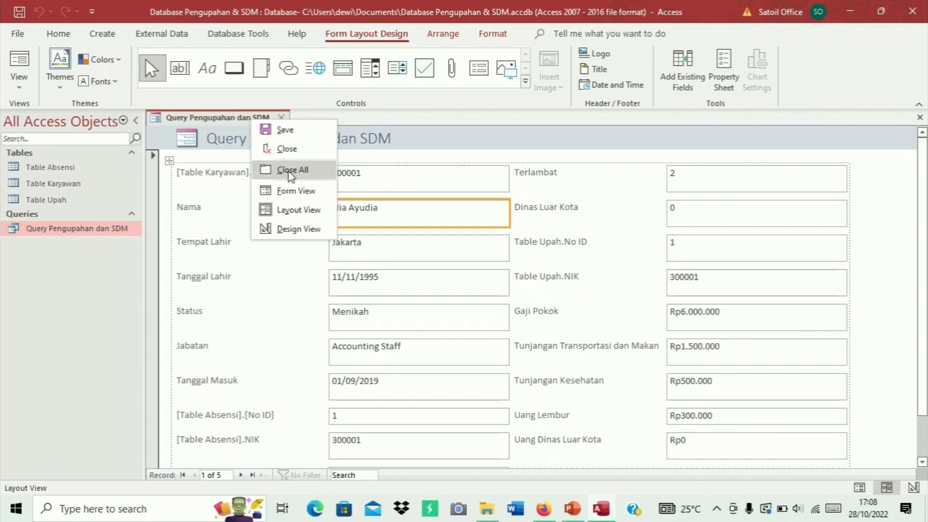
# Switch the form to Design View and shorten the [Table Karyawan].NIK label to NIK
pyautogui.click(296, 229)
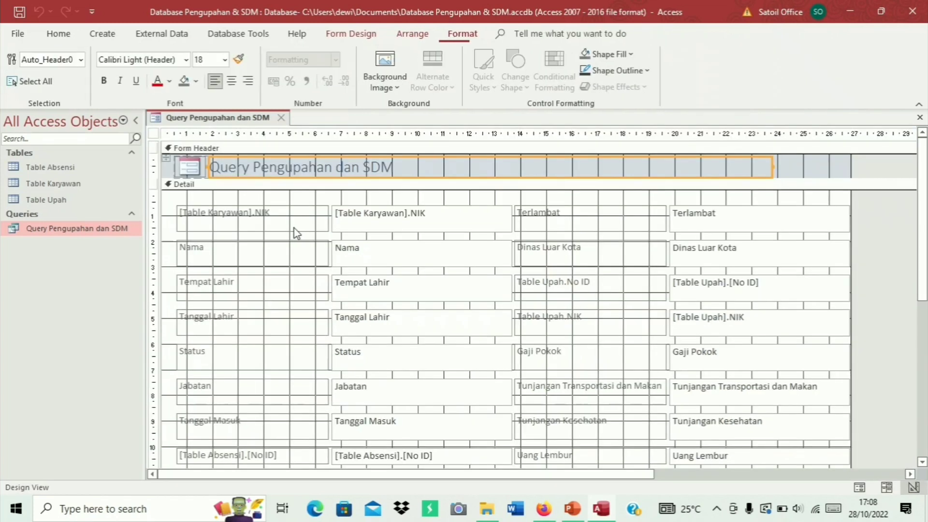
pyautogui.doubleClick(258, 213)
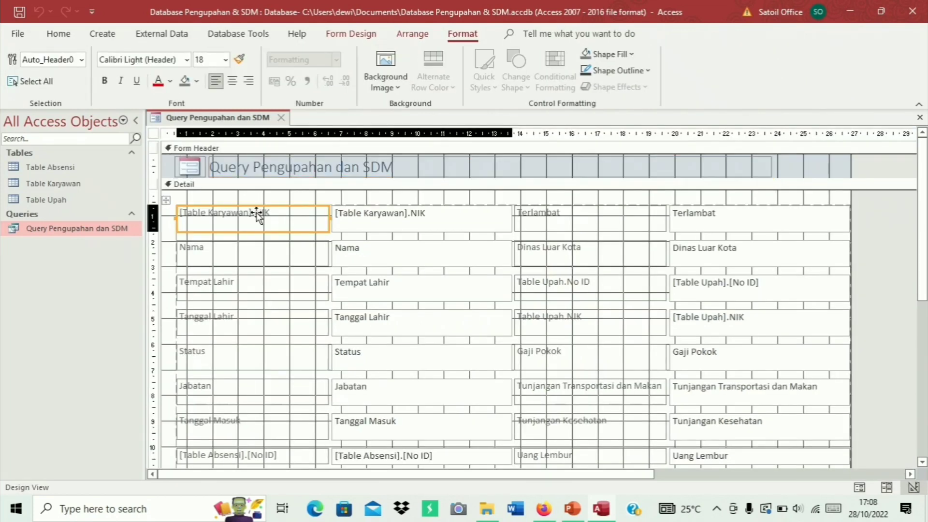
pyautogui.click(257, 213)
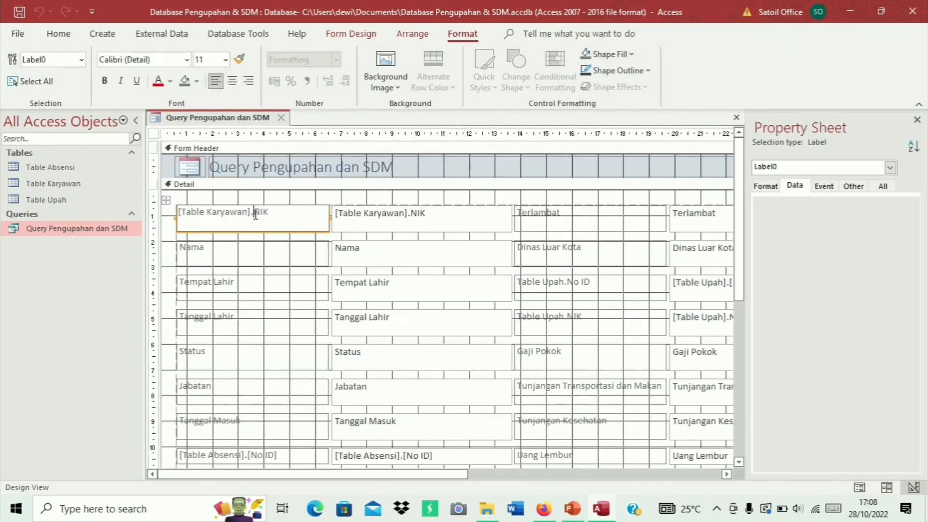
pyautogui.moveTo(252, 213); pyautogui.dragTo(174, 213)
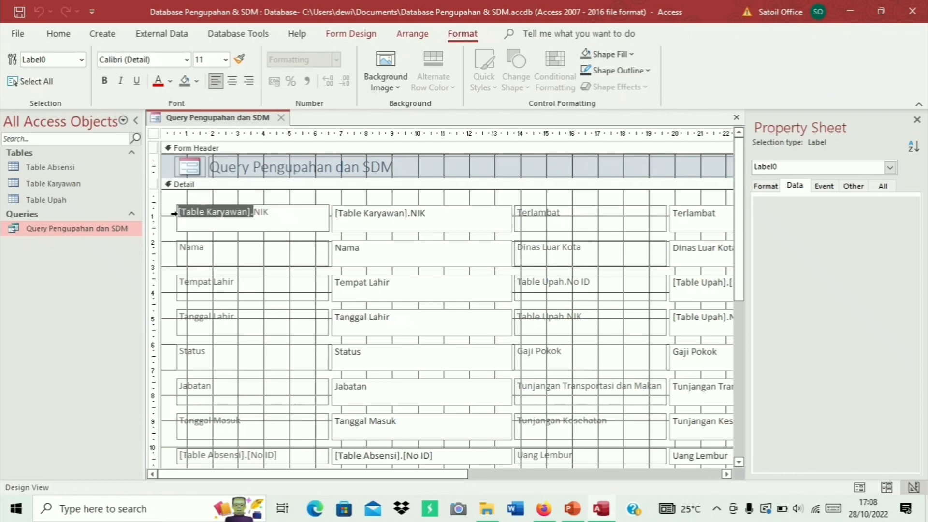
pyautogui.press('BackSpace')
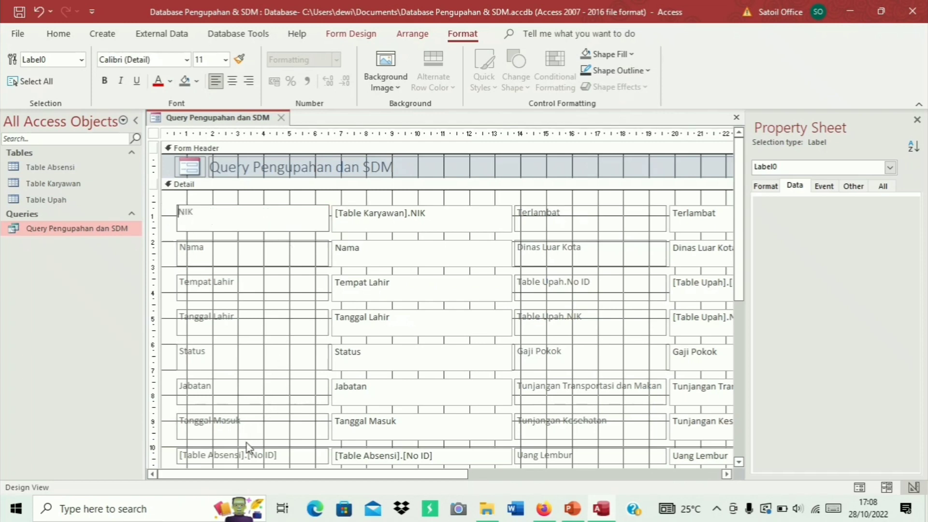
# Rename the [Table Absensi].[No ID] and Table Upah.No ID labels to No ID
pyautogui.click(249, 454)
pyautogui.click(250, 454)
pyautogui.moveTo(249, 454); pyautogui.dragTo(167, 455)
pyautogui.press('BackSpace')
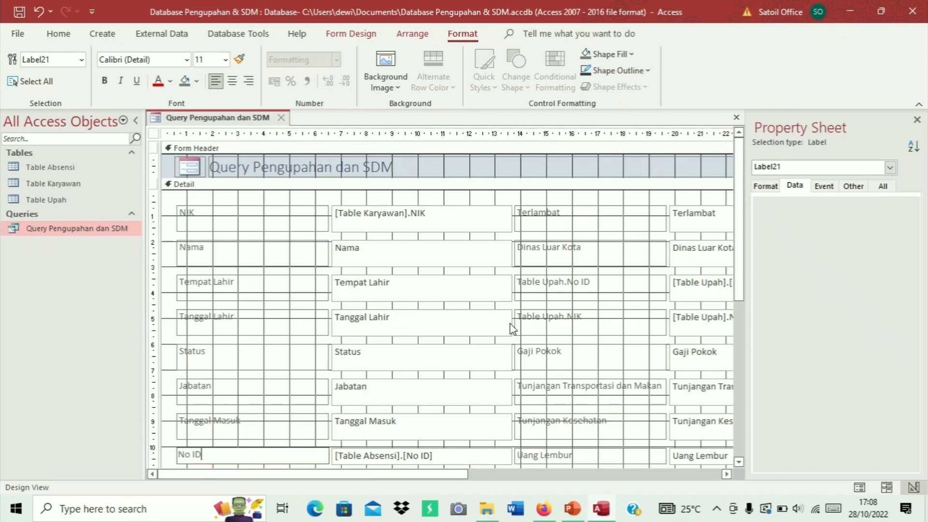
pyautogui.click(567, 283)
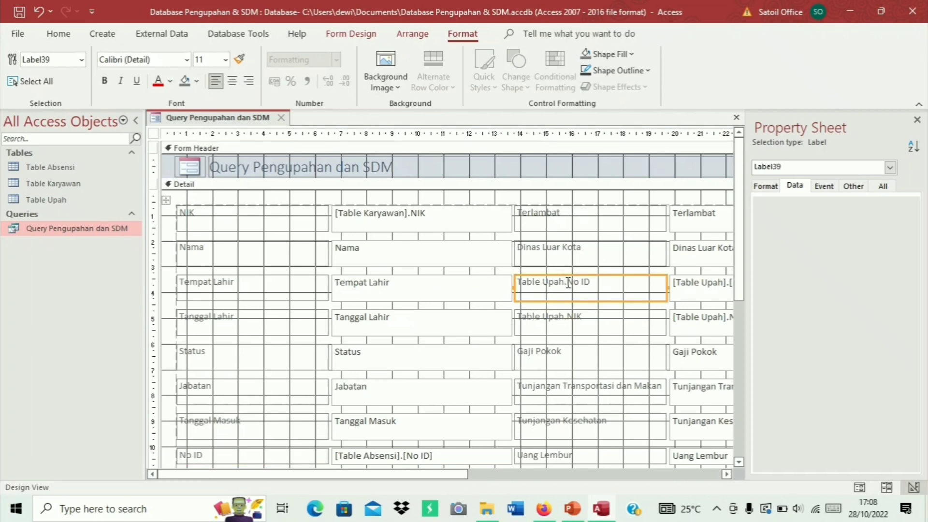
pyautogui.click(567, 283)
pyautogui.moveTo(567, 283); pyautogui.dragTo(507, 282)
pyautogui.press('BackSpace')
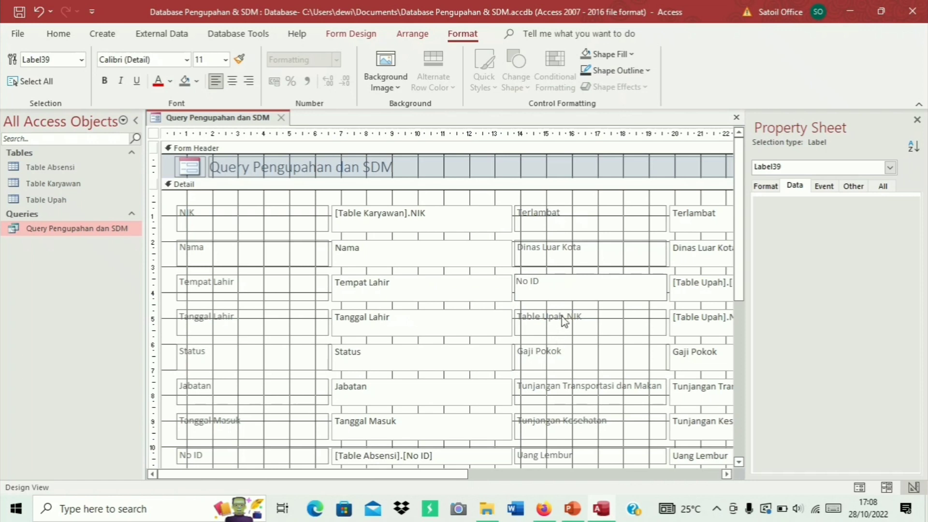
# Rename the Table Upah.NIK and [Table Absensi].NIK labels to NIK
pyautogui.click(565, 318)
pyautogui.click(566, 317)
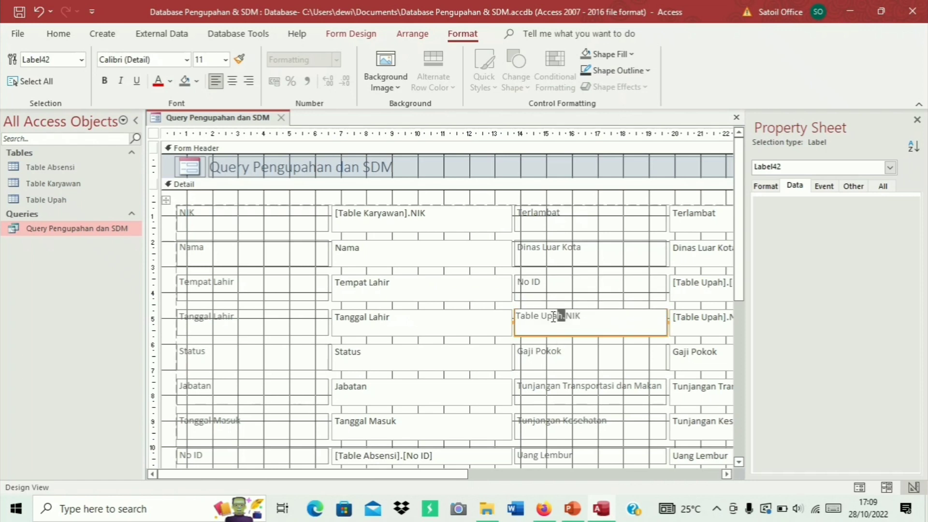
pyautogui.moveTo(566, 317); pyautogui.dragTo(488, 321)
pyautogui.press('BackSpace')
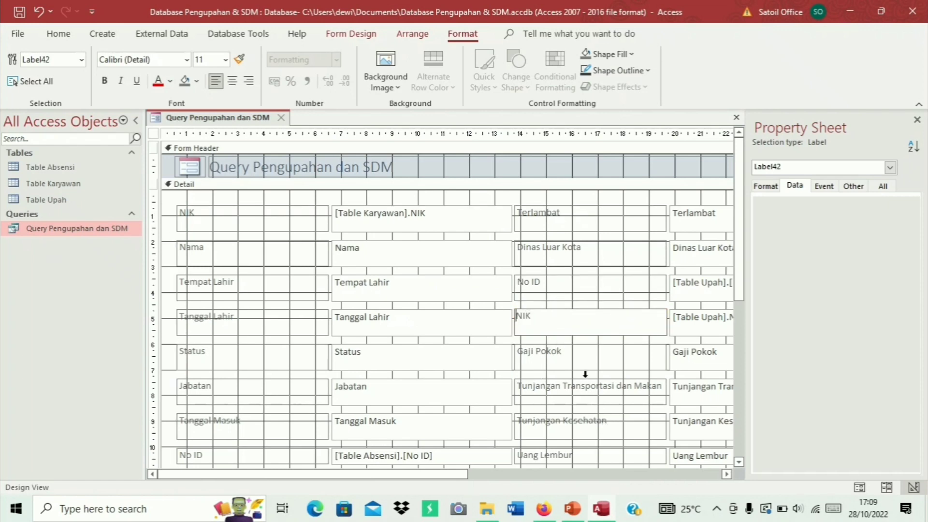
pyautogui.scroll(-3, 587, 379)
pyautogui.scroll(-2, 587, 380)
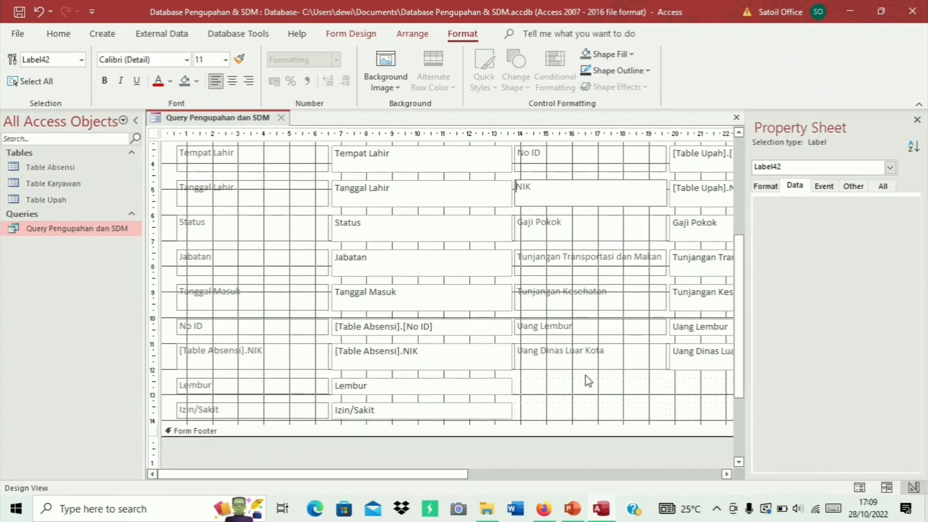
pyautogui.click(250, 352)
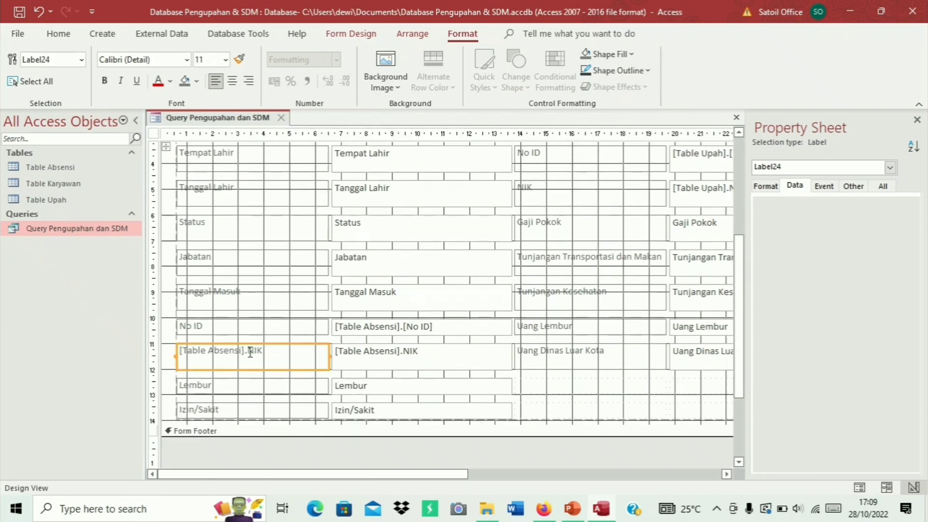
pyautogui.moveTo(250, 351); pyautogui.dragTo(178, 351)
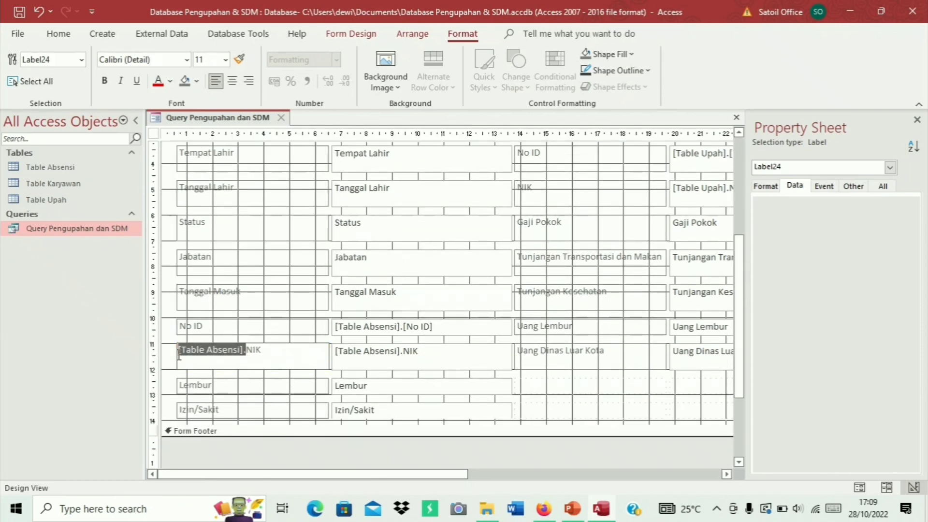
pyautogui.press('BackSpace')
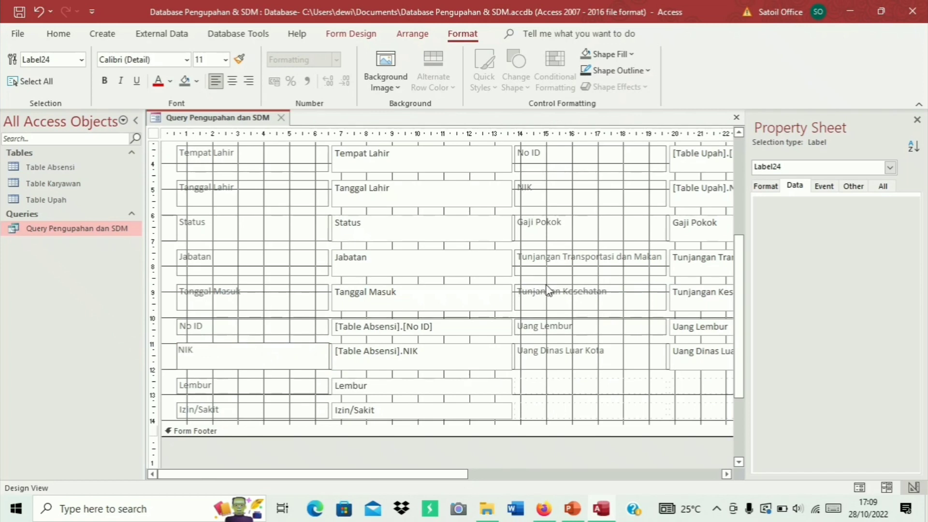
pyautogui.scroll(-1, 547, 289)
pyautogui.scroll(4, 547, 290)
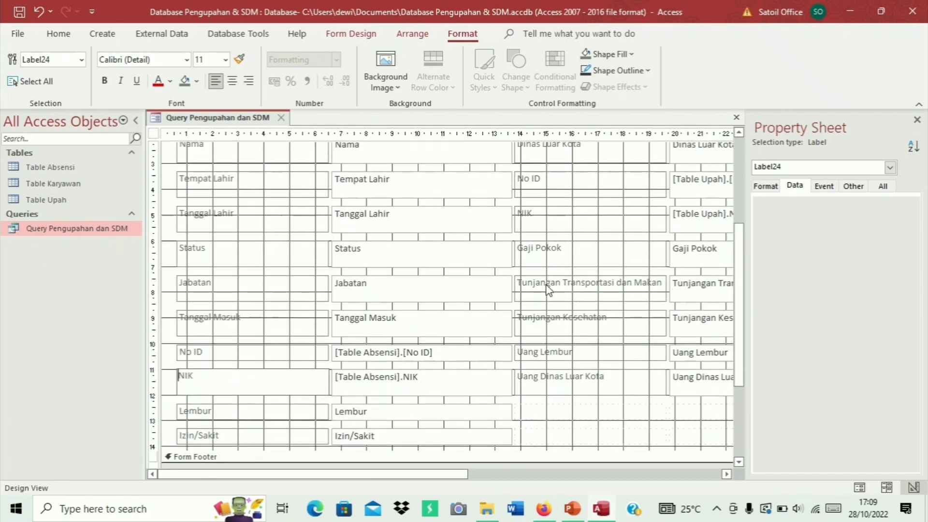
pyautogui.scroll(2, 548, 290)
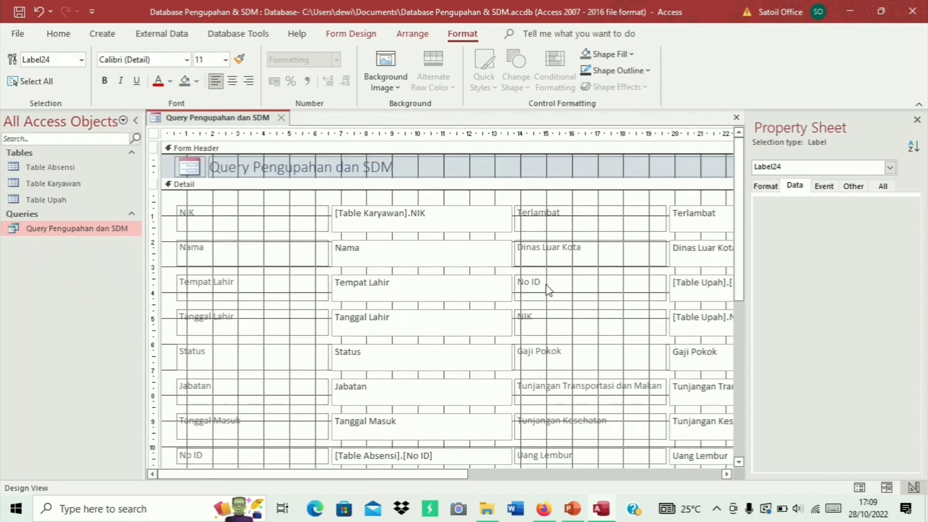
# Save the form as 'Form Pengupahan dan SDM', replacing 'Query' with 'Form', then close it
pyautogui.rightClick(256, 118)
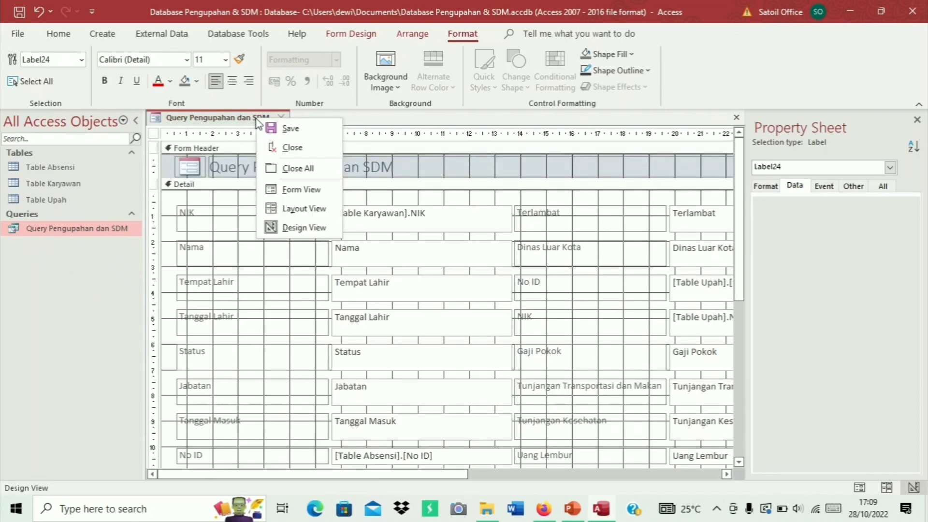
pyautogui.click(291, 129)
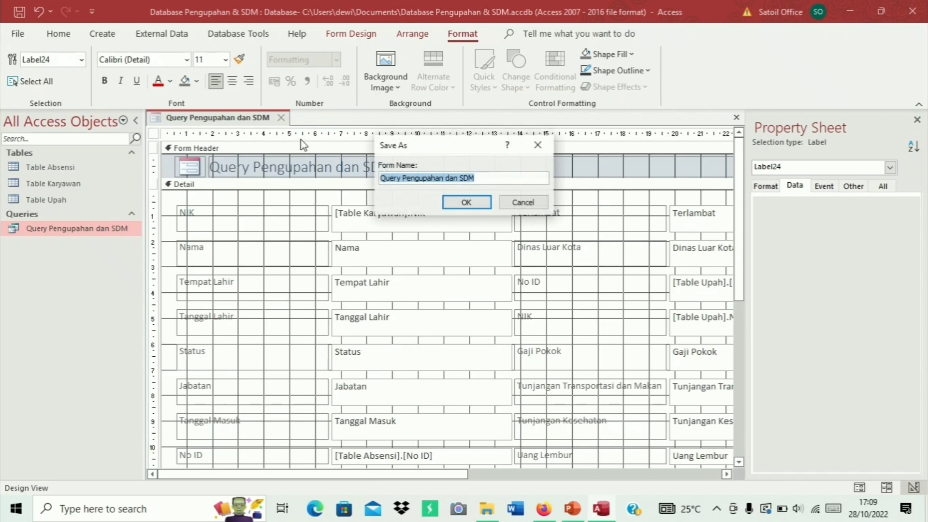
pyautogui.doubleClick(394, 178)
pyautogui.click(403, 176)
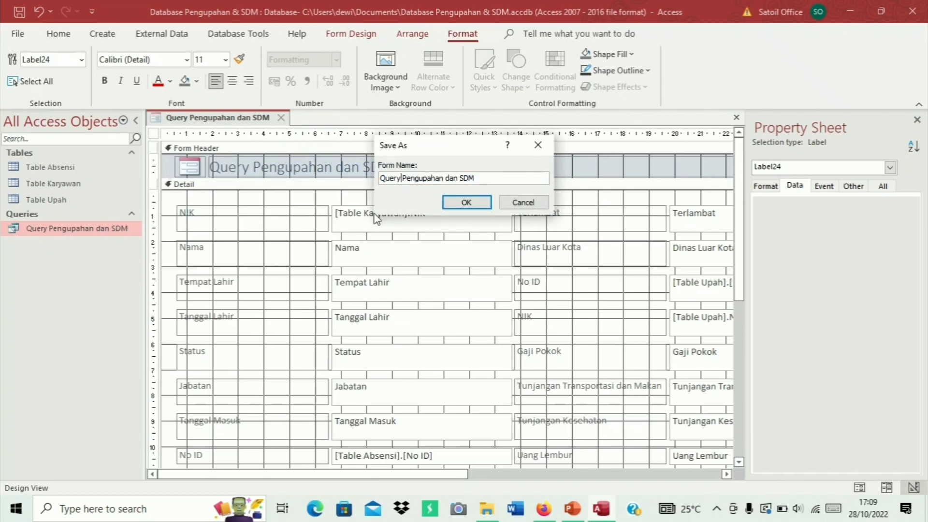
pyautogui.press('BackSpace')
pyautogui.press('BackSpace')
pyautogui.press('BackSpace')
pyautogui.press('BackSpace')
pyautogui.press('BackSpace')
pyautogui.write('Form')
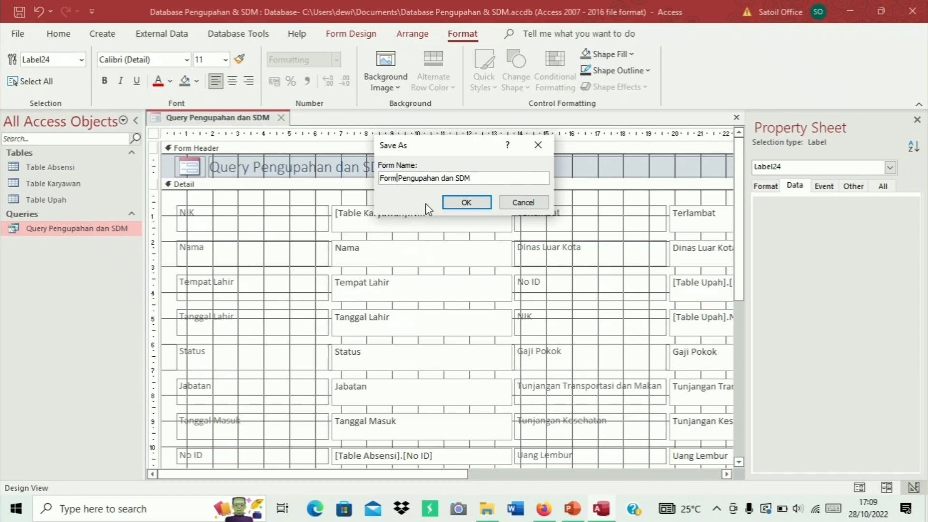
pyautogui.click(470, 202)
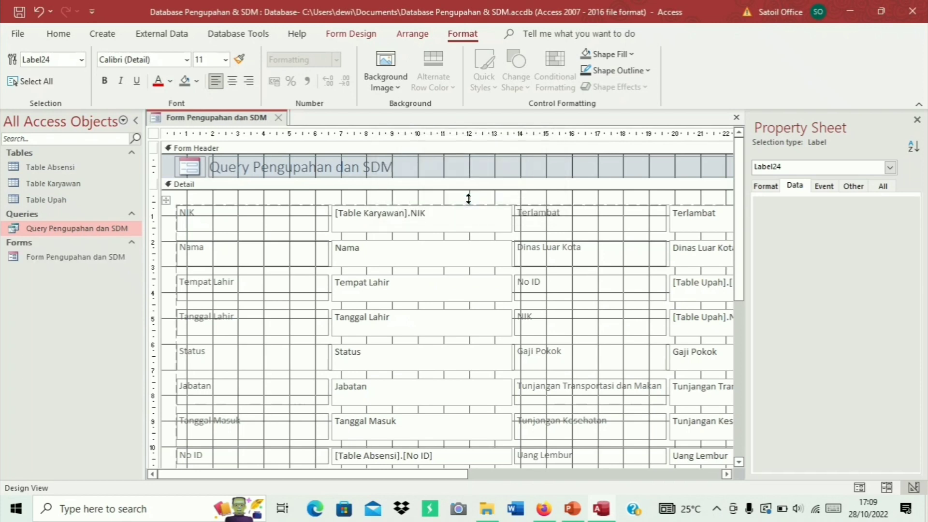
pyautogui.click(280, 119)
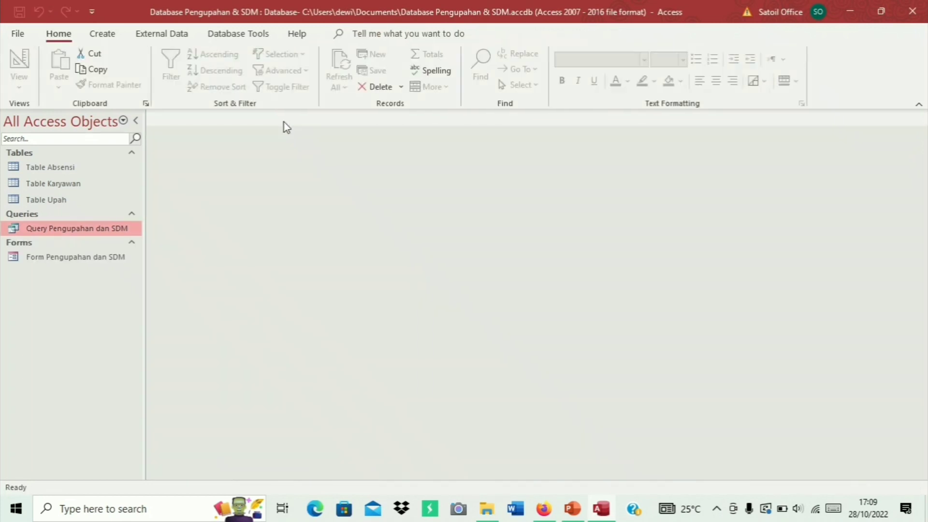
pyautogui.doubleClick(111, 259)
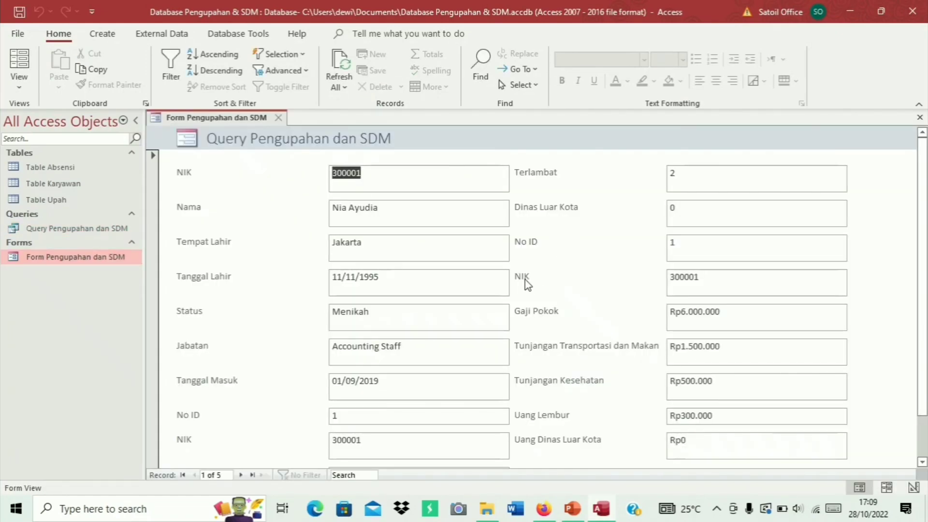
pyautogui.click(422, 224)
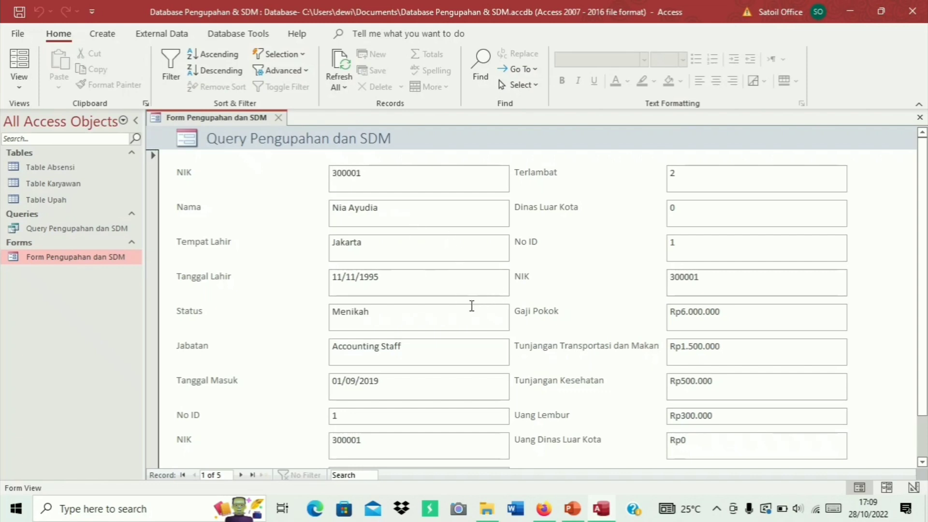
pyautogui.click(241, 475)
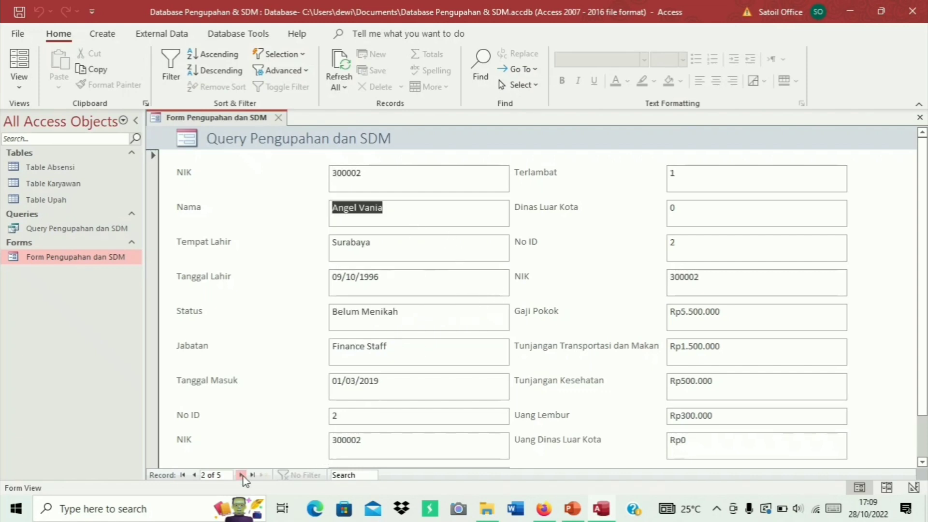
pyautogui.click(240, 474)
pyautogui.click(278, 117)
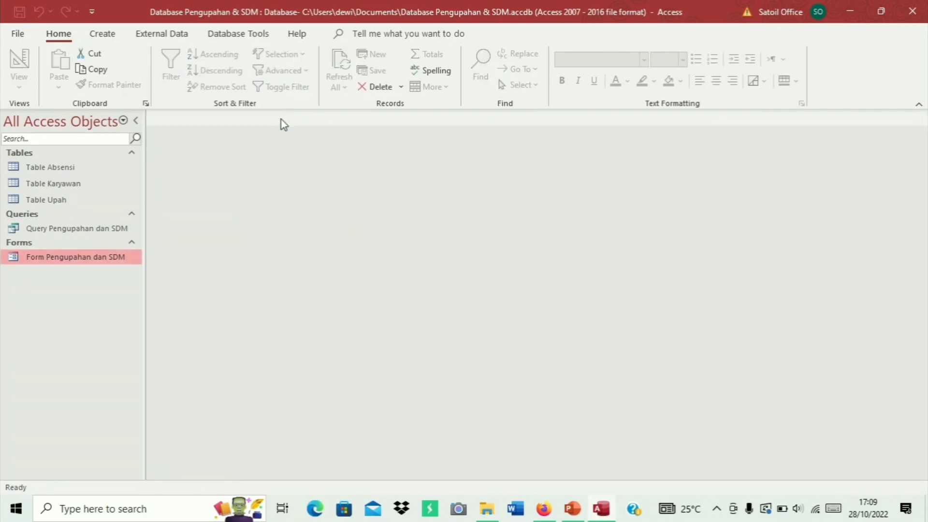